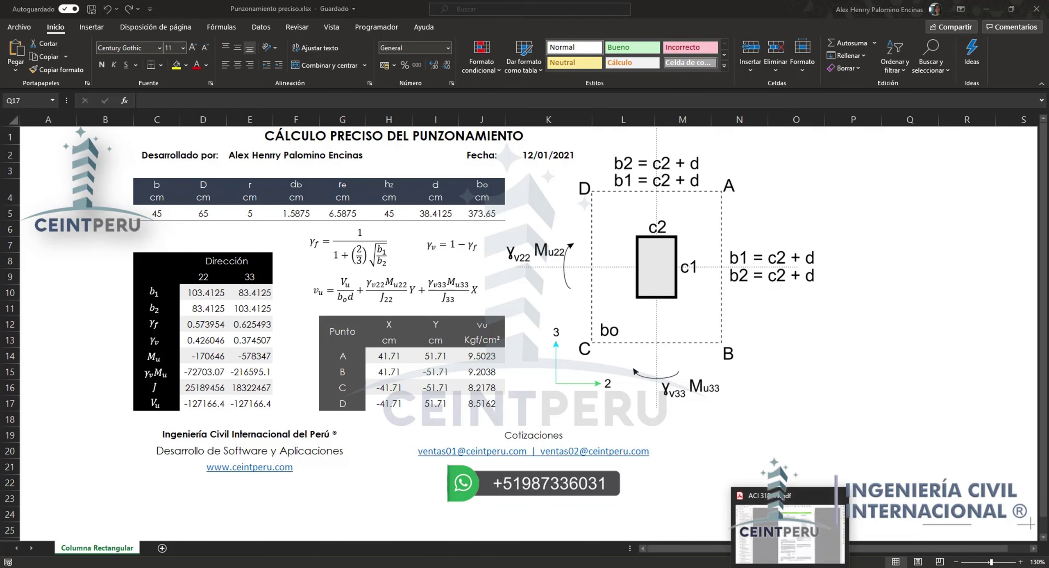
# Switch to ACI 318-19.pdf in Acrobat Reader, fit the page width and examine section 8.4.2.2.2 with the γf formula.
pyautogui.click(791, 567)
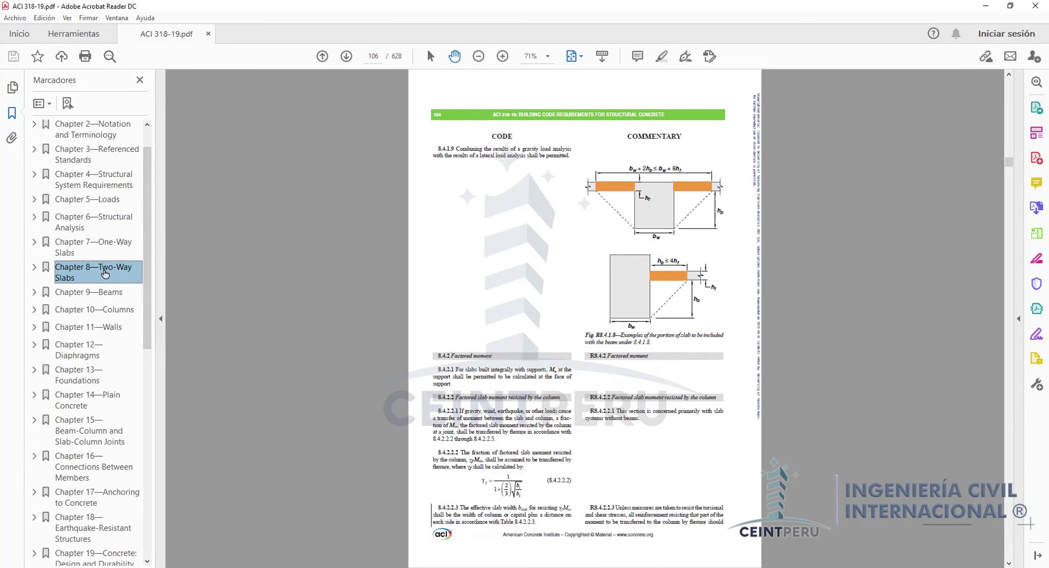
pyautogui.click(572, 56)
pyautogui.click(606, 73)
pyautogui.scroll(-5, 471, 289)
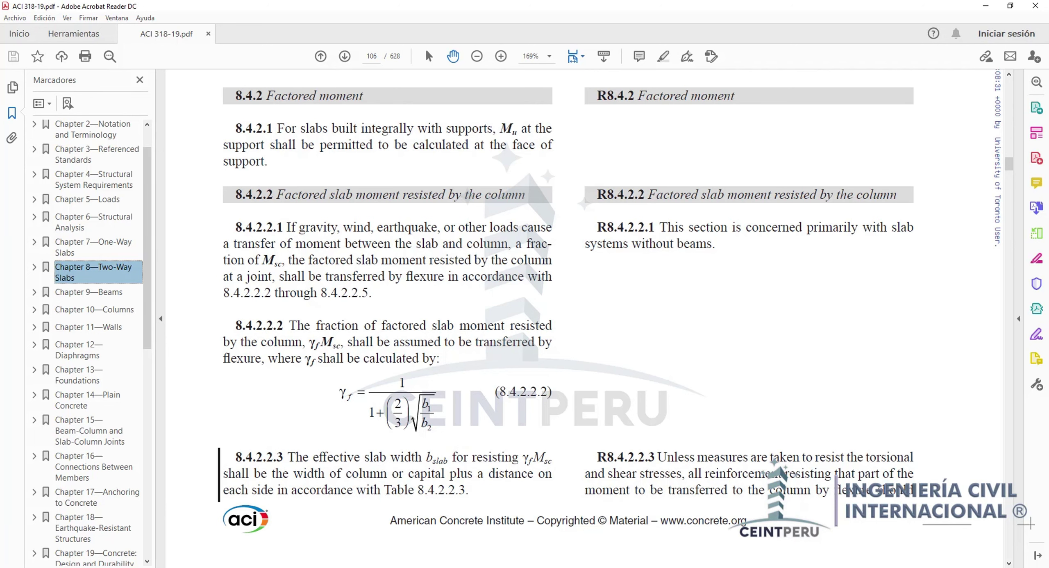
# Switch to ETABS, inspect the building in 3D and open the plan view of Piso 5.
pyautogui.click(586, 503)
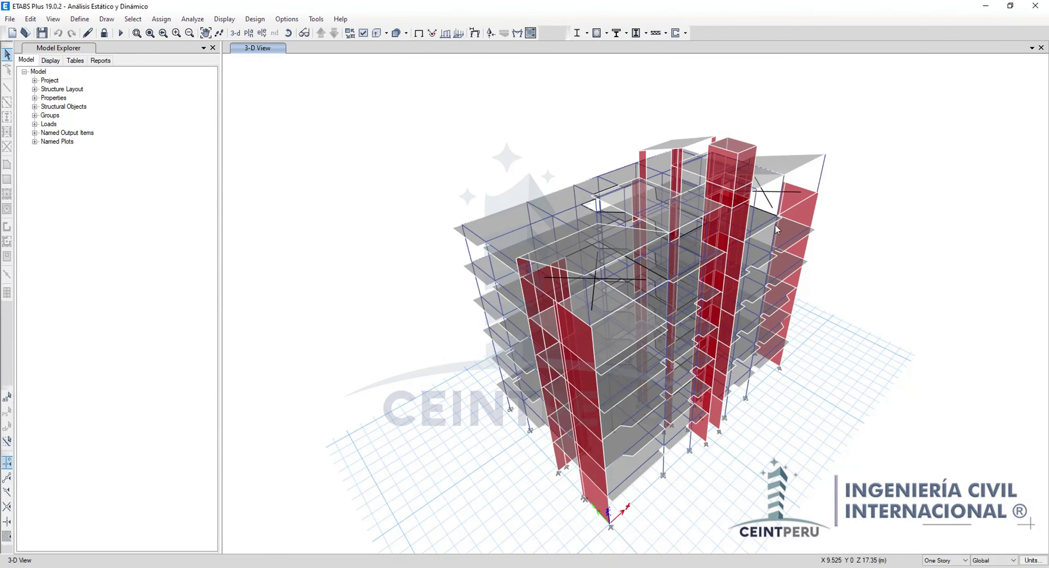
pyautogui.moveTo(407, 170); pyautogui.dragTo(327, 399)
pyautogui.moveTo(839, 464); pyautogui.dragTo(771, 344)
pyautogui.click(248, 32)
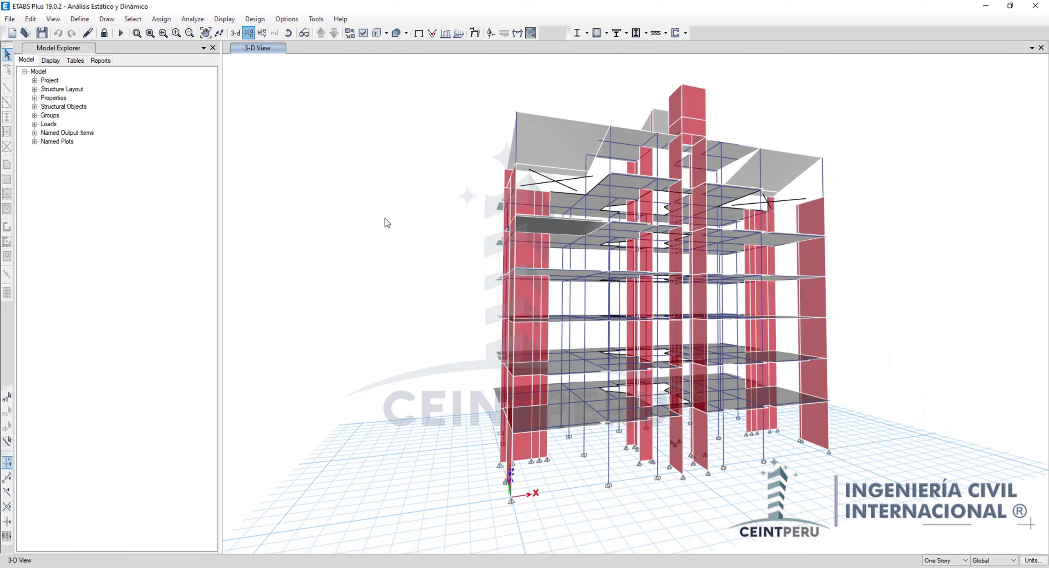
pyautogui.click(562, 419)
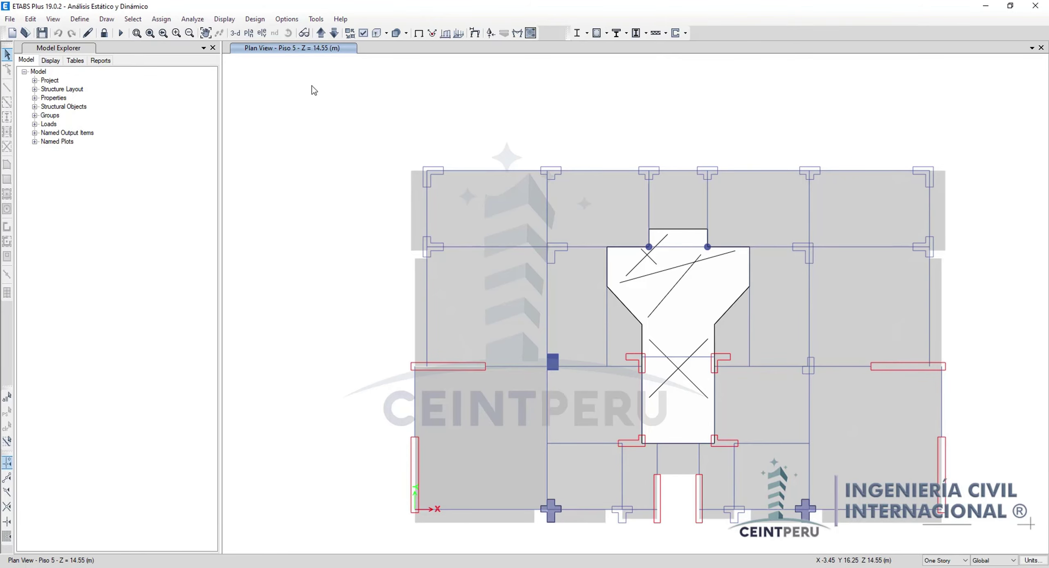
# Return to the 3D view and select the base joint of the front column standing clear of the red walls.
pyautogui.click(235, 33)
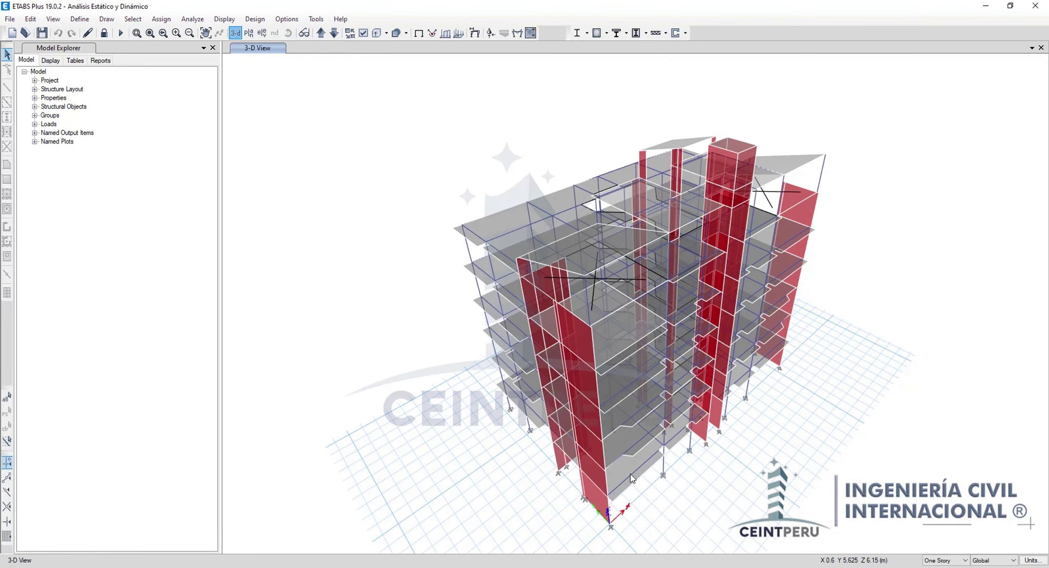
pyautogui.moveTo(631, 474); pyautogui.dragTo(697, 407)
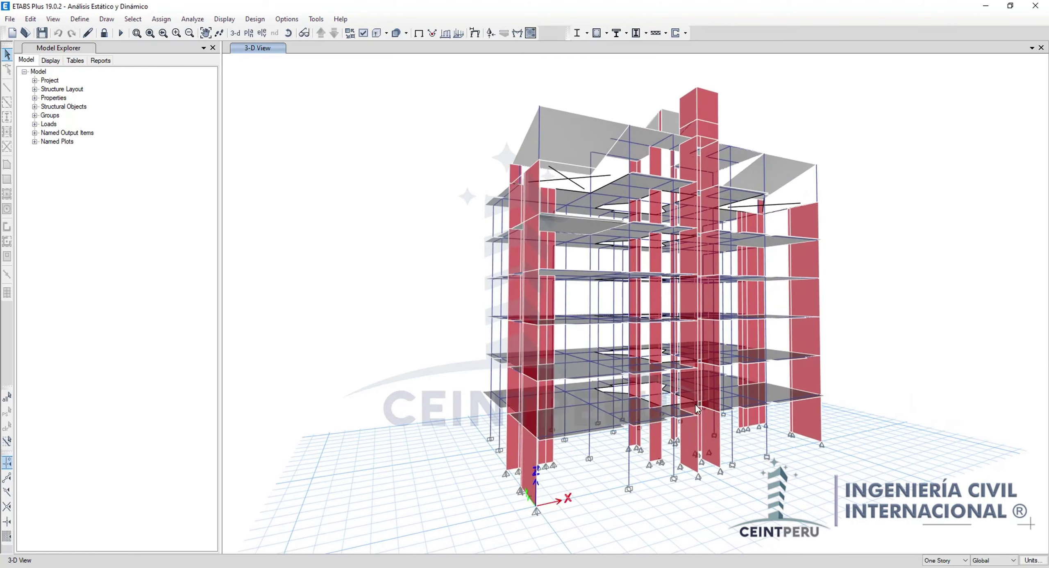
pyautogui.scroll(5, 573, 454)
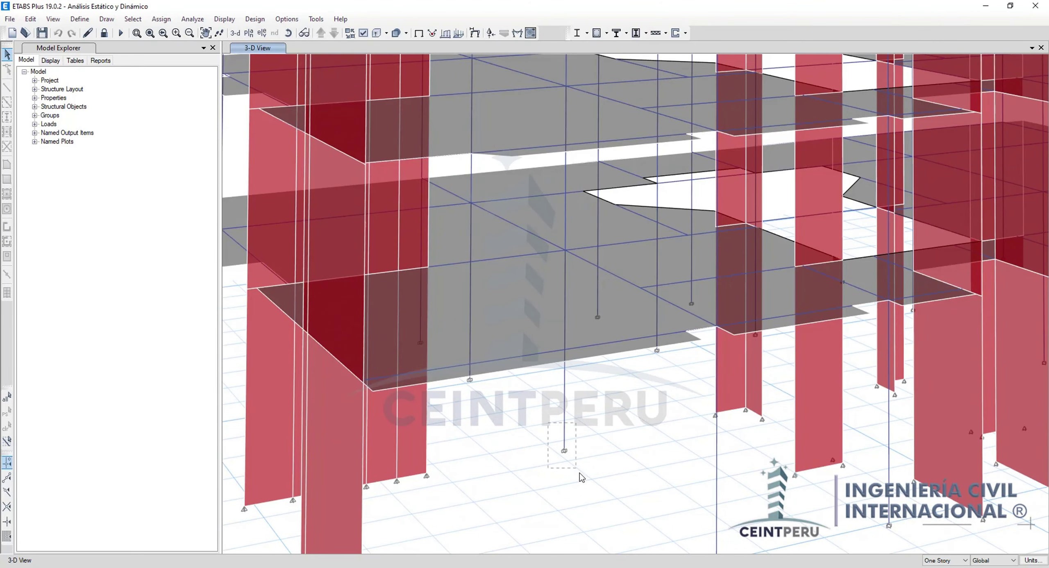
pyautogui.moveTo(579, 473); pyautogui.dragTo(578, 471)
# Open the results tables for the selected joint and choose the Joint Reactions table under Joint Output, Reactions.
pyautogui.click(232, 20)
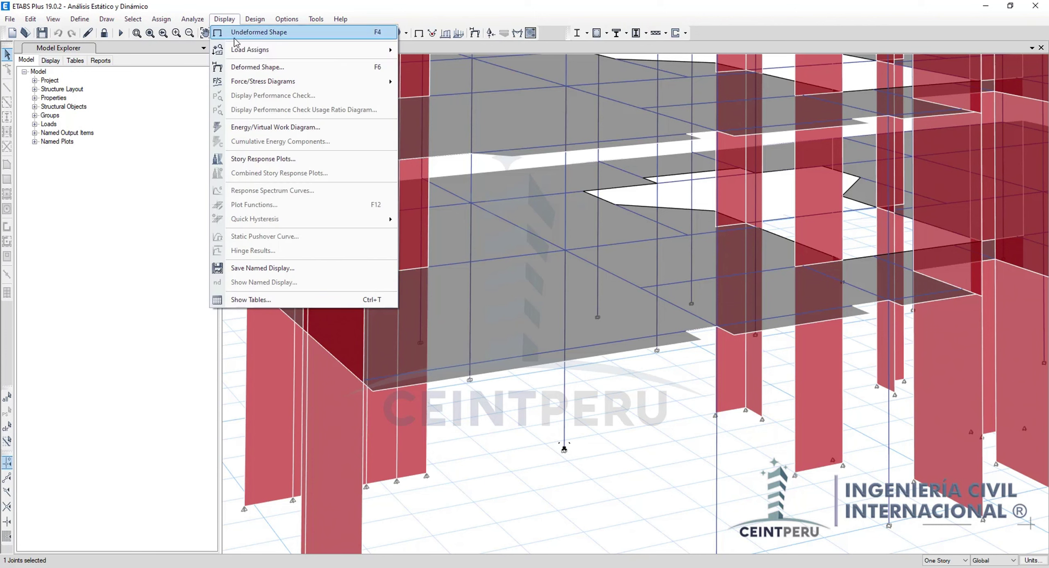
pyautogui.click(270, 302)
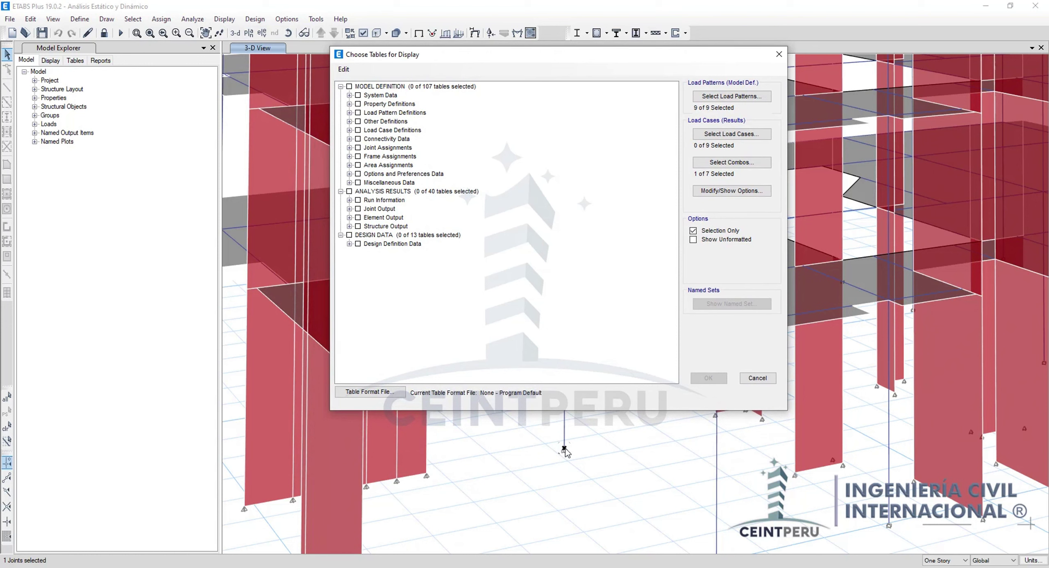
pyautogui.click(349, 209)
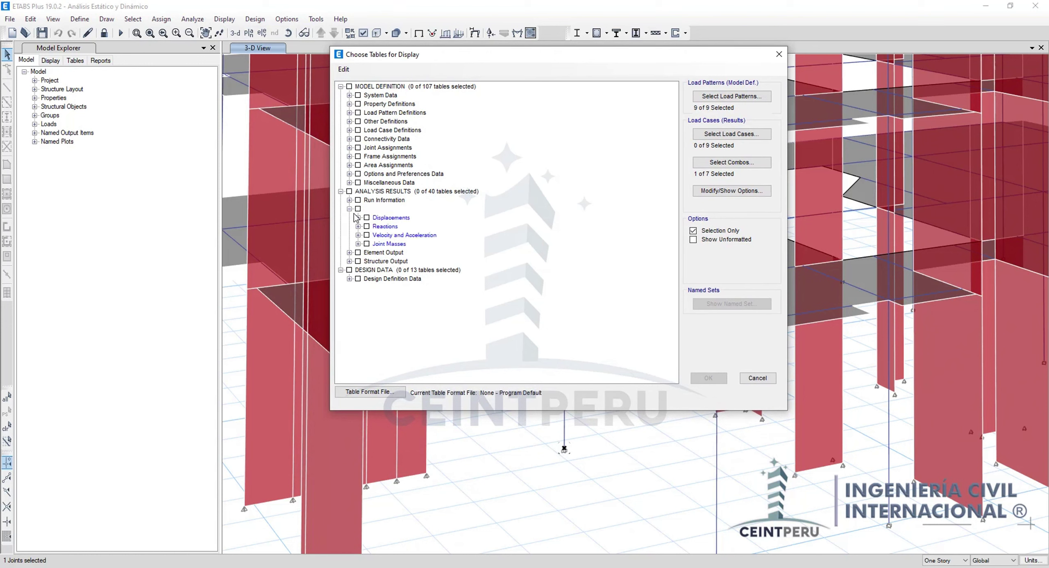
pyautogui.click(358, 226)
pyautogui.click(375, 235)
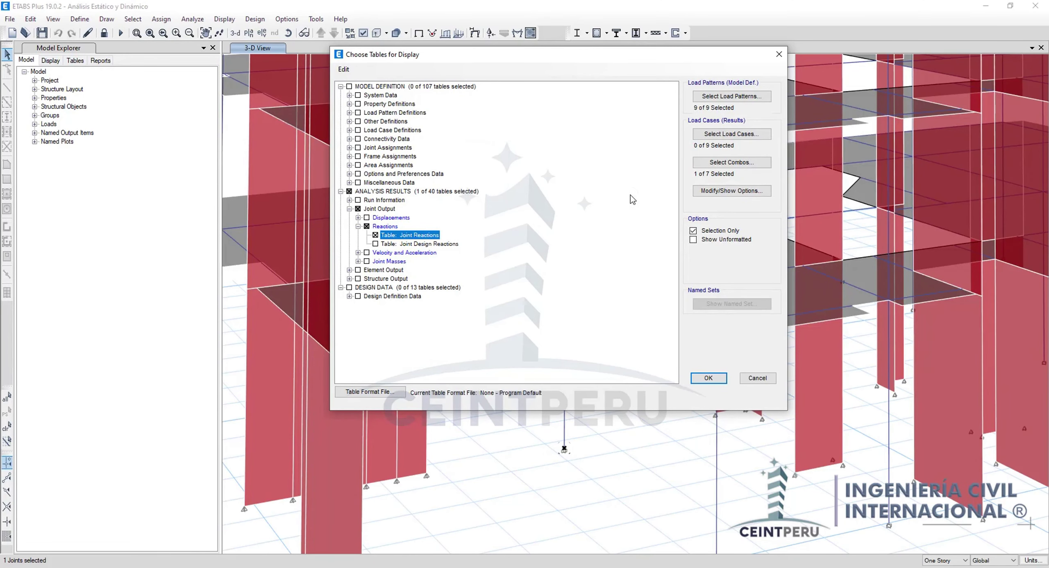
# Include the five combinations from 0.9CM + CS [X] through 1.4CM + 1.7CV and display the Joint Reactions table.
pyautogui.click(705, 166)
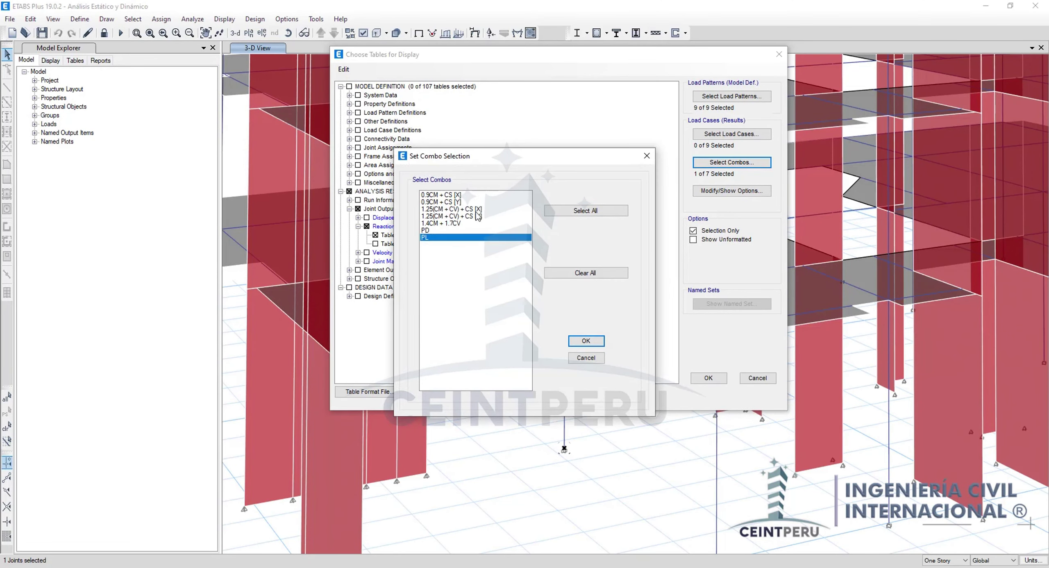
pyautogui.moveTo(473, 198); pyautogui.dragTo(466, 224)
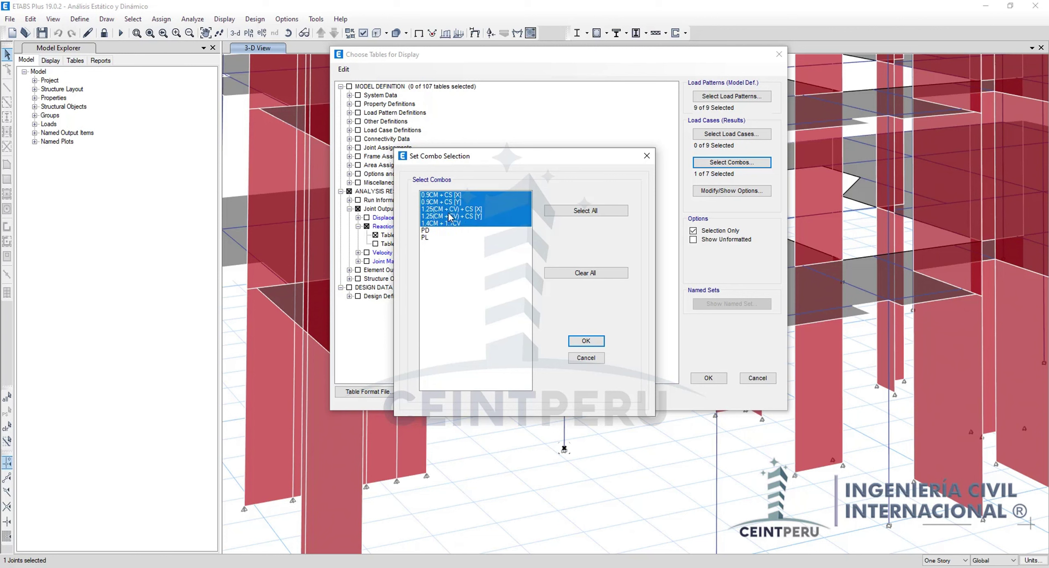
pyautogui.click(585, 342)
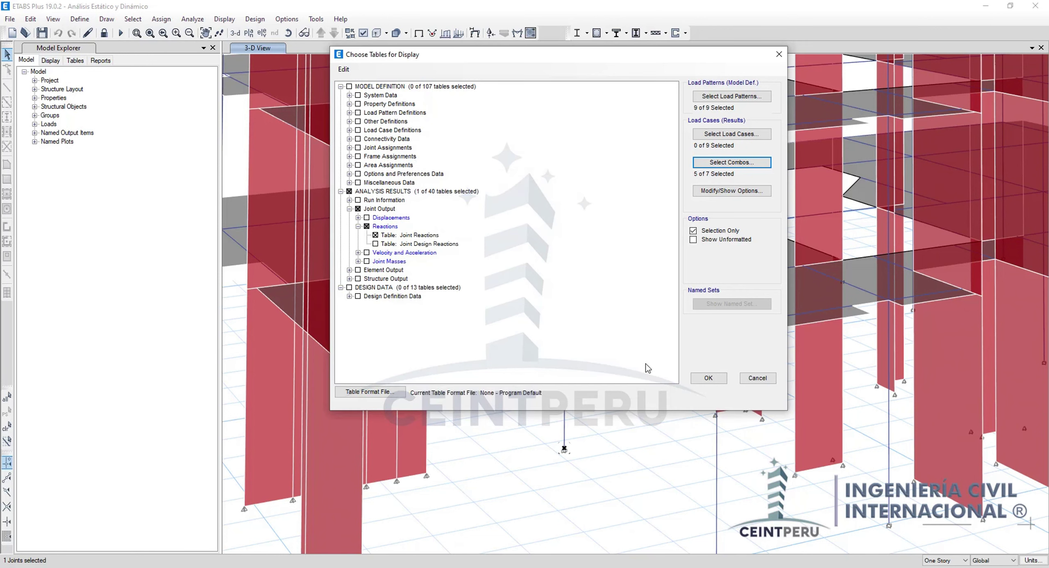
pyautogui.click(702, 379)
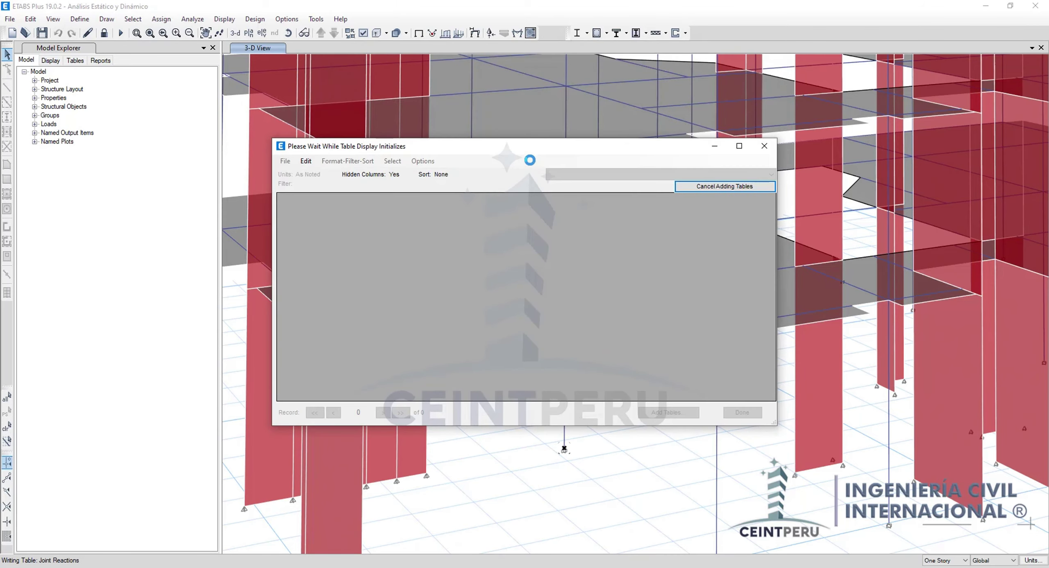
# Enlarge the Joint Reactions table, widen the Output Case column and highlight the FX to MZ values of the 1.25(CM + CV) + CS [X] Max row.
pyautogui.moveTo(533, 152); pyautogui.dragTo(373, 62)
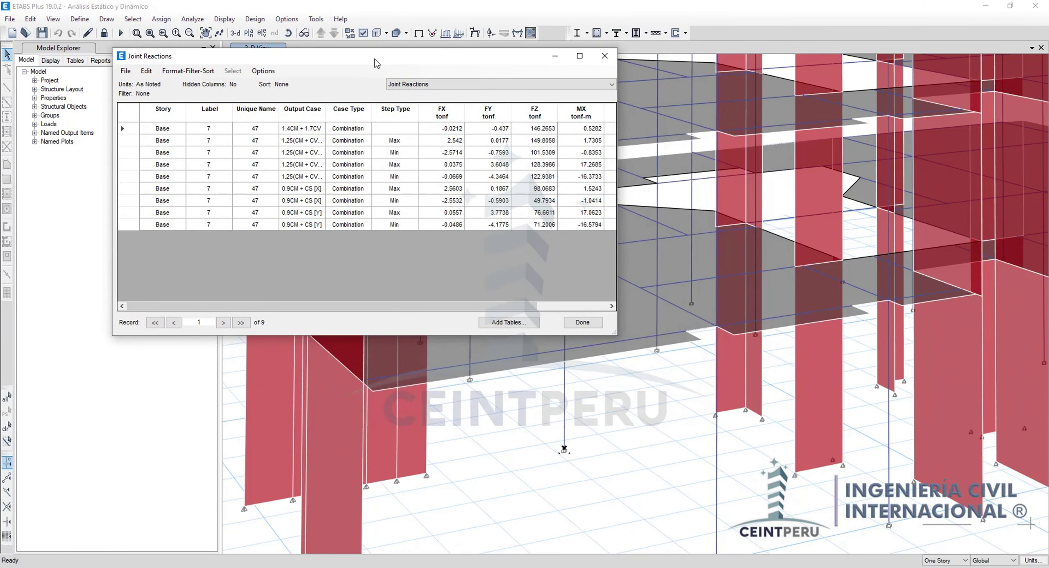
pyautogui.moveTo(613, 331); pyautogui.dragTo(828, 252)
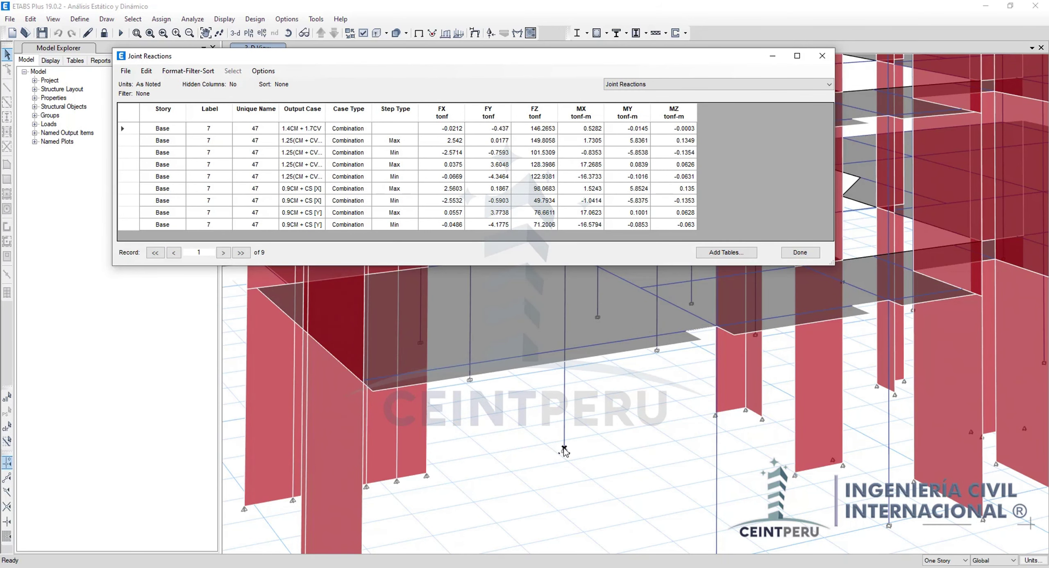
pyautogui.doubleClick(325, 110)
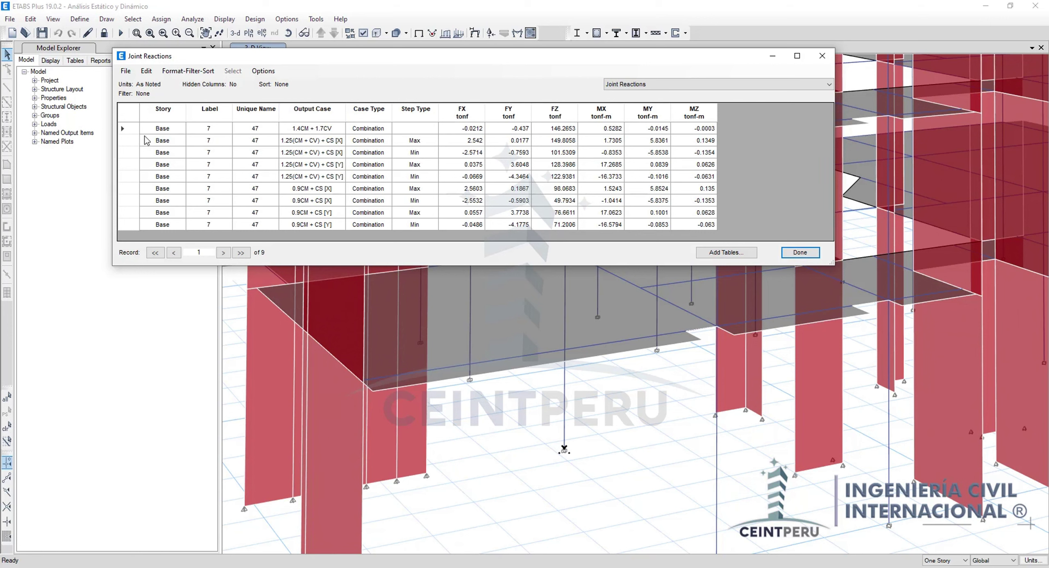
pyautogui.click(129, 141)
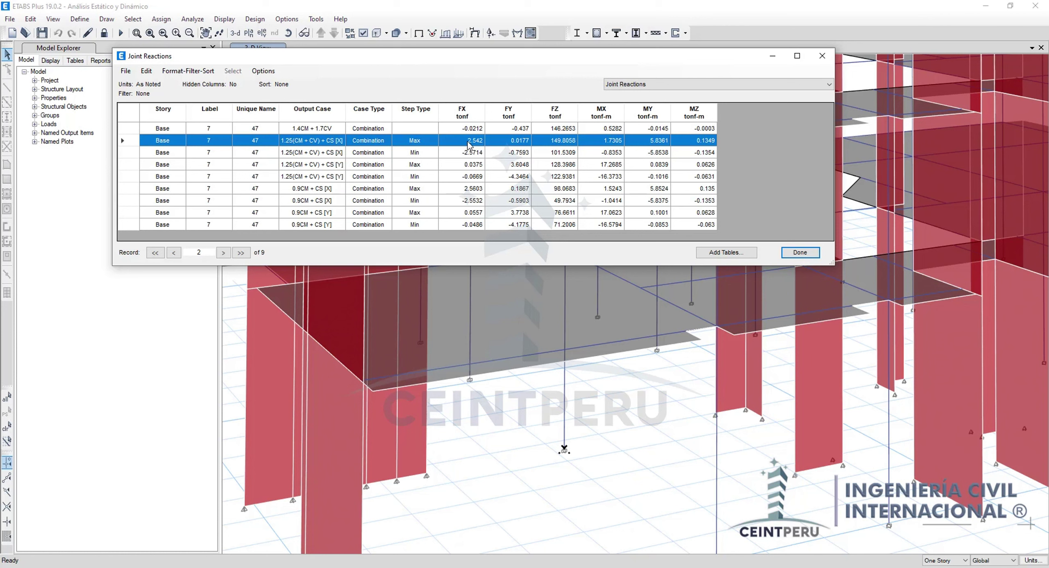
pyautogui.moveTo(460, 143); pyautogui.dragTo(695, 143)
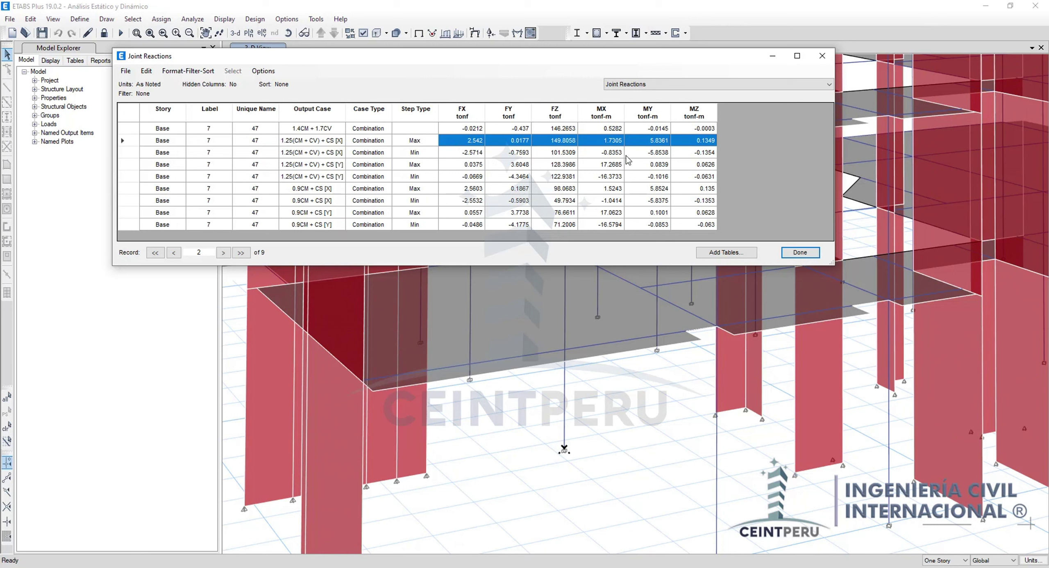
# Compare the punching shear sheet in Punzonamiento preciso.xlsx in Excel with the Joint Reactions table in ETABS.
pyautogui.click(475, 566)
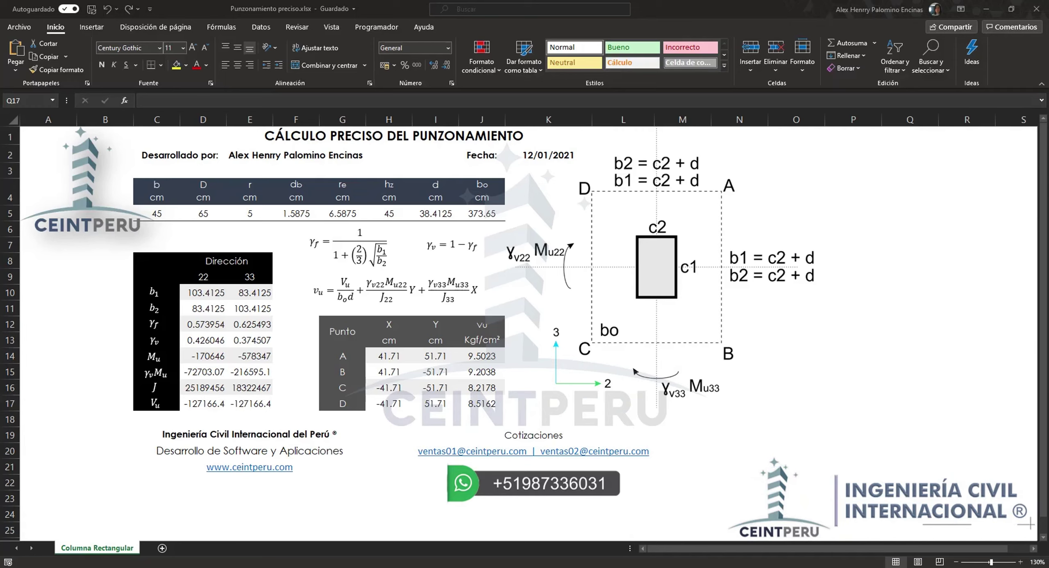
pyautogui.click(495, 567)
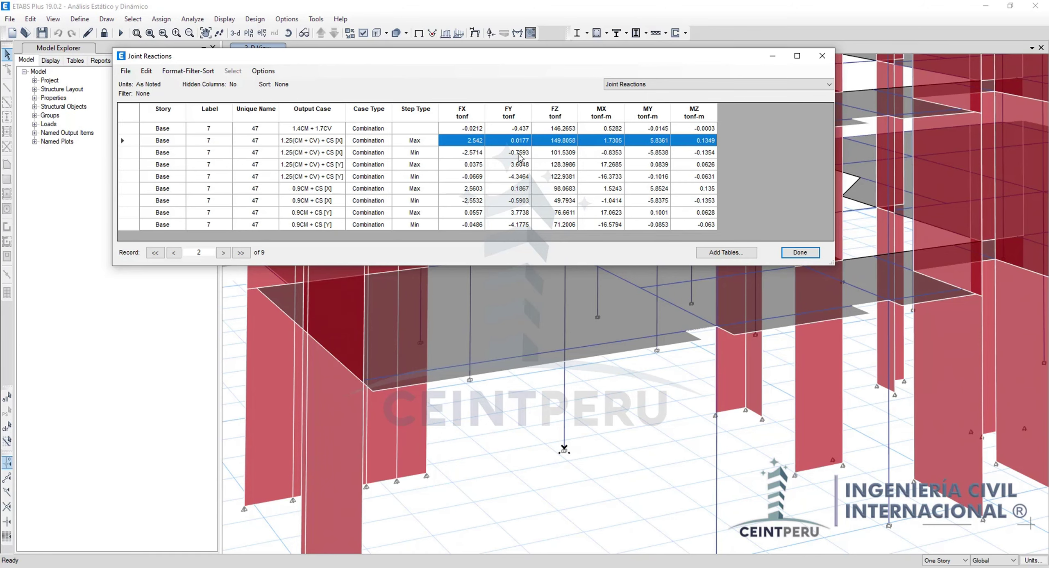
pyautogui.click(480, 565)
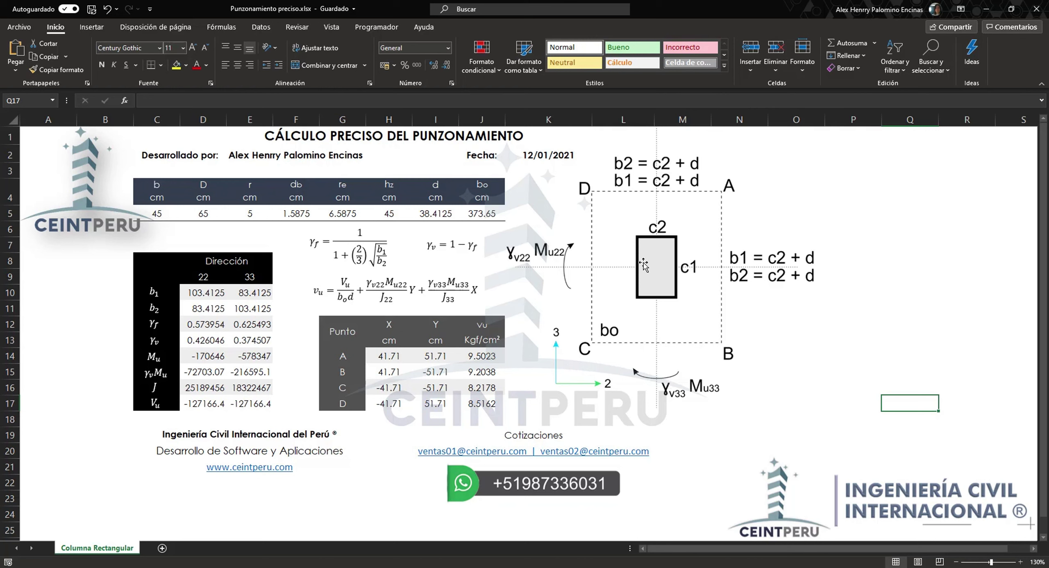
pyautogui.click(574, 567)
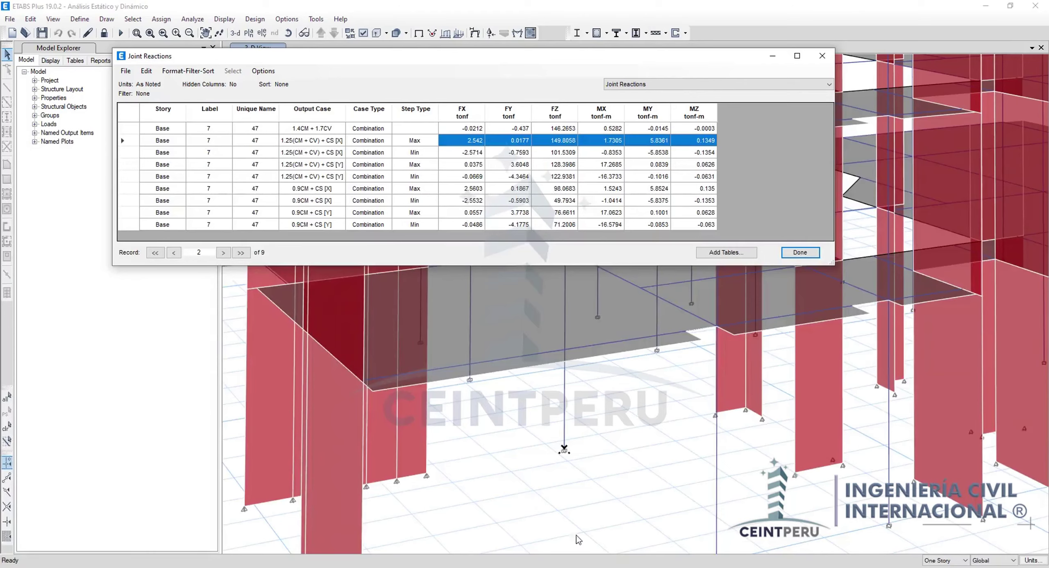
pyautogui.moveTo(586, 62); pyautogui.dragTo(550, 96)
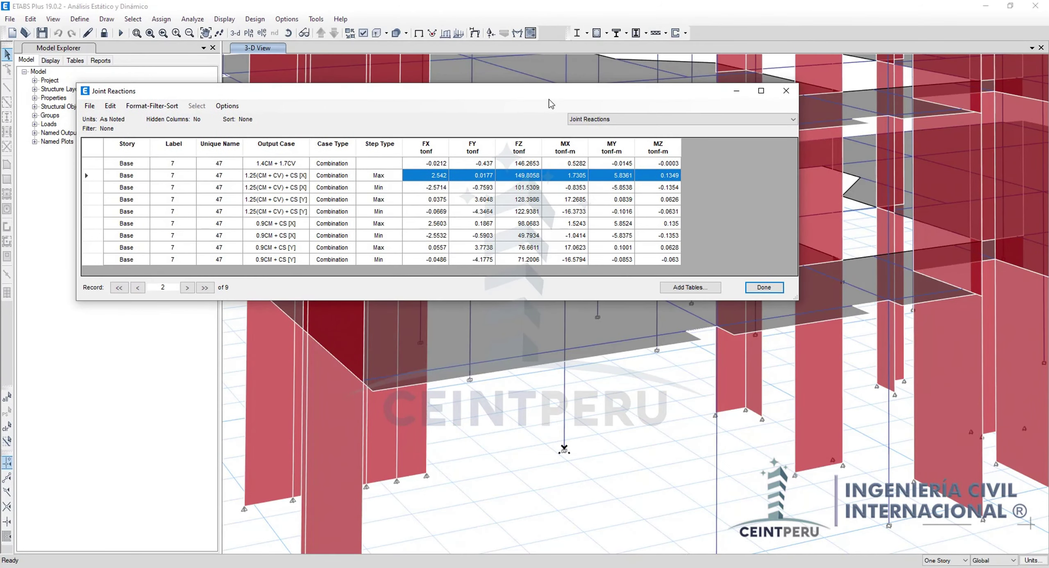
pyautogui.click(543, 567)
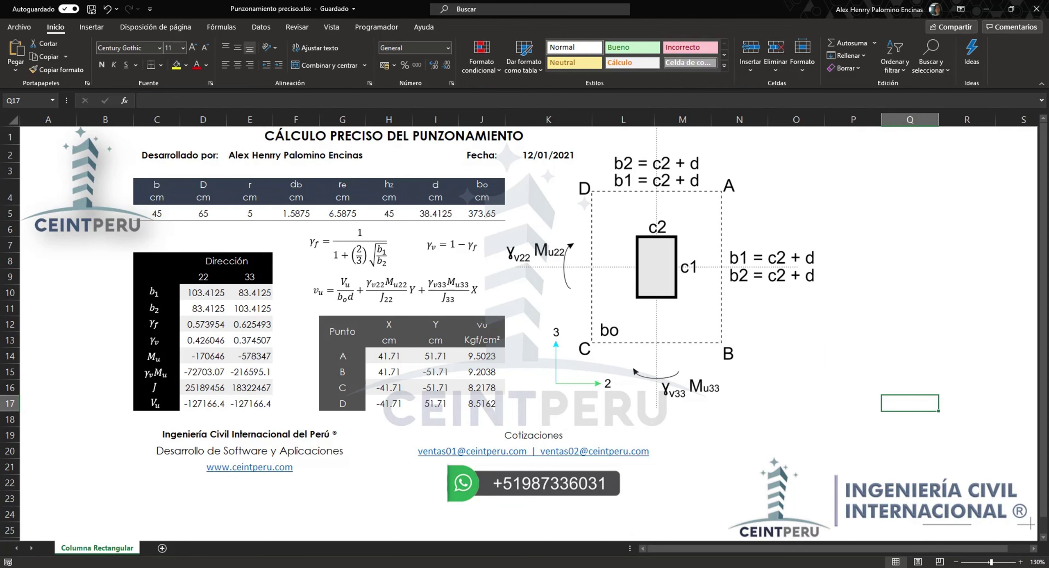
# Switch back to ETABS and examine the MX and MY reactions of the 1.25(CM + CV) + CS [X] Max row.
pyautogui.click(493, 567)
pyautogui.click(565, 176)
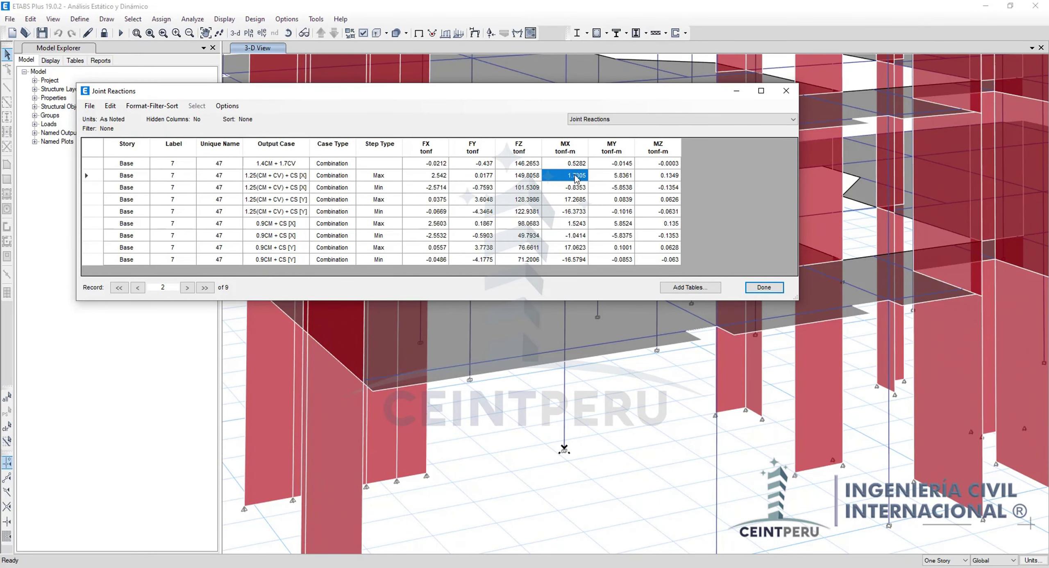
pyautogui.click(612, 177)
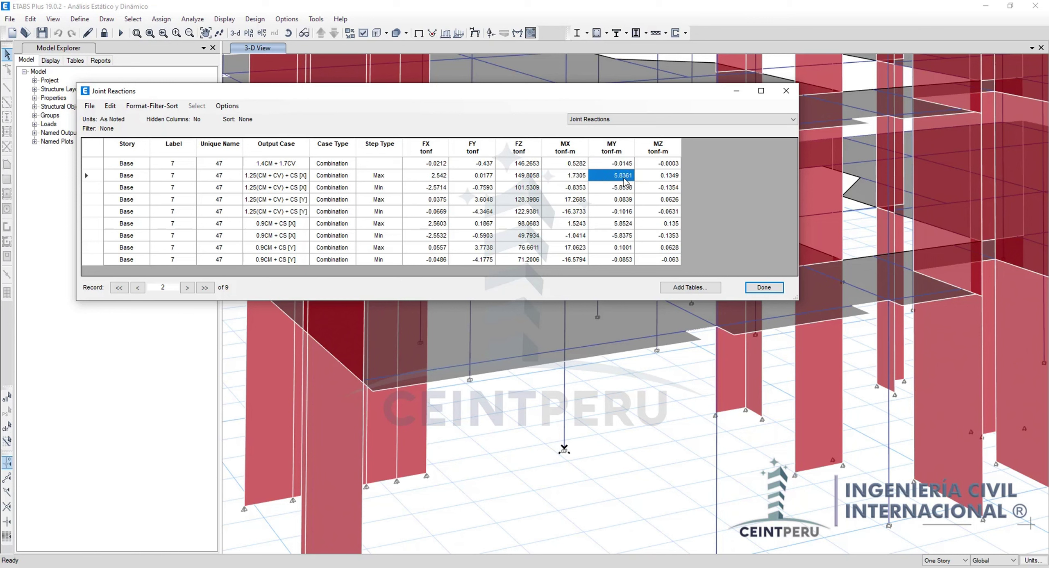
pyautogui.click(577, 177)
pyautogui.click(604, 177)
pyautogui.click(572, 177)
pyautogui.click(604, 177)
pyautogui.click(576, 179)
pyautogui.click(603, 177)
pyautogui.click(575, 178)
pyautogui.click(601, 177)
pyautogui.click(574, 178)
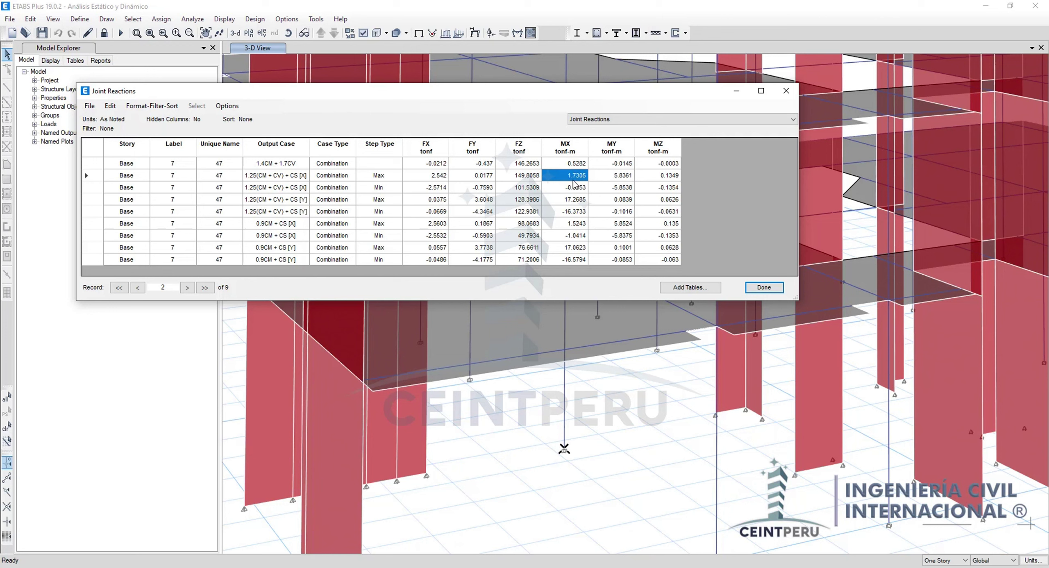
pyautogui.moveTo(595, 175); pyautogui.dragTo(573, 178)
pyautogui.click(573, 177)
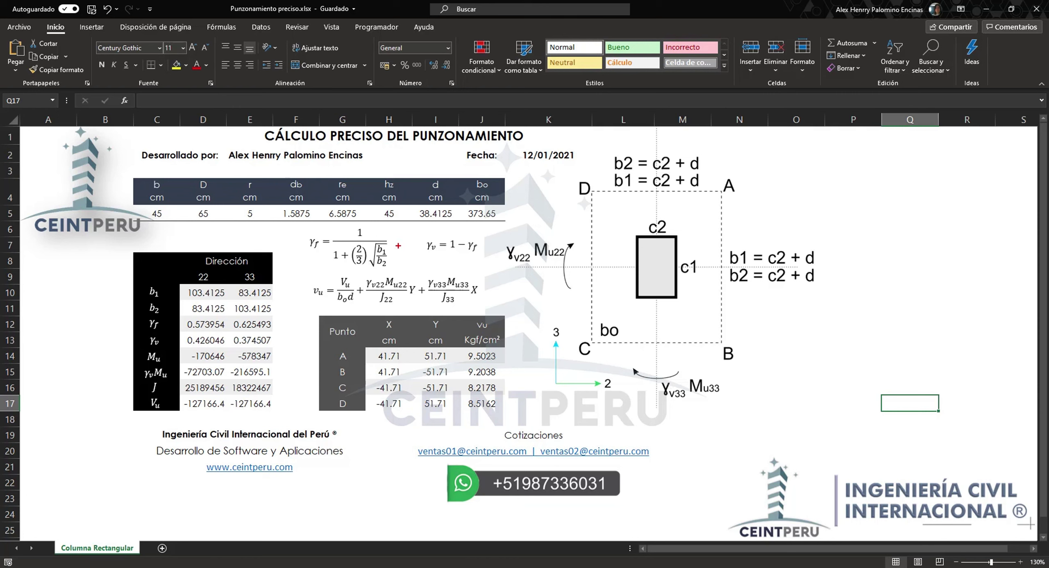
# On the Excel punching sheet, mark the γf formula with a red tick, hatch the column section and circle axes 2 and 3.
pyautogui.moveTo(396, 248); pyautogui.dragTo(413, 226)
pyautogui.moveTo(652, 263); pyautogui.dragTo(670, 244)
pyautogui.moveTo(641, 251); pyautogui.dragTo(658, 236)
pyautogui.moveTo(642, 272); pyautogui.dragTo(669, 239)
pyautogui.moveTo(638, 292)
pyautogui.mouseDown()
pyautogui.moveTo(673, 248)
pyautogui.moveTo(676, 272)
pyautogui.mouseUp()
pyautogui.moveTo(613, 376)
pyautogui.mouseDown()
pyautogui.moveTo(609, 395)
pyautogui.moveTo(621, 374)
pyautogui.mouseUp()
pyautogui.moveTo(563, 326)
pyautogui.mouseDown()
pyautogui.moveTo(552, 322)
pyautogui.moveTo(567, 334)
pyautogui.moveTo(558, 320)
pyautogui.mouseUp()
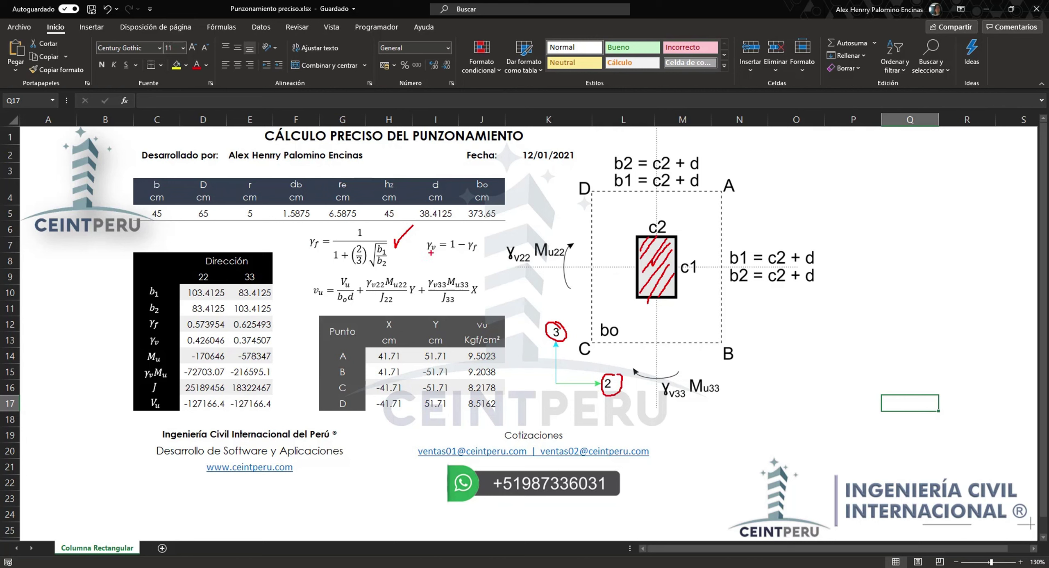
# Mark γv and the column centre in red, trace the dashed critical perimeter bo, and clear all the annotations.
pyautogui.moveTo(437, 236)
pyautogui.mouseDown()
pyautogui.moveTo(419, 246)
pyautogui.moveTo(440, 251)
pyautogui.moveTo(440, 236)
pyautogui.mouseUp()
pyautogui.moveTo(661, 256); pyautogui.dragTo(648, 268)
pyautogui.moveTo(654, 257)
pyautogui.mouseDown()
pyautogui.moveTo(652, 273)
pyautogui.moveTo(651, 260)
pyautogui.mouseUp()
pyautogui.moveTo(607, 191); pyautogui.dragTo(636, 188)
pyautogui.moveTo(700, 190); pyautogui.dragTo(720, 191)
pyautogui.moveTo(726, 233)
pyautogui.mouseDown()
pyautogui.moveTo(716, 341)
pyautogui.moveTo(595, 347)
pyautogui.mouseUp()
pyautogui.moveTo(591, 275); pyautogui.dragTo(591, 197)
pyautogui.press('Escape')
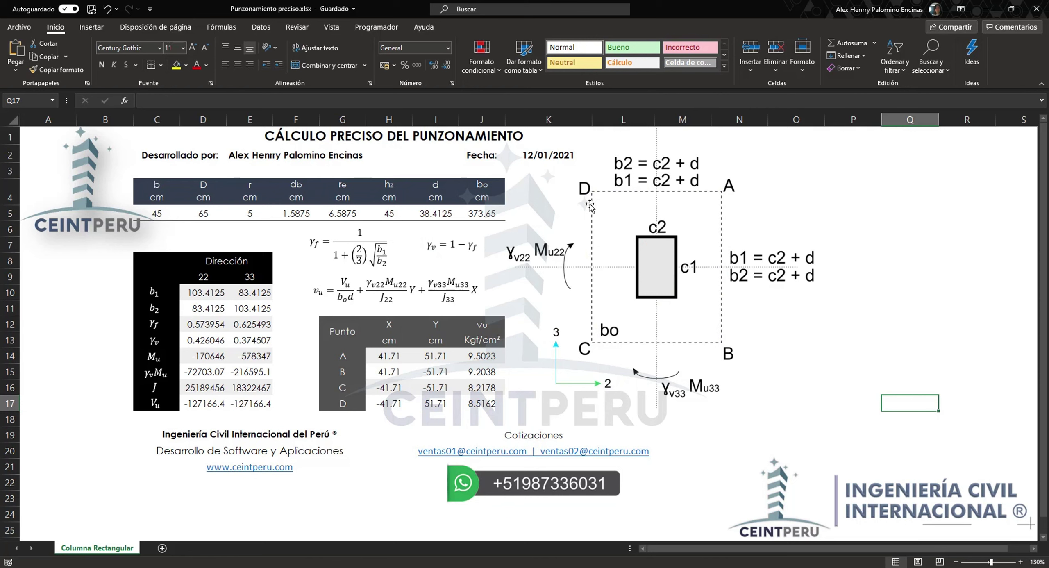
# Draw a blue cross at the column centre, circle γv, Mu22 and Mu33, and box the term γv22 Mu22.
pyautogui.hotkey('ctrl', '2')
pyautogui.moveTo(658, 257)
pyautogui.mouseDown()
pyautogui.moveTo(659, 277)
pyautogui.moveTo(663, 266)
pyautogui.mouseUp()
pyautogui.moveTo(435, 238)
pyautogui.mouseDown()
pyautogui.moveTo(418, 244)
pyautogui.moveTo(435, 257)
pyautogui.moveTo(434, 236)
pyautogui.mouseUp()
pyautogui.moveTo(556, 240)
pyautogui.mouseDown()
pyautogui.moveTo(535, 243)
pyautogui.moveTo(565, 256)
pyautogui.moveTo(562, 236)
pyautogui.mouseUp()
pyautogui.moveTo(705, 368)
pyautogui.mouseDown()
pyautogui.moveTo(687, 378)
pyautogui.moveTo(715, 399)
pyautogui.moveTo(706, 369)
pyautogui.mouseUp()
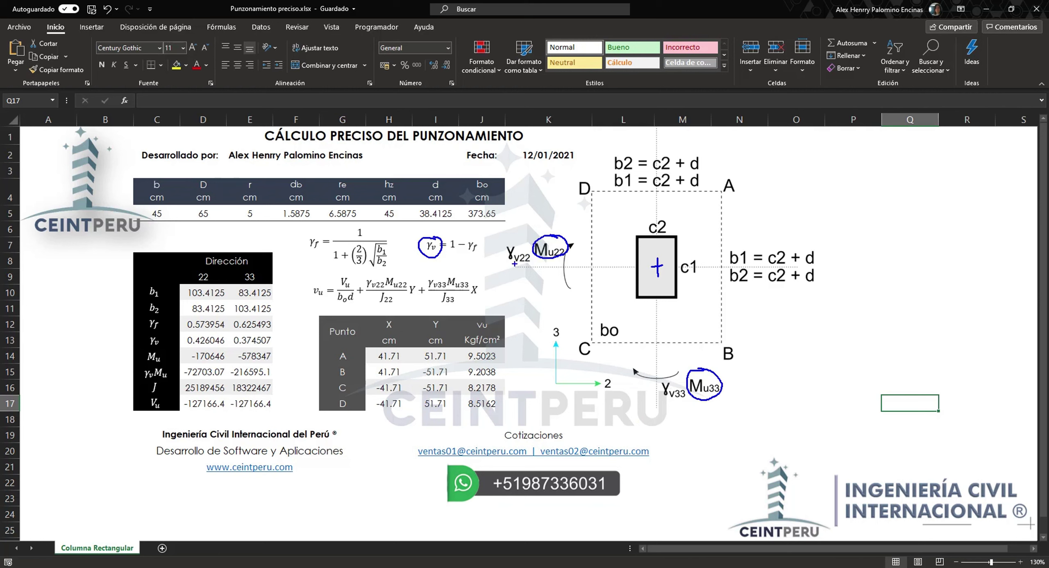
pyautogui.moveTo(498, 235); pyautogui.dragTo(507, 273)
pyautogui.moveTo(497, 236)
pyautogui.mouseDown()
pyautogui.moveTo(570, 229)
pyautogui.moveTo(576, 257)
pyautogui.moveTo(508, 276)
pyautogui.mouseUp()
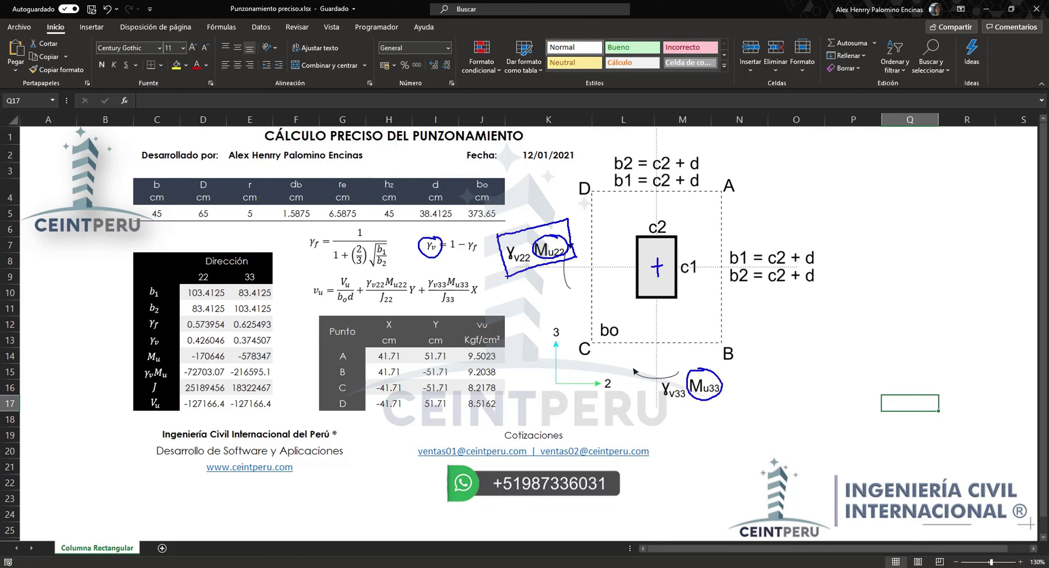
# Box the term γv33 Mu33 in blue, mark axes 2 and 3, and clear all the annotations.
pyautogui.moveTo(657, 372)
pyautogui.mouseDown()
pyautogui.moveTo(661, 394)
pyautogui.moveTo(720, 355)
pyautogui.moveTo(733, 395)
pyautogui.moveTo(662, 403)
pyautogui.mouseUp()
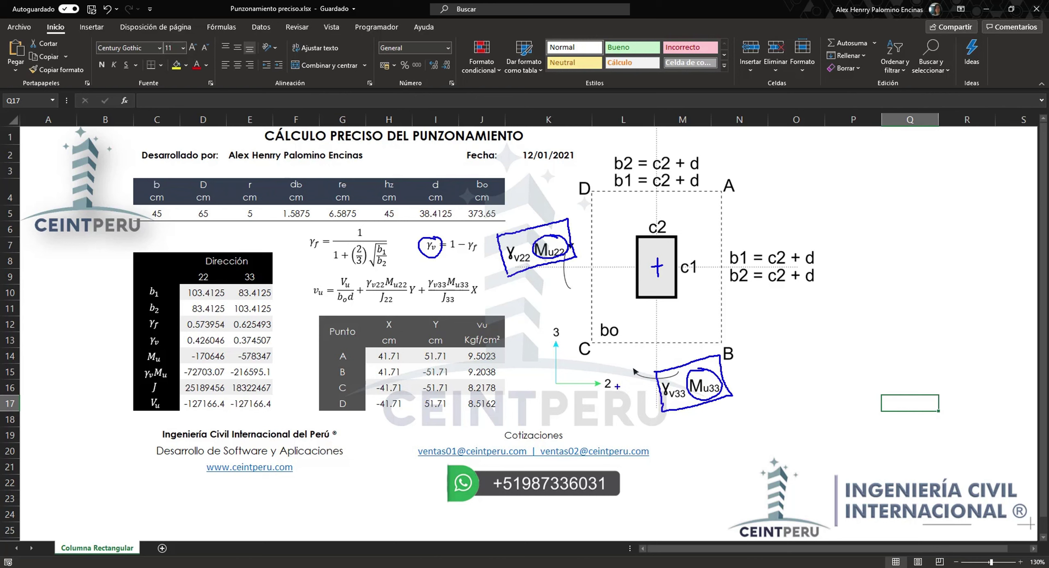
pyautogui.moveTo(617, 389); pyautogui.dragTo(625, 373)
pyautogui.moveTo(565, 328); pyautogui.dragTo(586, 308)
pyautogui.press('Escape')
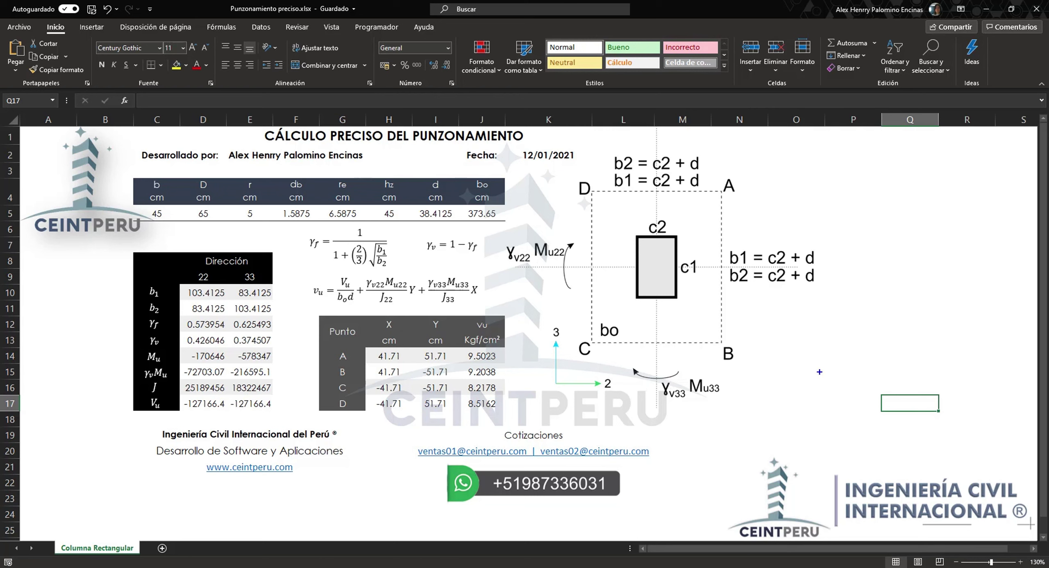
# Sketch a slab in perspective in the empty area beside the column diagram, with a rectangular punching block at its centre.
pyautogui.moveTo(772, 365)
pyautogui.mouseDown()
pyautogui.moveTo(832, 447)
pyautogui.moveTo(837, 432)
pyautogui.moveTo(925, 384)
pyautogui.mouseUp()
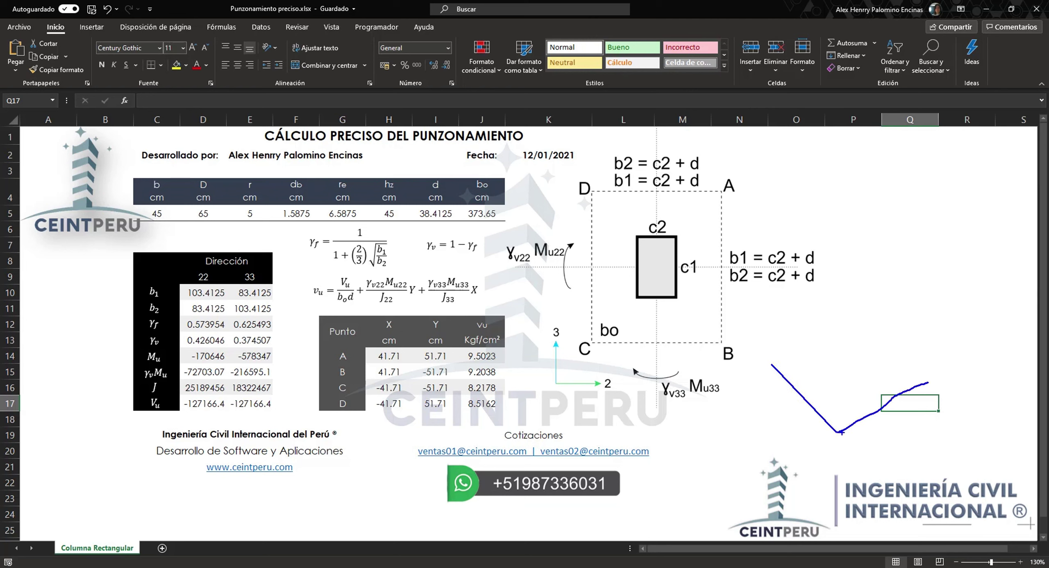
pyautogui.hotkey('ctrl', 'z')
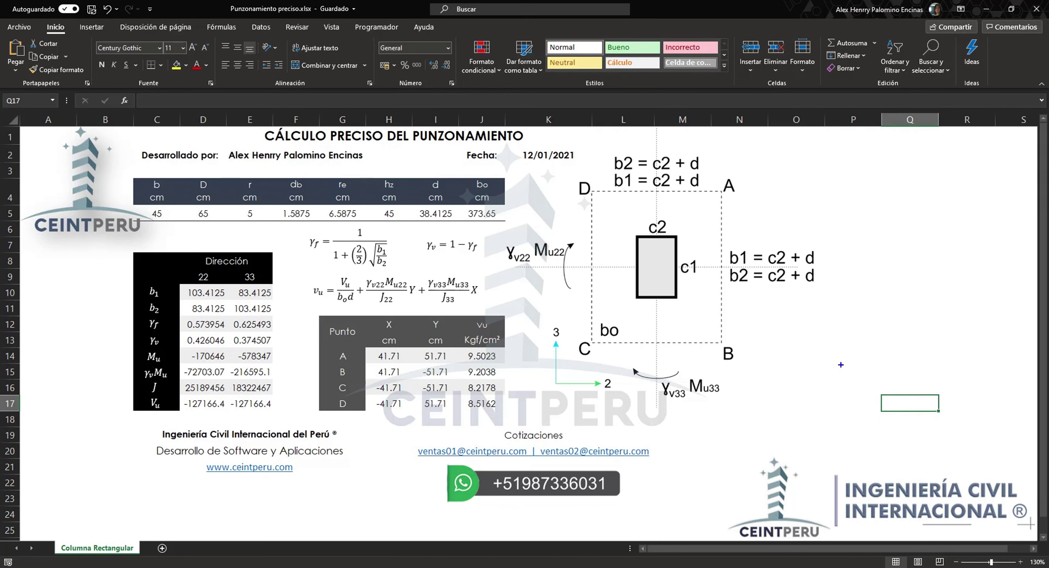
pyautogui.moveTo(773, 375)
pyautogui.mouseDown()
pyautogui.moveTo(824, 432)
pyautogui.moveTo(972, 351)
pyautogui.mouseUp()
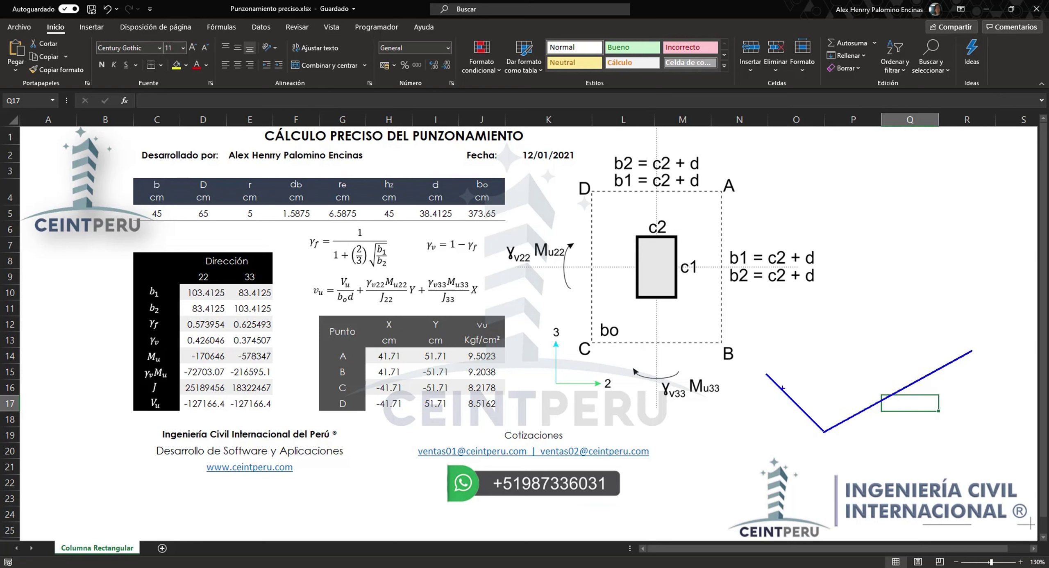
pyautogui.moveTo(765, 374)
pyautogui.mouseDown()
pyautogui.moveTo(914, 296)
pyautogui.moveTo(974, 349)
pyautogui.mouseUp()
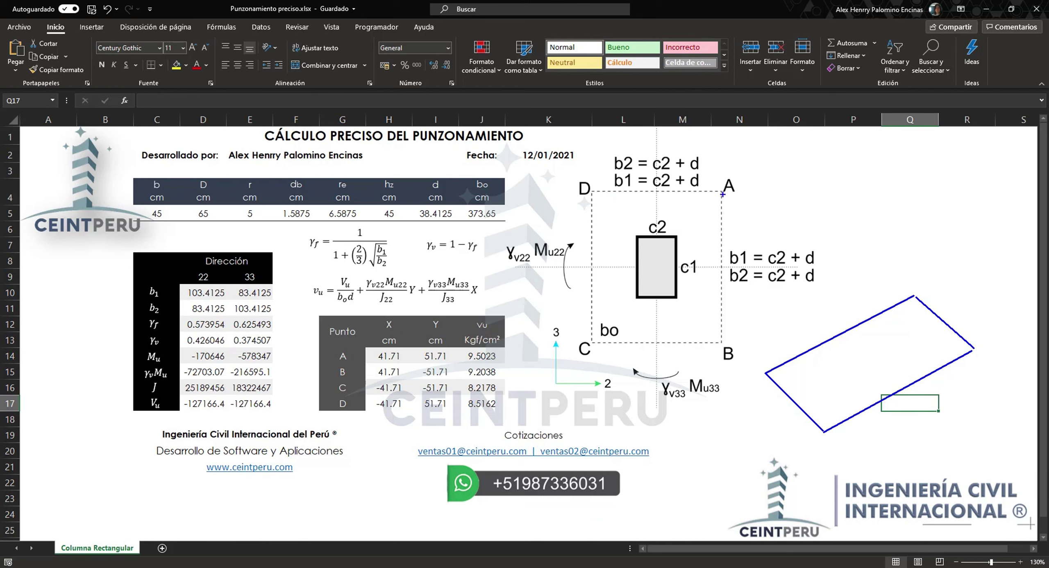
pyautogui.moveTo(823, 363)
pyautogui.mouseDown()
pyautogui.moveTo(879, 333)
pyautogui.moveTo(906, 357)
pyautogui.moveTo(850, 386)
pyautogui.moveTo(837, 374)
pyautogui.moveTo(851, 386)
pyautogui.mouseUp()
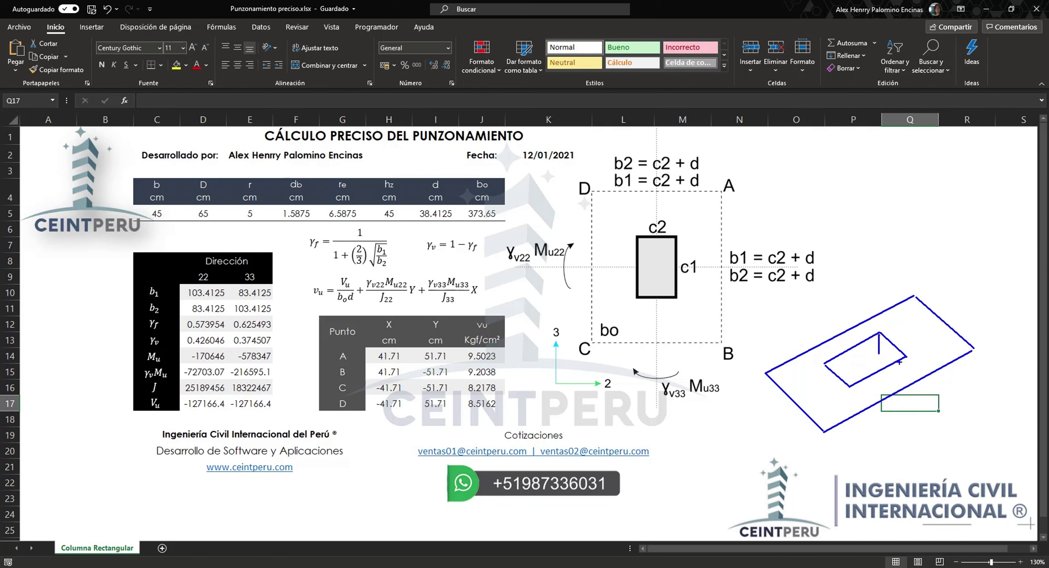
pyautogui.moveTo(905, 358)
pyautogui.mouseDown()
pyautogui.moveTo(905, 375)
pyautogui.moveTo(851, 405)
pyautogui.mouseUp()
pyautogui.moveTo(825, 363)
pyautogui.mouseDown()
pyautogui.moveTo(826, 383)
pyautogui.moveTo(852, 404)
pyautogui.moveTo(905, 374)
pyautogui.moveTo(839, 377)
pyautogui.moveTo(890, 363)
pyautogui.mouseUp()
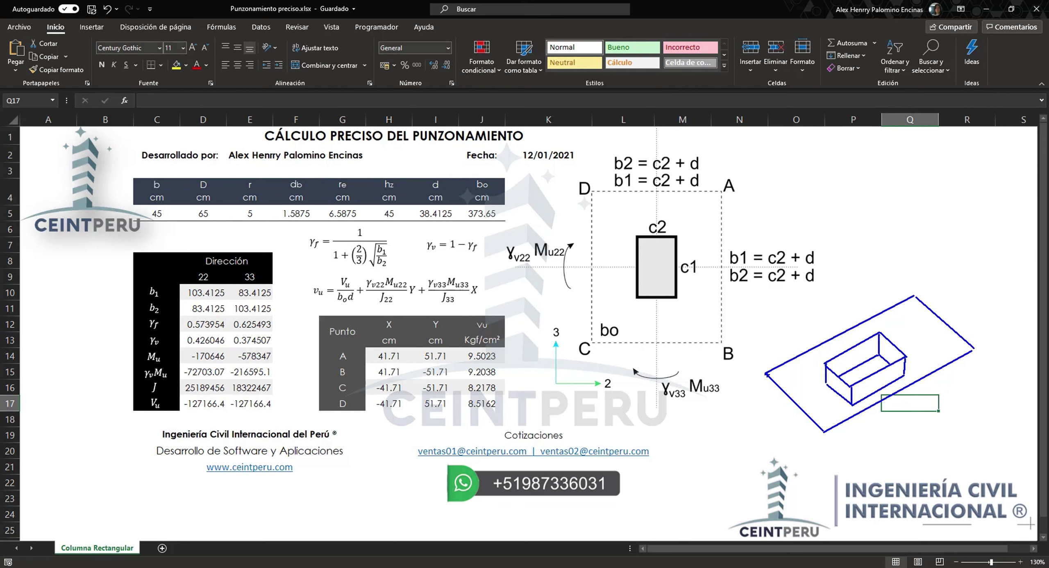
# Give the sketched slab thickness with three vertical edges and the two lower edges joining them.
pyautogui.moveTo(766, 375); pyautogui.dragTo(765, 397)
pyautogui.moveTo(824, 433); pyautogui.dragTo(823, 451)
pyautogui.moveTo(975, 351); pyautogui.dragTo(974, 374)
pyautogui.moveTo(824, 452); pyautogui.dragTo(974, 374)
pyautogui.moveTo(764, 399); pyautogui.dragTo(824, 432)
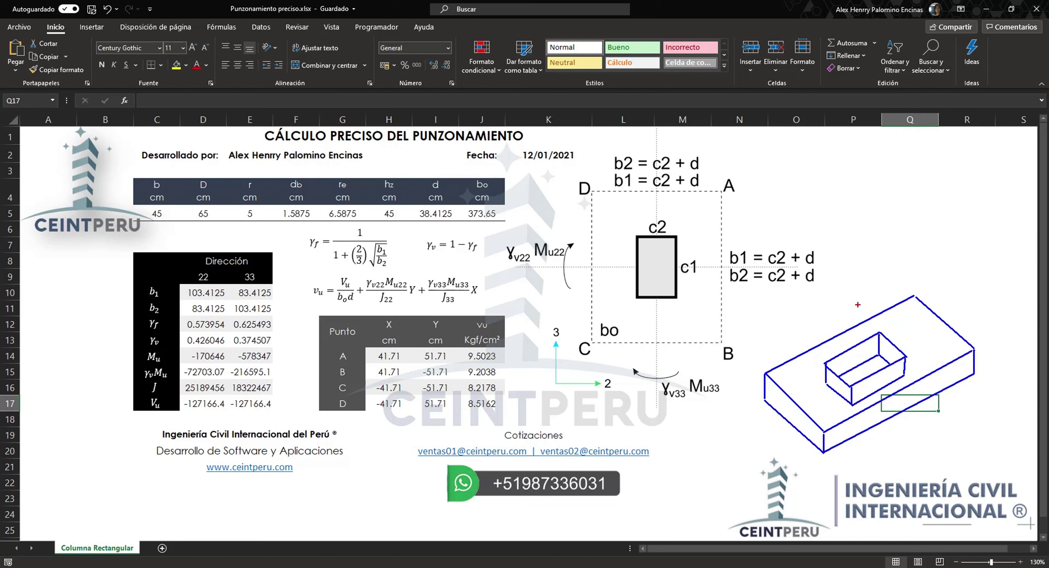
# Draw a red downward load arrow labelled with a circled P, add green upward arrows around the block, and underline γv.
pyautogui.moveTo(858, 298)
pyautogui.mouseDown()
pyautogui.moveTo(859, 359)
pyautogui.moveTo(866, 350)
pyautogui.mouseUp()
pyautogui.press('g')
pyautogui.moveTo(860, 399)
pyautogui.mouseDown()
pyautogui.moveTo(894, 372)
pyautogui.moveTo(888, 348)
pyautogui.moveTo(837, 358)
pyautogui.moveTo(847, 387)
pyautogui.mouseUp()
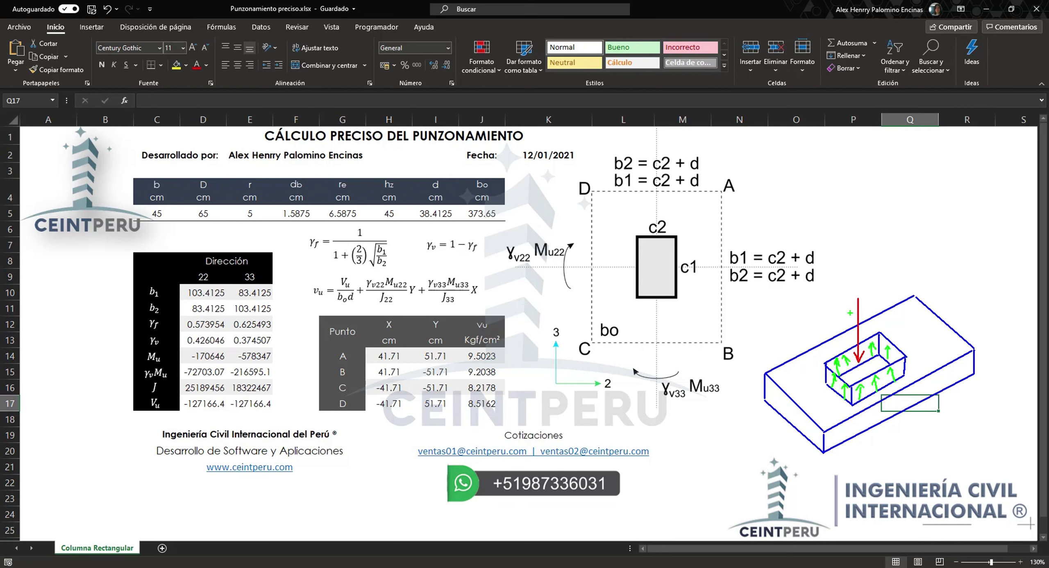
pyautogui.moveTo(855, 295)
pyautogui.mouseDown()
pyautogui.moveTo(851, 272)
pyautogui.moveTo(855, 285)
pyautogui.mouseUp()
pyautogui.moveTo(425, 254); pyautogui.dragTo(452, 259)
pyautogui.moveTo(864, 258)
pyautogui.mouseDown()
pyautogui.moveTo(839, 289)
pyautogui.moveTo(871, 289)
pyautogui.moveTo(864, 256)
pyautogui.mouseUp()
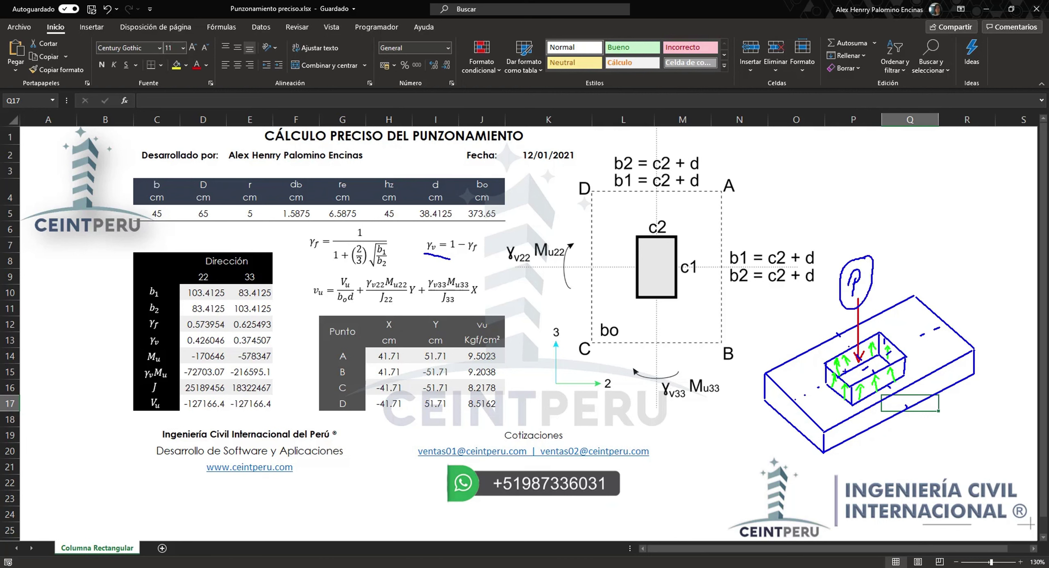
# Add blue downward arrows around the punching block and an upward arrow labelled R beneath the slab.
pyautogui.moveTo(846, 354)
pyautogui.mouseDown()
pyautogui.moveTo(845, 367)
pyautogui.moveTo(890, 357)
pyautogui.moveTo(895, 388)
pyautogui.moveTo(862, 398)
pyautogui.mouseUp()
pyautogui.moveTo(880, 431)
pyautogui.mouseDown()
pyautogui.moveTo(885, 474)
pyautogui.moveTo(881, 431)
pyautogui.moveTo(887, 438)
pyautogui.mouseUp()
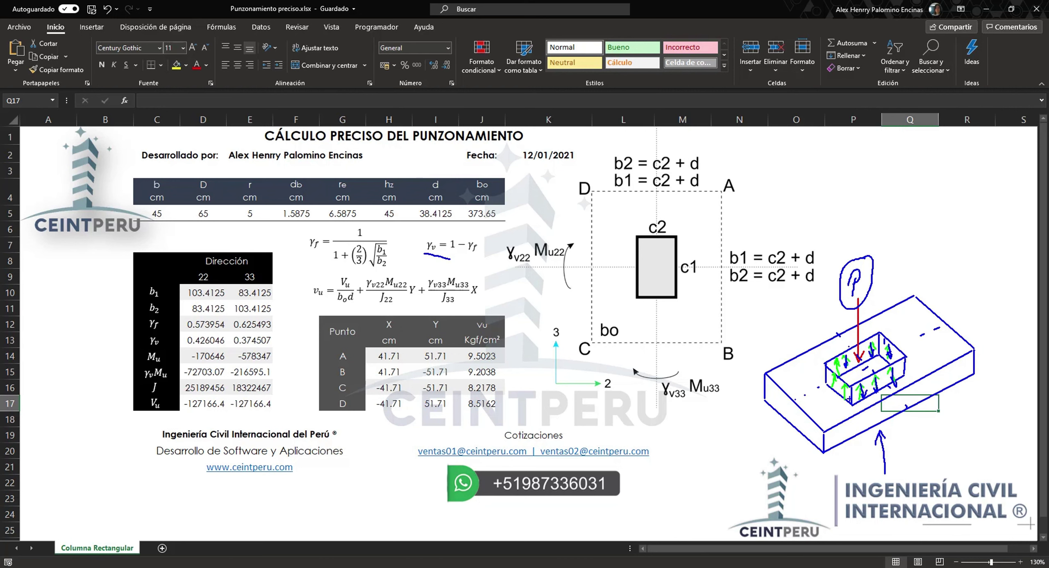
pyautogui.moveTo(900, 462)
pyautogui.mouseDown()
pyautogui.moveTo(896, 484)
pyautogui.moveTo(912, 468)
pyautogui.moveTo(915, 481)
pyautogui.mouseUp()
# Draw a blue downward resultant arrow on the block labelled P-R, mark the block's faces, and clear all the annotations.
pyautogui.moveTo(874, 307)
pyautogui.mouseDown()
pyautogui.moveTo(873, 364)
pyautogui.moveTo(877, 349)
pyautogui.mouseUp()
pyautogui.moveTo(882, 307); pyautogui.dragTo(896, 286)
pyautogui.moveTo(890, 292); pyautogui.dragTo(921, 267)
pyautogui.moveTo(931, 260); pyautogui.dragTo(951, 267)
pyautogui.moveTo(901, 292); pyautogui.dragTo(957, 265)
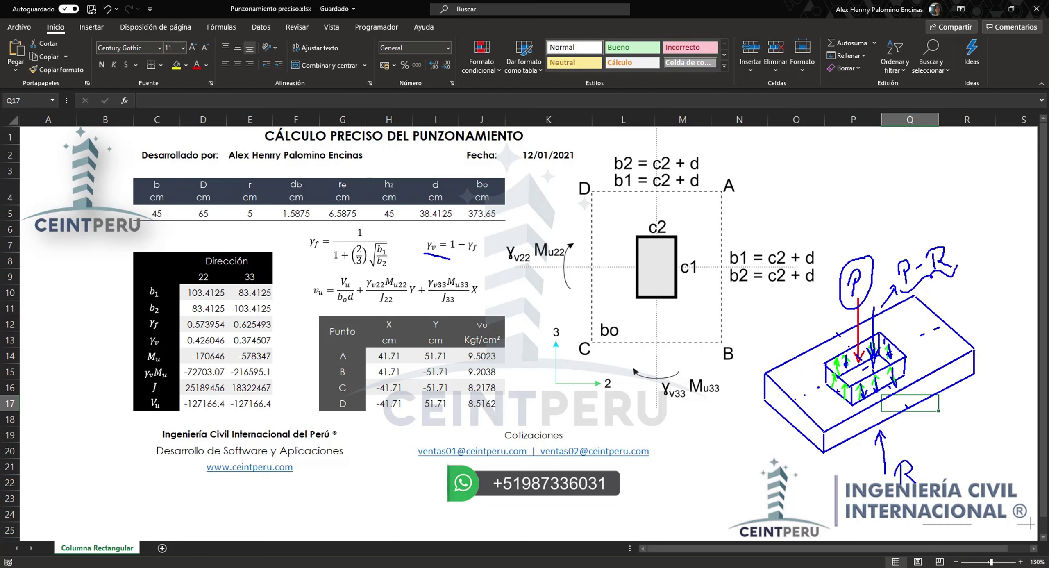
pyautogui.moveTo(843, 381)
pyautogui.mouseDown()
pyautogui.moveTo(843, 394)
pyautogui.moveTo(834, 388)
pyautogui.mouseUp()
pyautogui.moveTo(838, 362); pyautogui.dragTo(838, 366)
pyautogui.press('Escape')
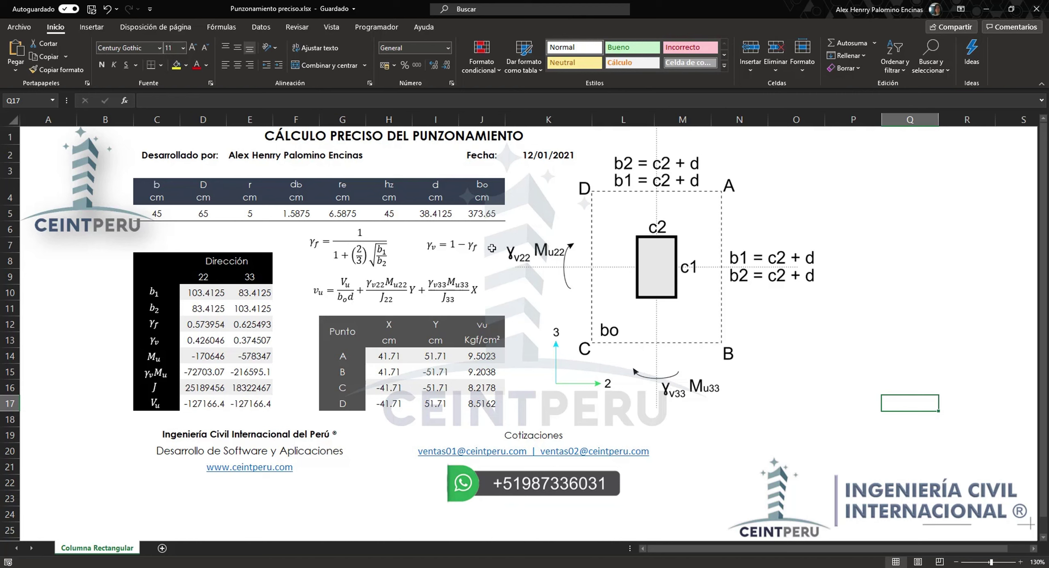
# Switch to the ACI 318-19 PDF, examine the γf formula in section 8.4.2.2.2, and return to the Excel punching sheet.
pyautogui.hotkey('alt', 'Tab')
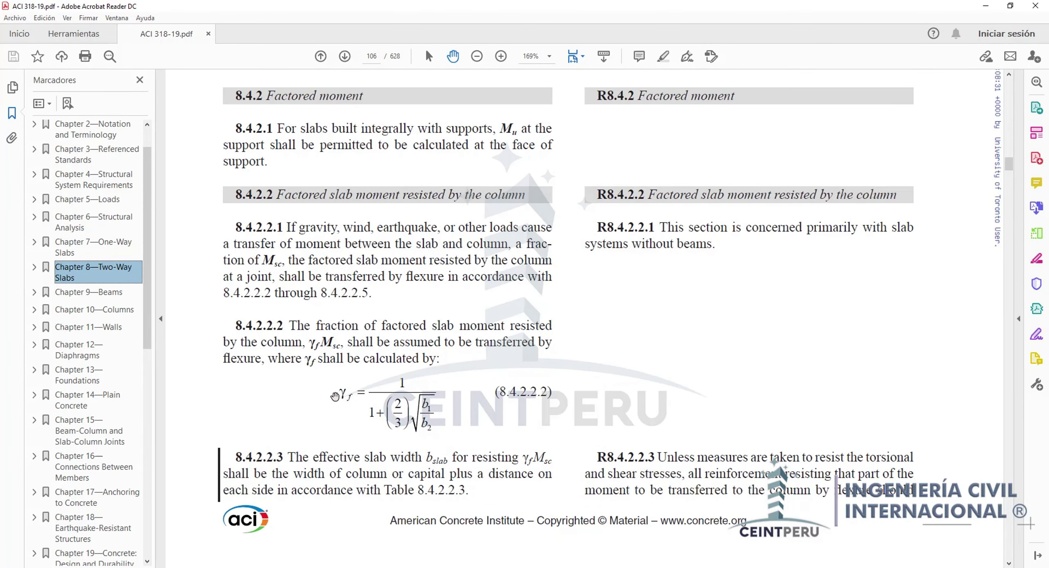
pyautogui.moveTo(487, 429); pyautogui.dragTo(504, 210)
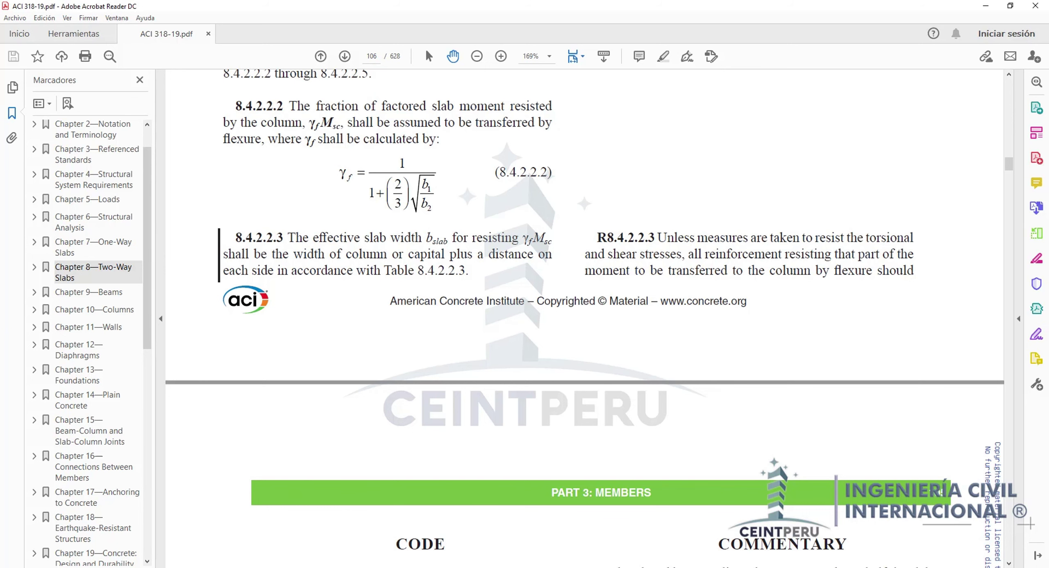
pyautogui.click(525, 567)
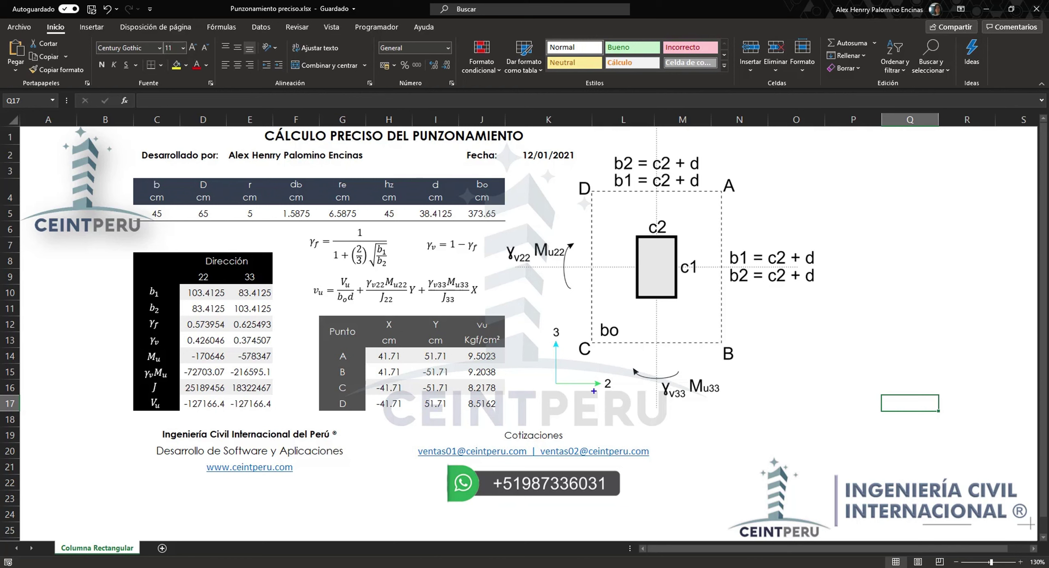
# Draw a blue rotation arrow around axis 2 and trace side AB of the critical perimeter.
pyautogui.moveTo(603, 397)
pyautogui.mouseDown()
pyautogui.moveTo(611, 408)
pyautogui.moveTo(599, 412)
pyautogui.mouseUp()
pyautogui.moveTo(537, 325); pyautogui.dragTo(541, 347)
pyautogui.moveTo(583, 377)
pyautogui.mouseDown()
pyautogui.moveTo(583, 402)
pyautogui.moveTo(582, 382)
pyautogui.mouseUp()
pyautogui.press('Escape')
pyautogui.moveTo(583, 375)
pyautogui.mouseDown()
pyautogui.moveTo(581, 397)
pyautogui.moveTo(572, 383)
pyautogui.moveTo(600, 381)
pyautogui.moveTo(592, 375)
pyautogui.moveTo(582, 390)
pyautogui.mouseUp()
pyautogui.moveTo(720, 191); pyautogui.dragTo(720, 341)
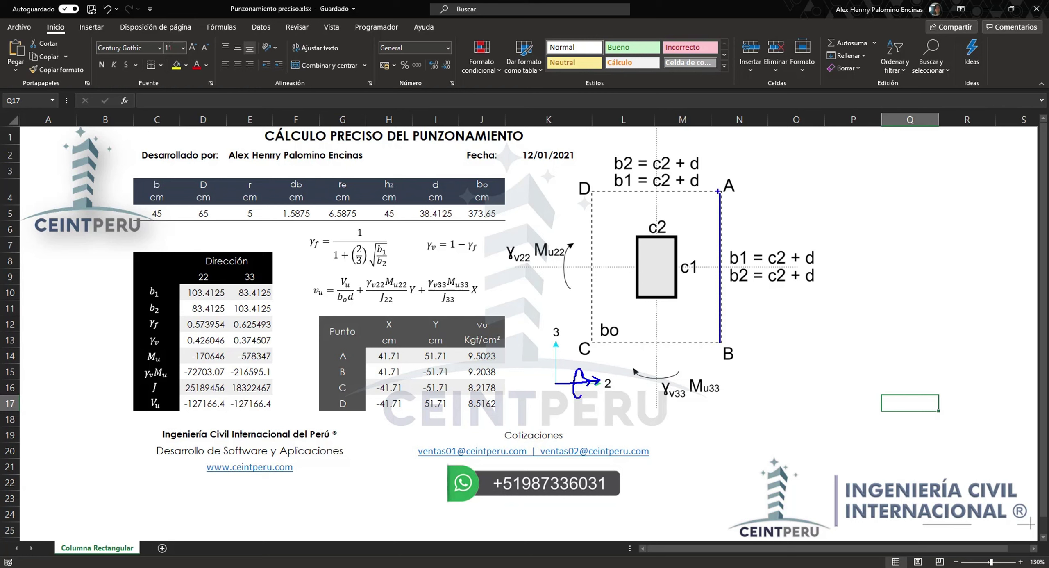
# Tick b1 = c2 + d beside side AB and dimension the gaps above and below the column as d/2.
pyautogui.moveTo(820, 254)
pyautogui.mouseDown()
pyautogui.moveTo(839, 242)
pyautogui.moveTo(781, 260)
pyautogui.mouseUp()
pyautogui.moveTo(668, 189)
pyautogui.mouseDown()
pyautogui.moveTo(680, 191)
pyautogui.moveTo(674, 232)
pyautogui.moveTo(711, 223)
pyautogui.mouseUp()
pyautogui.moveTo(673, 300)
pyautogui.mouseDown()
pyautogui.moveTo(684, 302)
pyautogui.moveTo(693, 339)
pyautogui.mouseUp()
pyautogui.moveTo(689, 332); pyautogui.dragTo(692, 344)
pyautogui.moveTo(700, 299)
pyautogui.mouseDown()
pyautogui.moveTo(702, 333)
pyautogui.moveTo(718, 324)
pyautogui.mouseUp()
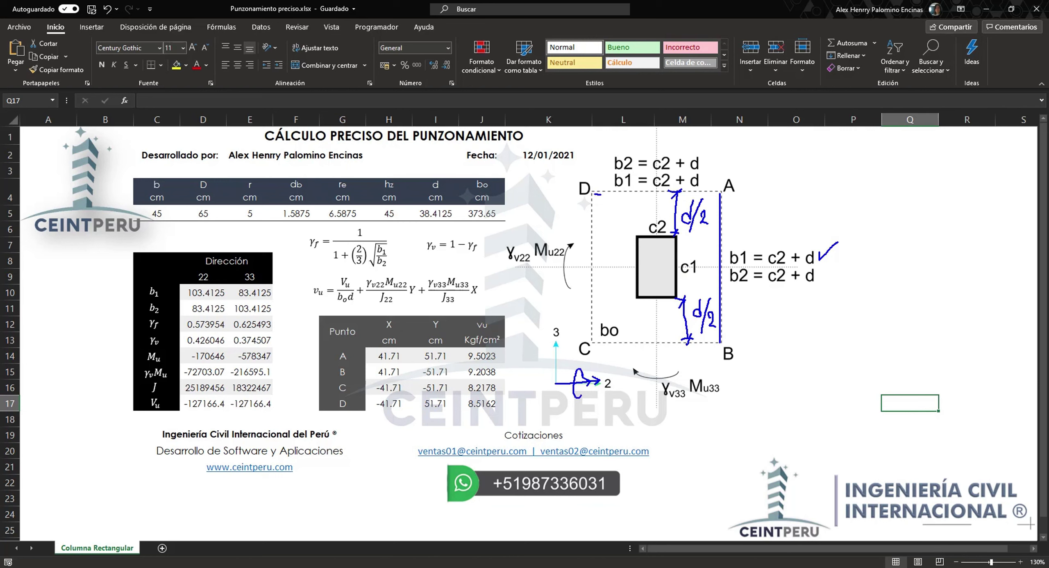
# Trace perimeter side DA, draw a rotation arrow around axis 3, circle b1 beside side AB, and erase the annotations.
pyautogui.moveTo(593, 194); pyautogui.dragTo(722, 196)
pyautogui.moveTo(550, 352)
pyautogui.mouseDown()
pyautogui.moveTo(555, 367)
pyautogui.moveTo(568, 354)
pyautogui.mouseUp()
pyautogui.moveTo(742, 251)
pyautogui.mouseDown()
pyautogui.moveTo(734, 246)
pyautogui.moveTo(737, 265)
pyautogui.moveTo(744, 247)
pyautogui.mouseUp()
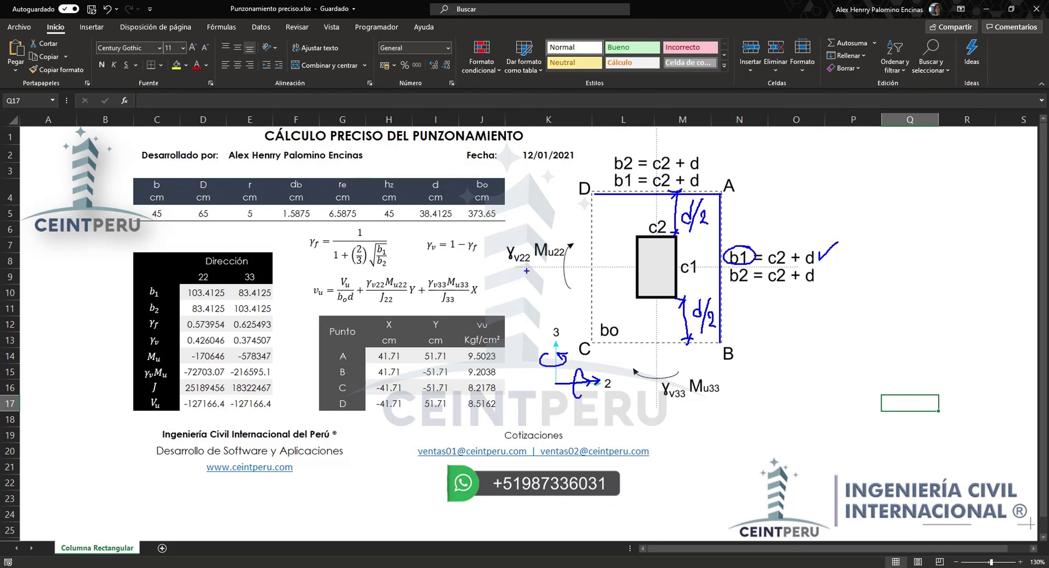
pyautogui.press('e')
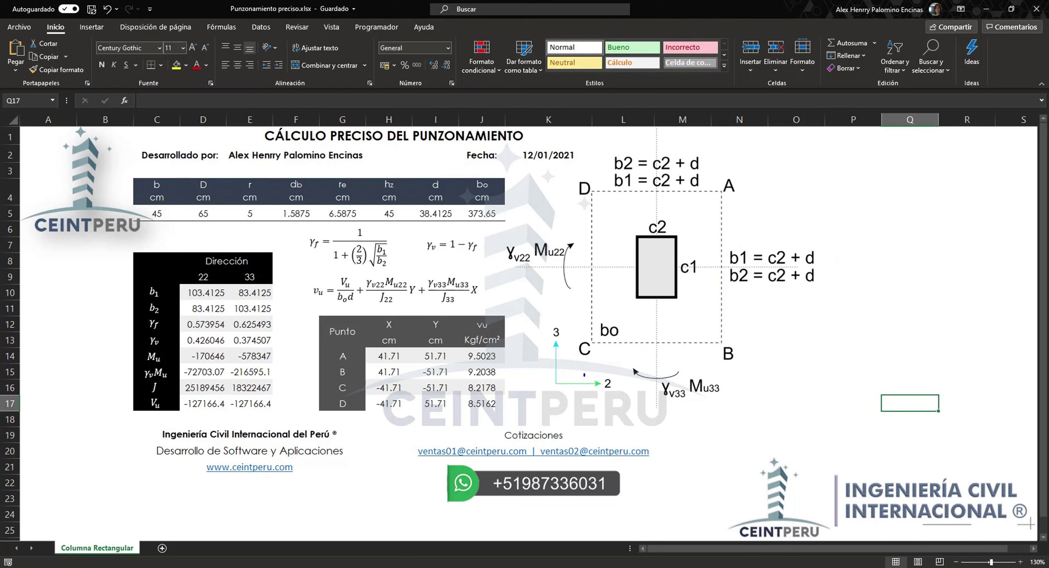
# Redraw the rotation arrows around axes 2 and 3, circle b1, trace side DA, mark its dimension formulas, and clear the annotations.
pyautogui.moveTo(582, 374); pyautogui.dragTo(583, 397)
pyautogui.moveTo(745, 248)
pyautogui.mouseDown()
pyautogui.moveTo(728, 266)
pyautogui.moveTo(748, 250)
pyautogui.mouseUp()
pyautogui.moveTo(548, 355)
pyautogui.mouseDown()
pyautogui.moveTo(567, 364)
pyautogui.moveTo(548, 363)
pyautogui.mouseUp()
pyautogui.moveTo(592, 196); pyautogui.dragTo(718, 195)
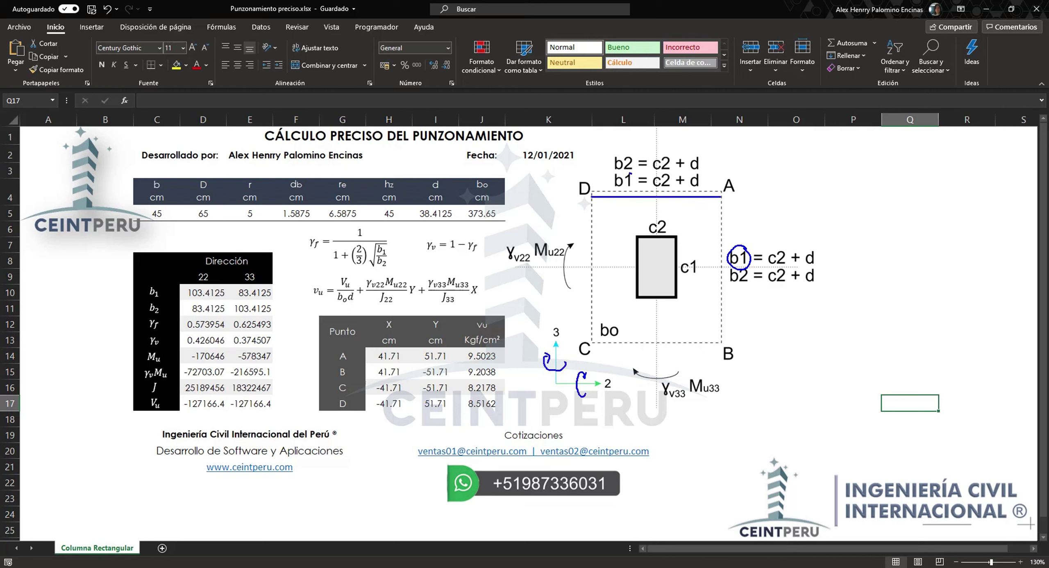
pyautogui.moveTo(629, 174)
pyautogui.mouseDown()
pyautogui.moveTo(610, 192)
pyautogui.moveTo(634, 175)
pyautogui.mouseUp()
pyautogui.moveTo(698, 259)
pyautogui.mouseDown()
pyautogui.moveTo(685, 274)
pyautogui.moveTo(698, 263)
pyautogui.mouseUp()
pyautogui.moveTo(780, 252); pyautogui.dragTo(781, 265)
pyautogui.press('Escape')
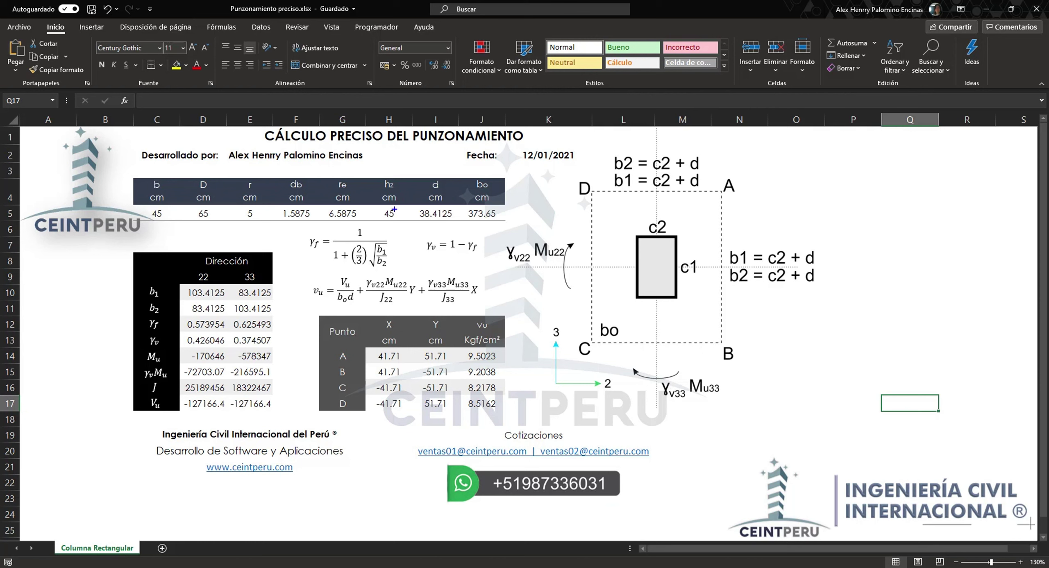
# Circle the r, db, re and hz values, tick re, hz and d, and bracket the d value.
pyautogui.moveTo(398, 207)
pyautogui.mouseDown()
pyautogui.moveTo(379, 217)
pyautogui.moveTo(401, 217)
pyautogui.moveTo(396, 205)
pyautogui.mouseUp()
pyautogui.moveTo(257, 208)
pyautogui.mouseDown()
pyautogui.moveTo(240, 211)
pyautogui.moveTo(310, 207)
pyautogui.moveTo(277, 207)
pyautogui.moveTo(309, 224)
pyautogui.moveTo(308, 204)
pyautogui.mouseUp()
pyautogui.moveTo(355, 206)
pyautogui.mouseDown()
pyautogui.moveTo(328, 207)
pyautogui.moveTo(341, 224)
pyautogui.moveTo(360, 209)
pyautogui.mouseUp()
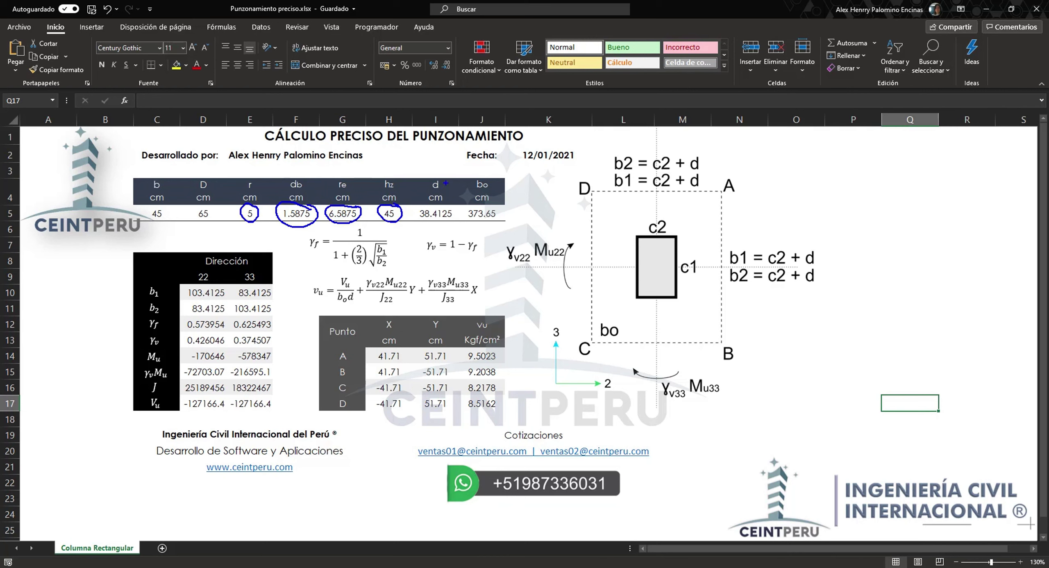
pyautogui.moveTo(447, 184); pyautogui.dragTo(459, 170)
pyautogui.moveTo(402, 201)
pyautogui.mouseDown()
pyautogui.moveTo(406, 210)
pyautogui.moveTo(415, 192)
pyautogui.mouseUp()
pyautogui.moveTo(365, 209); pyautogui.dragTo(378, 187)
pyautogui.moveTo(415, 222); pyautogui.dragTo(459, 214)
# Circle the bo heading, trace the dashed critical perimeter around the column, and tick the bo value.
pyautogui.moveTo(491, 175)
pyautogui.mouseDown()
pyautogui.moveTo(468, 181)
pyautogui.moveTo(492, 188)
pyautogui.moveTo(488, 172)
pyautogui.mouseUp()
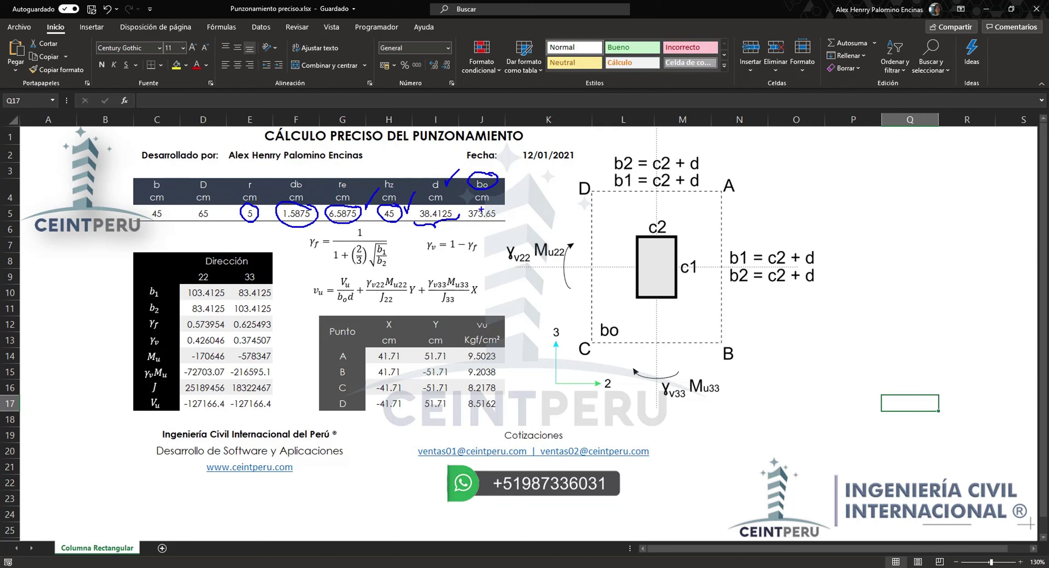
pyautogui.moveTo(594, 193)
pyautogui.mouseDown()
pyautogui.moveTo(722, 198)
pyautogui.moveTo(718, 331)
pyautogui.moveTo(693, 346)
pyautogui.moveTo(594, 352)
pyautogui.moveTo(595, 226)
pyautogui.mouseUp()
pyautogui.moveTo(501, 211); pyautogui.dragTo(518, 196)
# Tick b1 beside side AB and b2 above side DA, draw a rotation arrow around axis 2, and circle b1 and c1.
pyautogui.moveTo(821, 255); pyautogui.dragTo(831, 248)
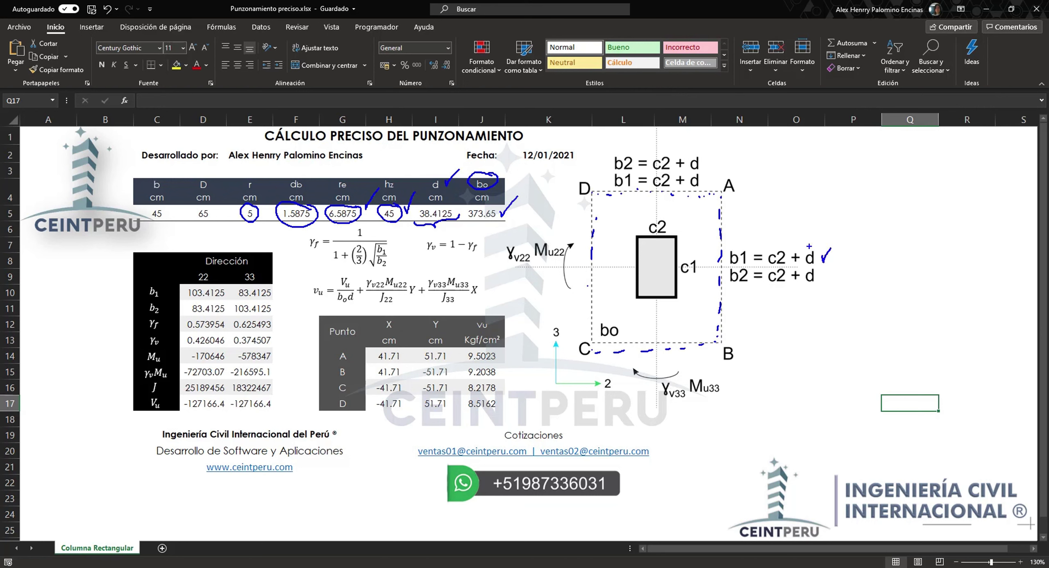
pyautogui.moveTo(704, 162); pyautogui.dragTo(714, 150)
pyautogui.moveTo(580, 369)
pyautogui.mouseDown()
pyautogui.moveTo(579, 397)
pyautogui.moveTo(581, 373)
pyautogui.mouseUp()
pyautogui.moveTo(747, 245)
pyautogui.mouseDown()
pyautogui.moveTo(725, 251)
pyautogui.moveTo(754, 259)
pyautogui.moveTo(754, 244)
pyautogui.mouseUp()
pyautogui.moveTo(685, 260)
pyautogui.mouseDown()
pyautogui.moveTo(699, 258)
pyautogui.moveTo(706, 273)
pyautogui.moveTo(700, 257)
pyautogui.mouseUp()
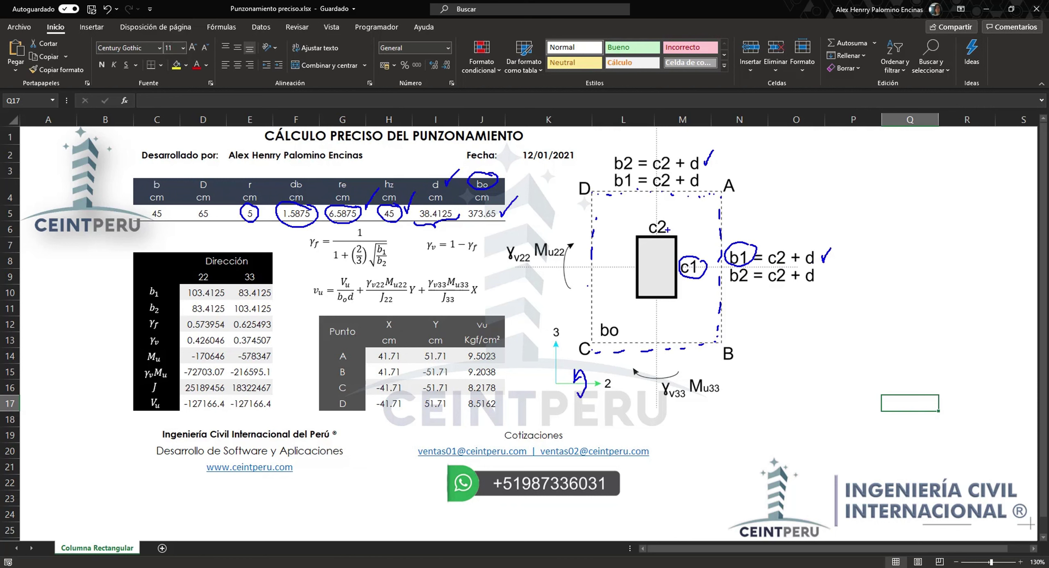
# Label c1 as 65 and c2 as 45, mark the b and D values in the table, and clear all the annotations.
pyautogui.moveTo(692, 288); pyautogui.dragTo(691, 327)
pyautogui.moveTo(703, 320); pyautogui.dragTo(702, 336)
pyautogui.moveTo(666, 209)
pyautogui.mouseDown()
pyautogui.moveTo(660, 219)
pyautogui.moveTo(680, 198)
pyautogui.moveTo(695, 207)
pyautogui.moveTo(682, 209)
pyautogui.mouseUp()
pyautogui.moveTo(687, 195); pyautogui.dragTo(695, 191)
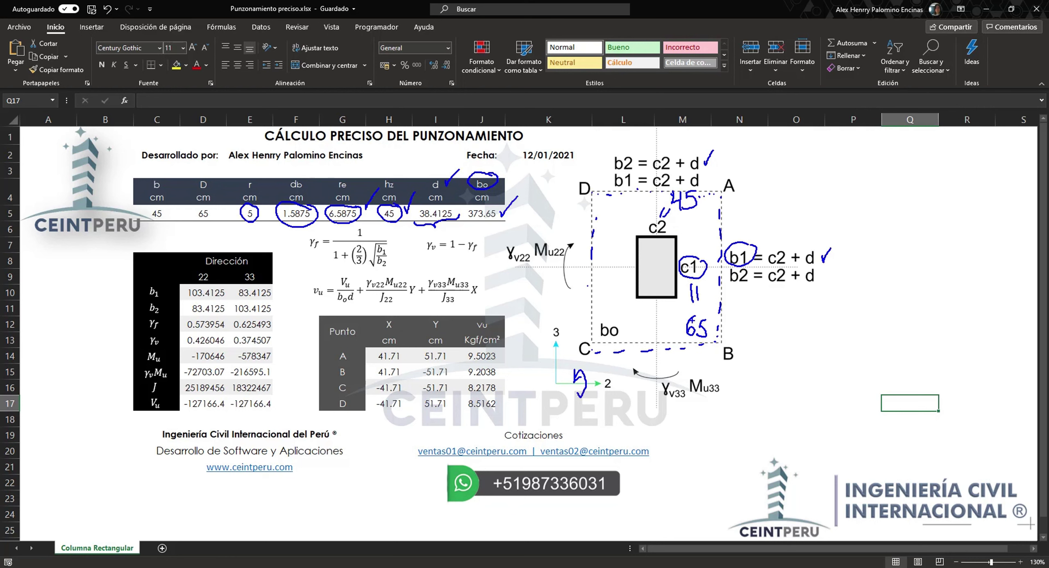
pyautogui.moveTo(166, 209); pyautogui.dragTo(225, 201)
pyautogui.press('Escape')
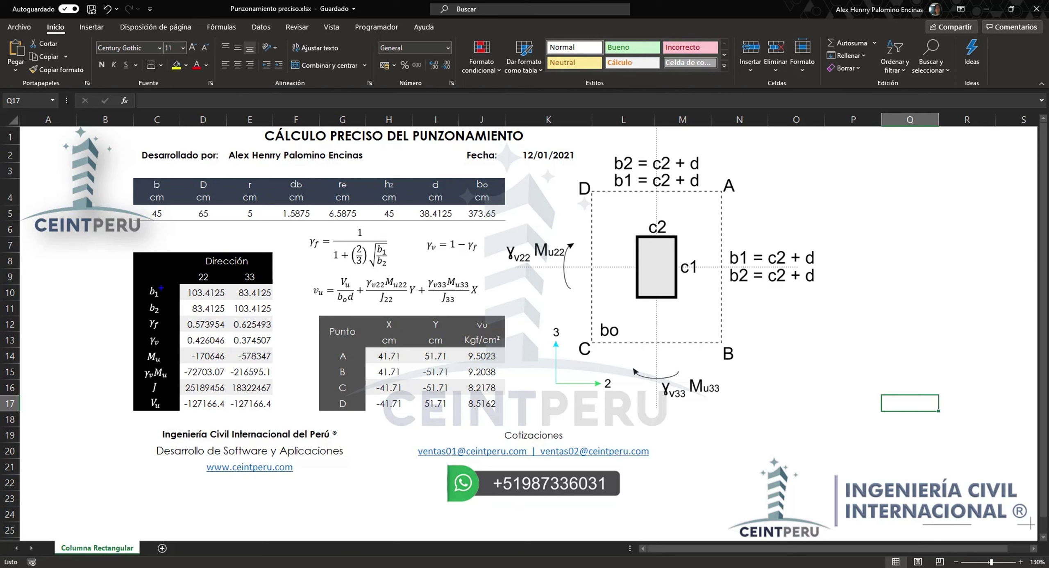
# Tick b1 in the direction table, draw a rotation arrow around axis 2, and circle c1 with 65 written beneath it.
pyautogui.moveTo(159, 287); pyautogui.dragTo(168, 275)
pyautogui.moveTo(576, 374)
pyautogui.mouseDown()
pyautogui.moveTo(568, 389)
pyautogui.moveTo(579, 388)
pyautogui.mouseUp()
pyautogui.moveTo(704, 257)
pyautogui.mouseDown()
pyautogui.moveTo(682, 274)
pyautogui.moveTo(705, 261)
pyautogui.moveTo(693, 299)
pyautogui.moveTo(703, 320)
pyautogui.mouseUp()
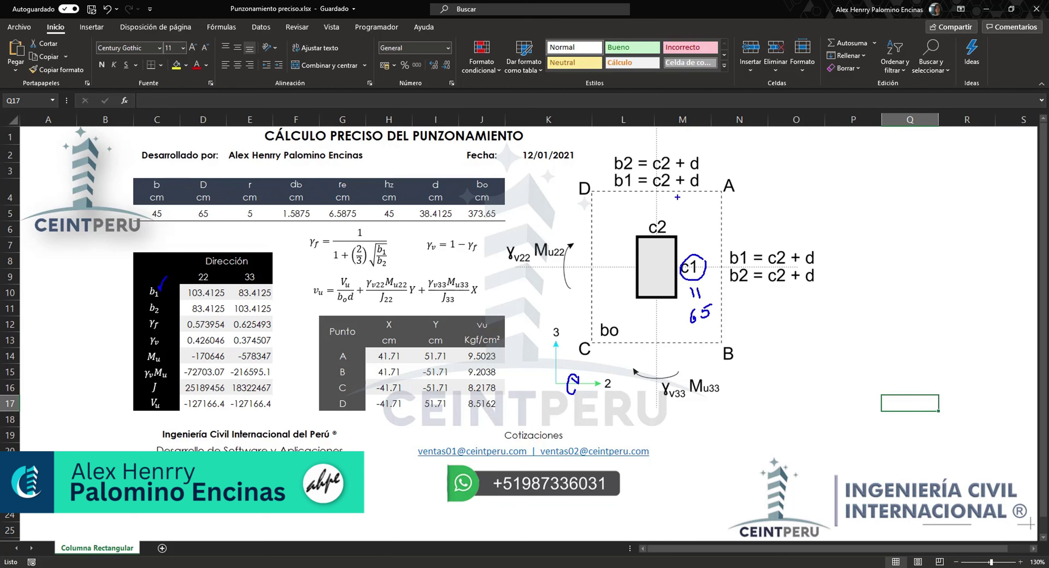
# Tick the b1 and b2 formulas, bracket d and the direction 22 b1 value, and link the circled b value to d.
pyautogui.moveTo(821, 257); pyautogui.dragTo(832, 246)
pyautogui.moveTo(428, 225); pyautogui.dragTo(455, 222)
pyautogui.moveTo(184, 300); pyautogui.dragTo(227, 300)
pyautogui.moveTo(701, 158); pyautogui.dragTo(716, 154)
pyautogui.moveTo(156, 210)
pyautogui.mouseDown()
pyautogui.moveTo(148, 206)
pyautogui.moveTo(162, 221)
pyautogui.moveTo(167, 208)
pyautogui.moveTo(163, 247)
pyautogui.moveTo(435, 243)
pyautogui.moveTo(446, 232)
pyautogui.mouseUp()
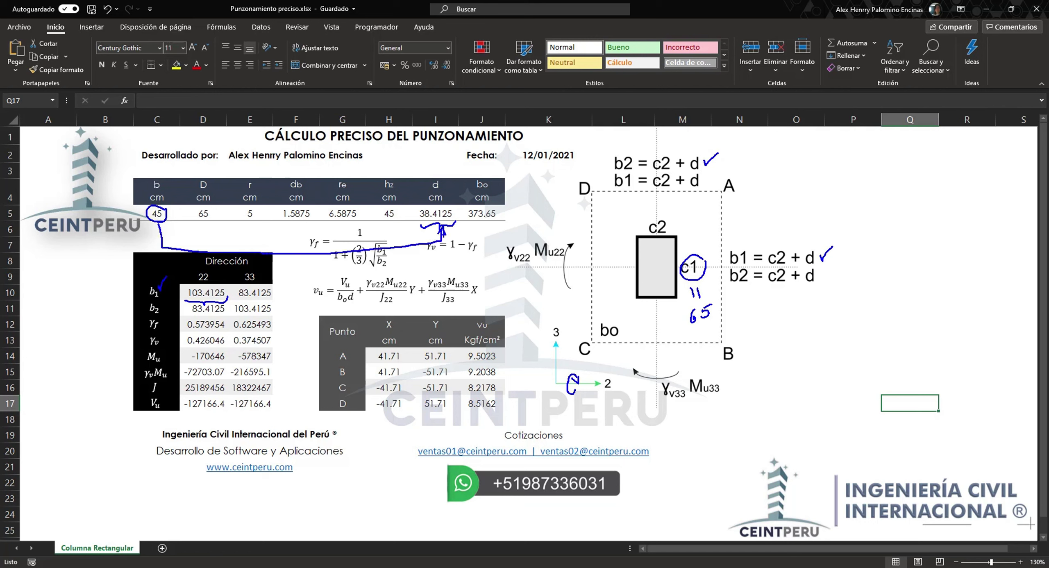
# Bracket b2 for direction 22 and b1 for direction 33, draw a rotation arrow around axis 3, write 45 over c2, and clear everything.
pyautogui.moveTo(192, 309); pyautogui.dragTo(226, 309)
pyautogui.moveTo(558, 351)
pyautogui.mouseDown()
pyautogui.moveTo(554, 362)
pyautogui.moveTo(565, 357)
pyautogui.mouseUp()
pyautogui.moveTo(237, 298); pyautogui.dragTo(282, 298)
pyautogui.moveTo(648, 207)
pyautogui.mouseDown()
pyautogui.moveTo(653, 218)
pyautogui.moveTo(668, 204)
pyautogui.mouseUp()
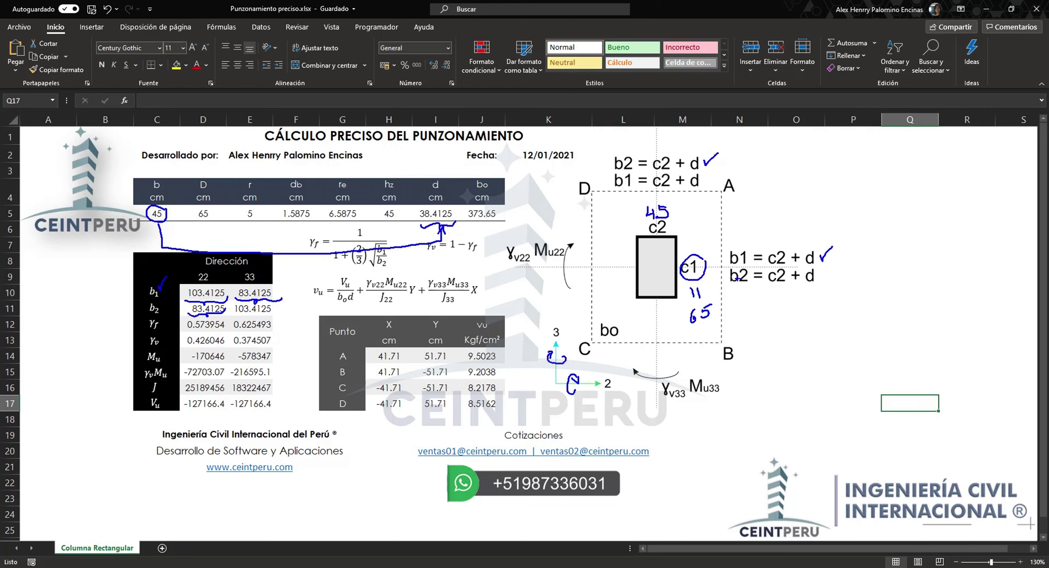
pyautogui.moveTo(779, 257); pyautogui.dragTo(781, 283)
pyautogui.moveTo(688, 289); pyautogui.dragTo(693, 291)
pyautogui.moveTo(233, 315)
pyautogui.mouseDown()
pyautogui.moveTo(264, 312)
pyautogui.moveTo(235, 299)
pyautogui.mouseUp()
pyautogui.moveTo(231, 295); pyautogui.dragTo(231, 304)
pyautogui.press('Escape')
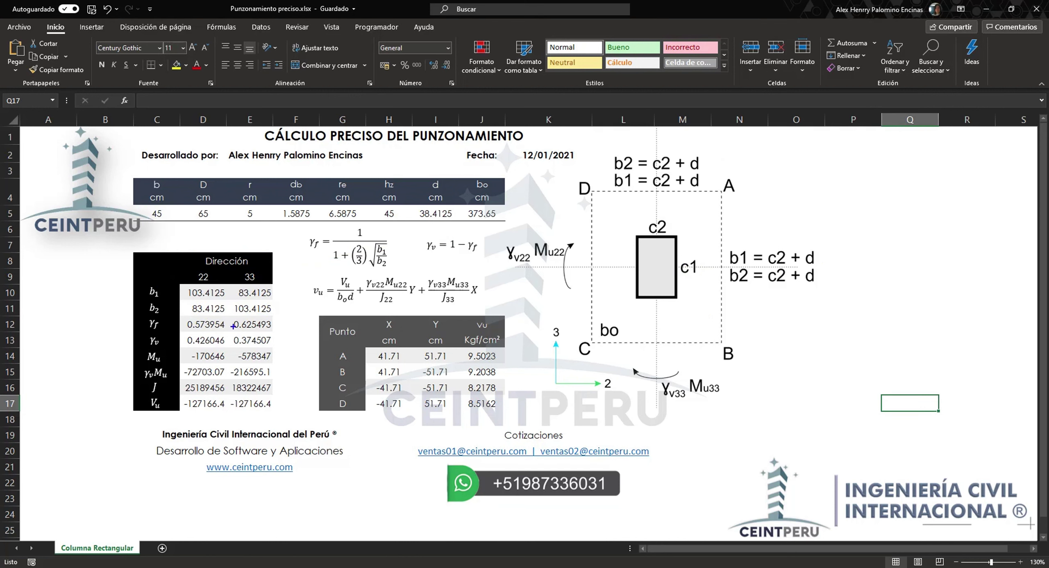
# Tick the γf formula, bracket the γv formula and the γv and Mu values for both directions, and clear the annotations.
pyautogui.moveTo(389, 239); pyautogui.dragTo(401, 228)
pyautogui.moveTo(425, 249); pyautogui.dragTo(476, 254)
pyautogui.moveTo(186, 343); pyautogui.dragTo(273, 342)
pyautogui.moveTo(184, 362); pyautogui.dragTo(274, 364)
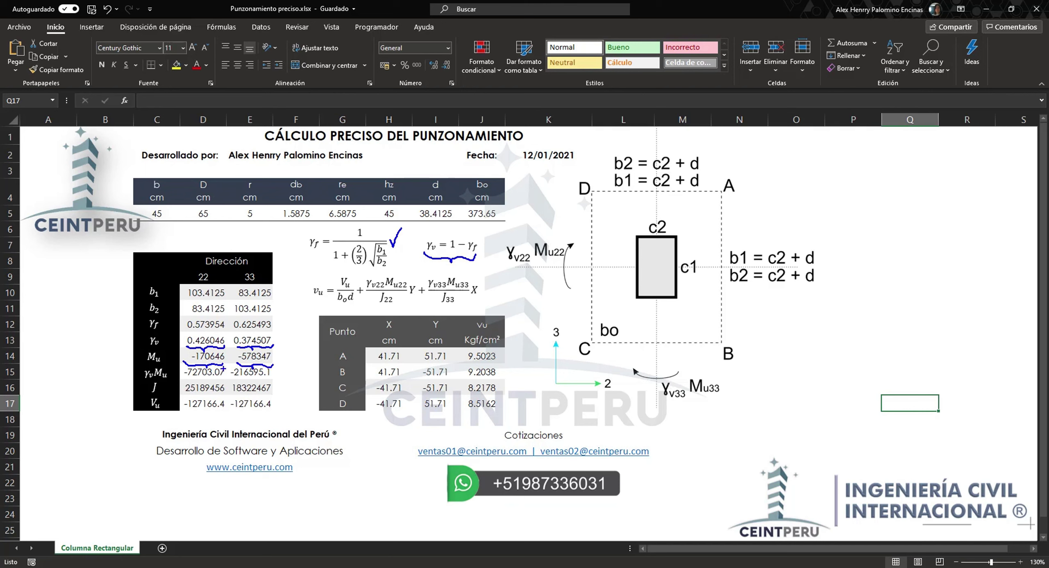
pyautogui.press('Escape')
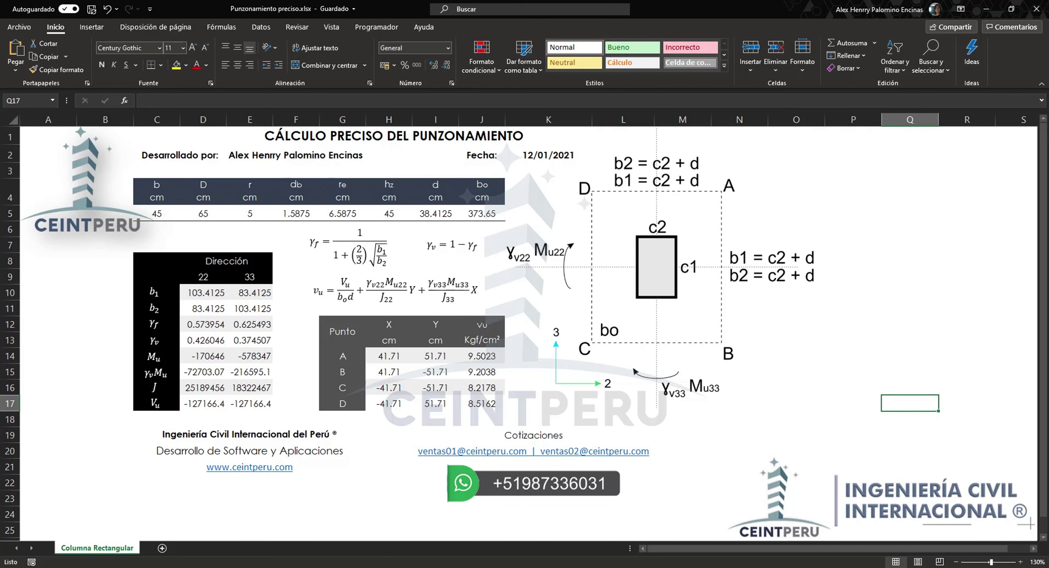
# Set the direction 22 Mu formula in cell D14 to =100*-1730.5, using the MX joint reaction from ETABS.
pyautogui.click(574, 567)
pyautogui.click(203, 356)
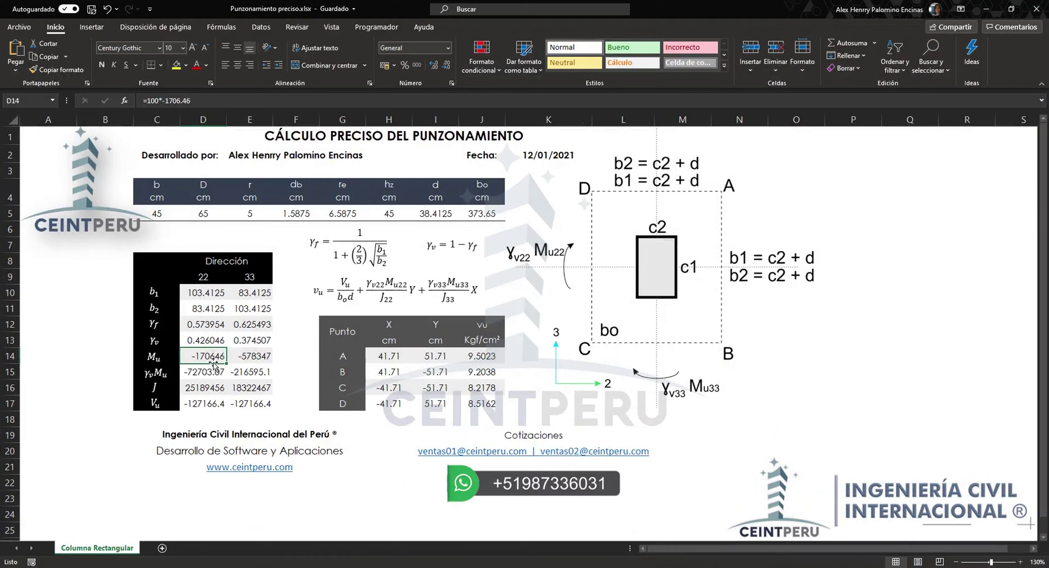
pyautogui.doubleClick(211, 356)
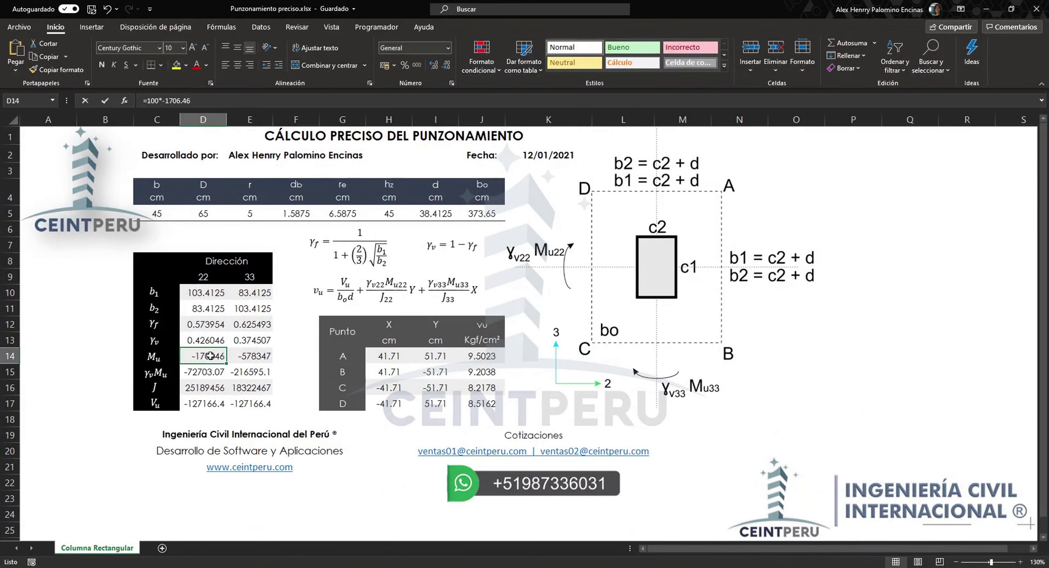
pyautogui.moveTo(210, 356); pyautogui.dragTo(242, 356)
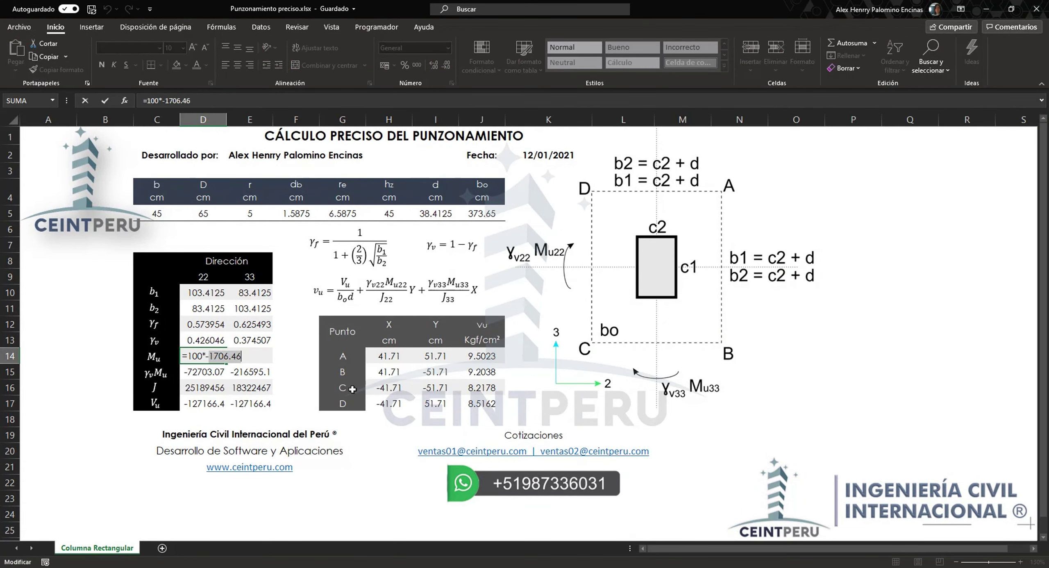
pyautogui.write('1730.5')
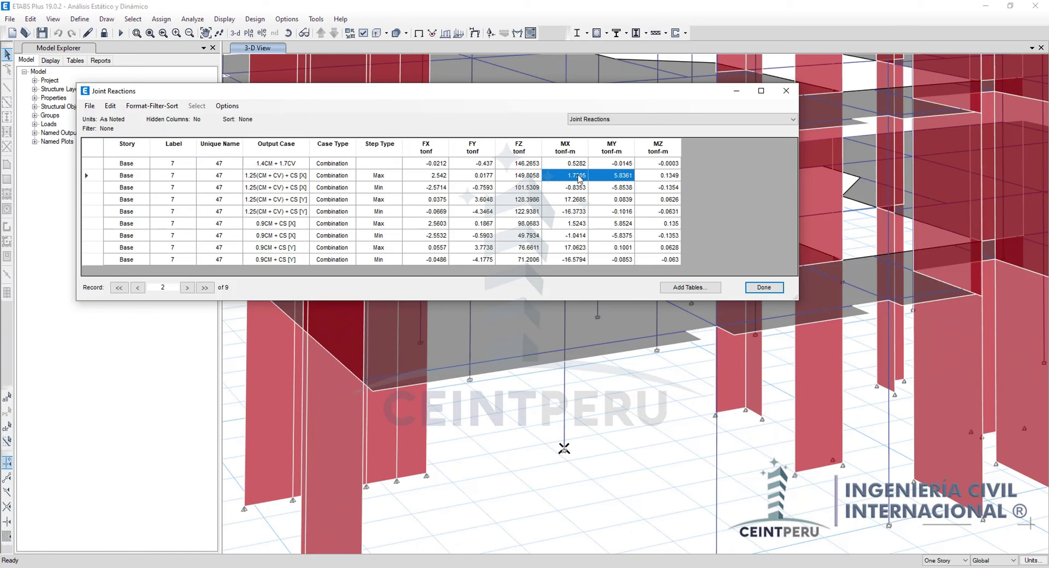
pyautogui.hotkey('alt', 'Tab')
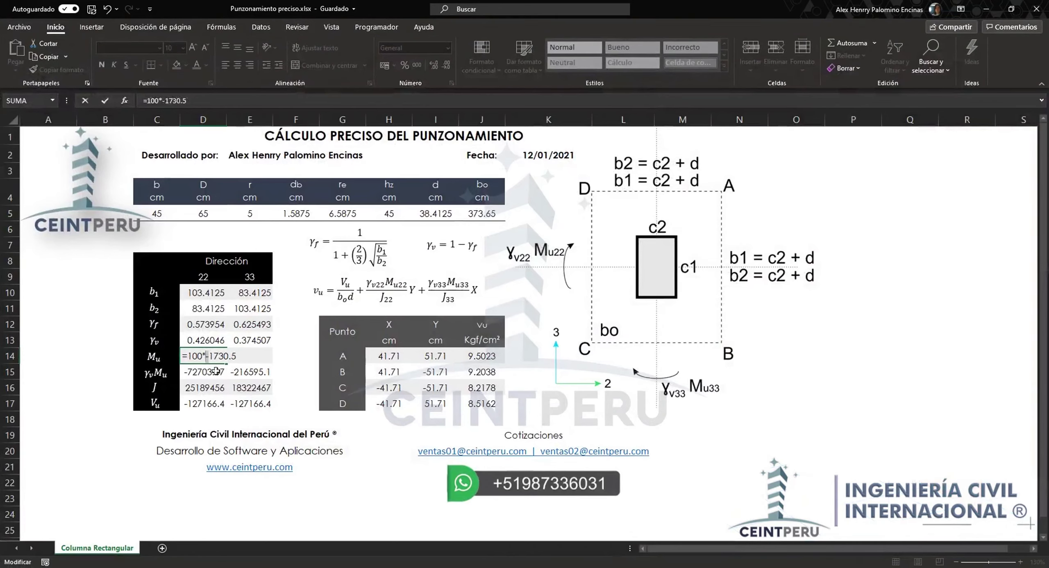
pyautogui.press('Return')
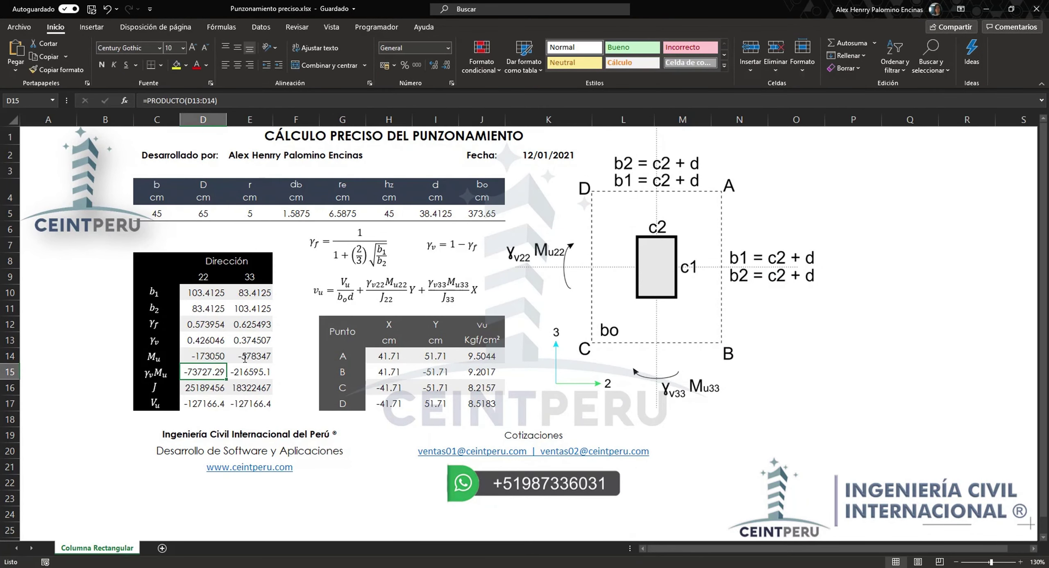
# Look up the matching MY joint reaction in ETABS and set the direction 33 Mu formula in cell E14 to =100*-5836.1.
pyautogui.press('Right')
pyautogui.press('Up')
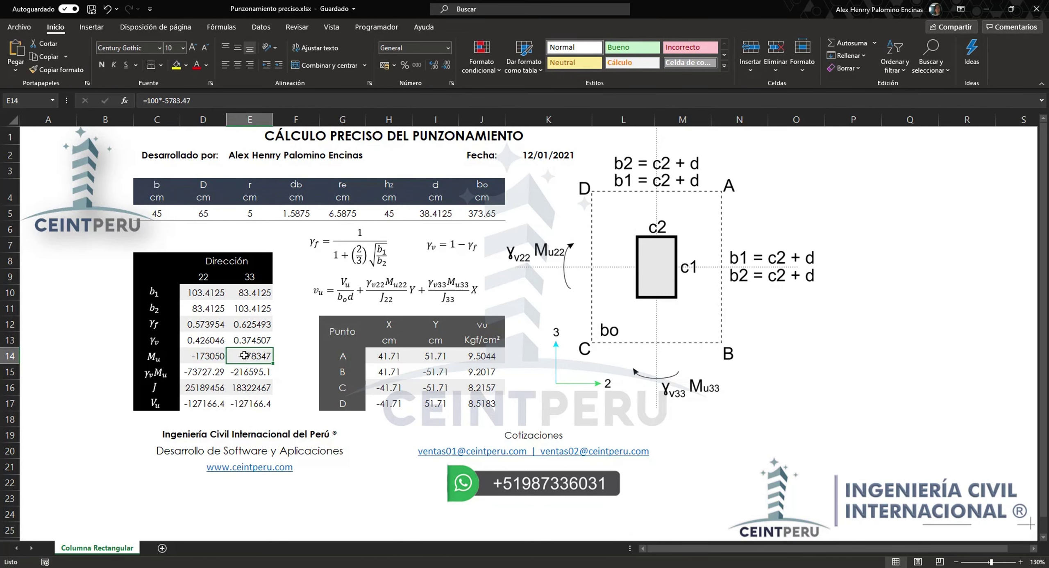
pyautogui.hotkey('alt', 'Tab')
pyautogui.click(632, 176)
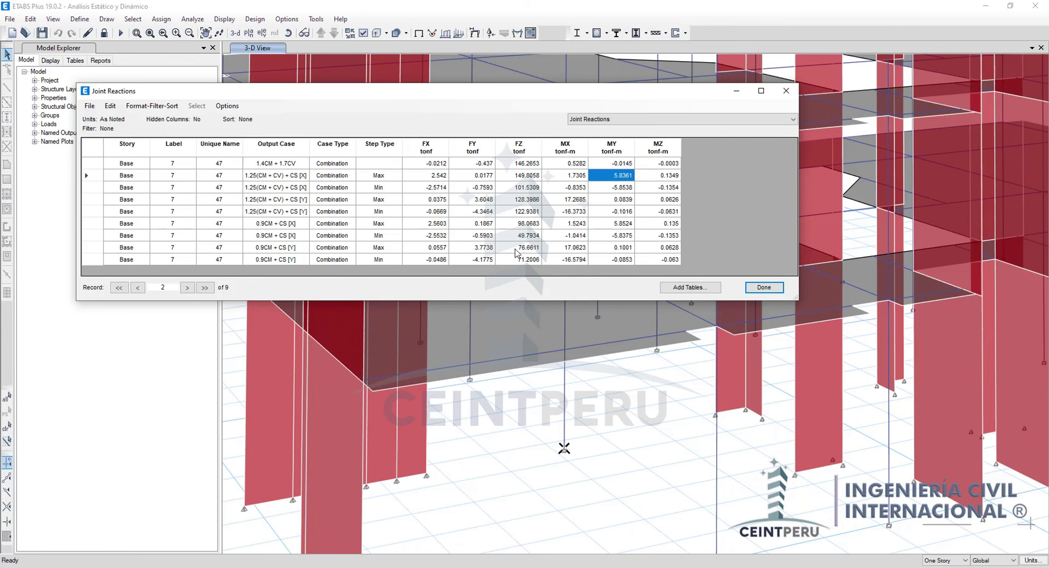
pyautogui.hotkey('alt', 'Tab')
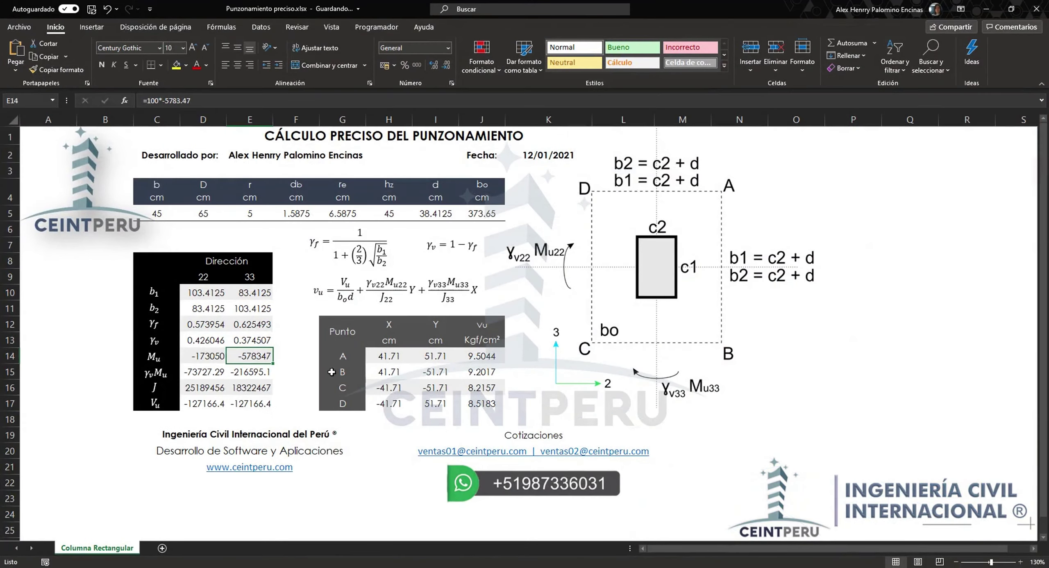
pyautogui.doubleClick(253, 357)
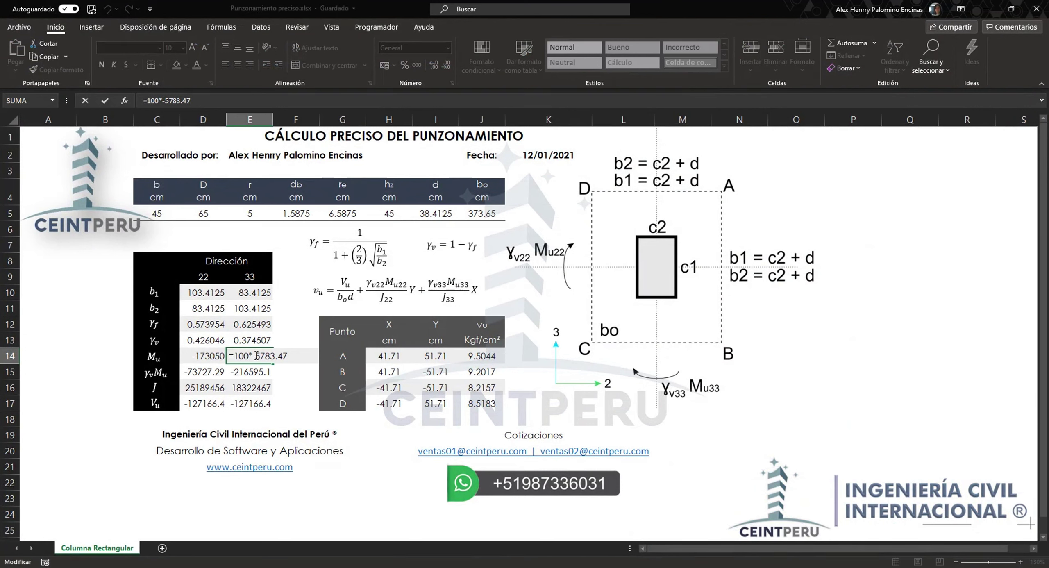
pyautogui.moveTo(253, 357); pyautogui.dragTo(287, 357)
pyautogui.write('5836.1')
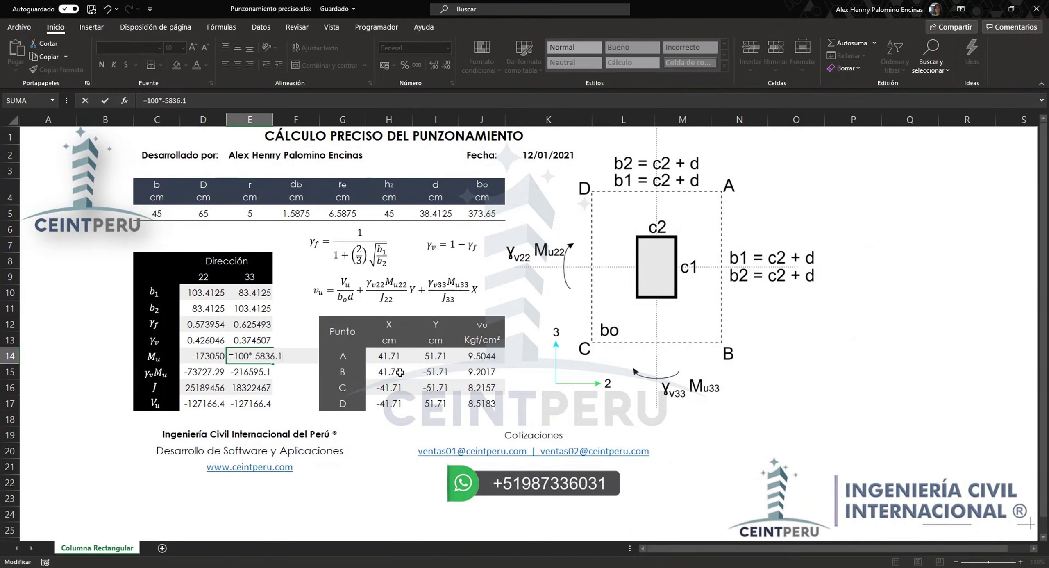
pyautogui.press('Return')
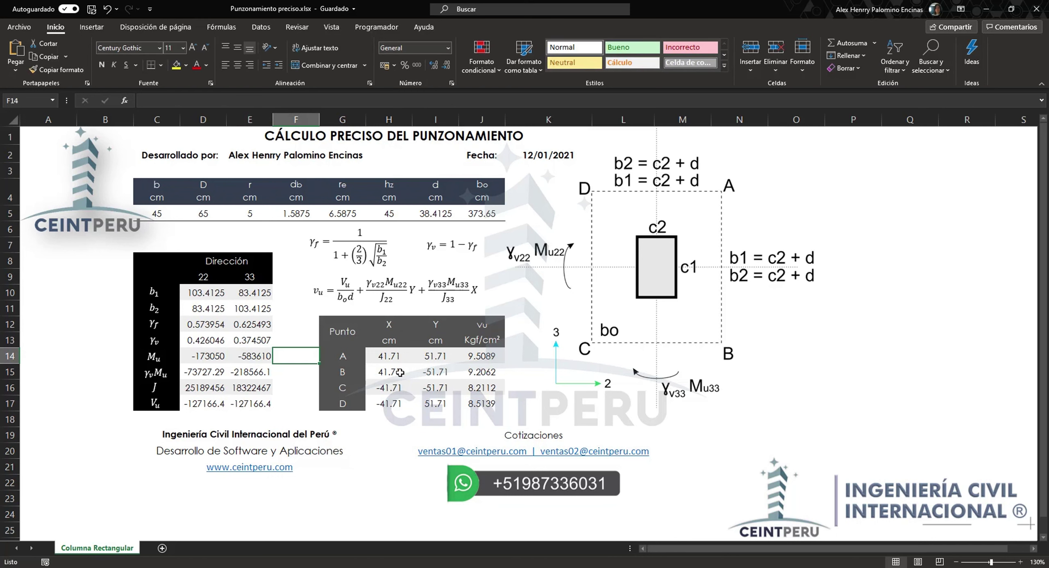
# Compare the updated Mu entries for directions 22 and 33.
pyautogui.click(215, 355)
pyautogui.click(237, 356)
pyautogui.click(217, 356)
pyautogui.click(244, 356)
pyautogui.click(215, 355)
pyautogui.click(238, 357)
pyautogui.click(210, 357)
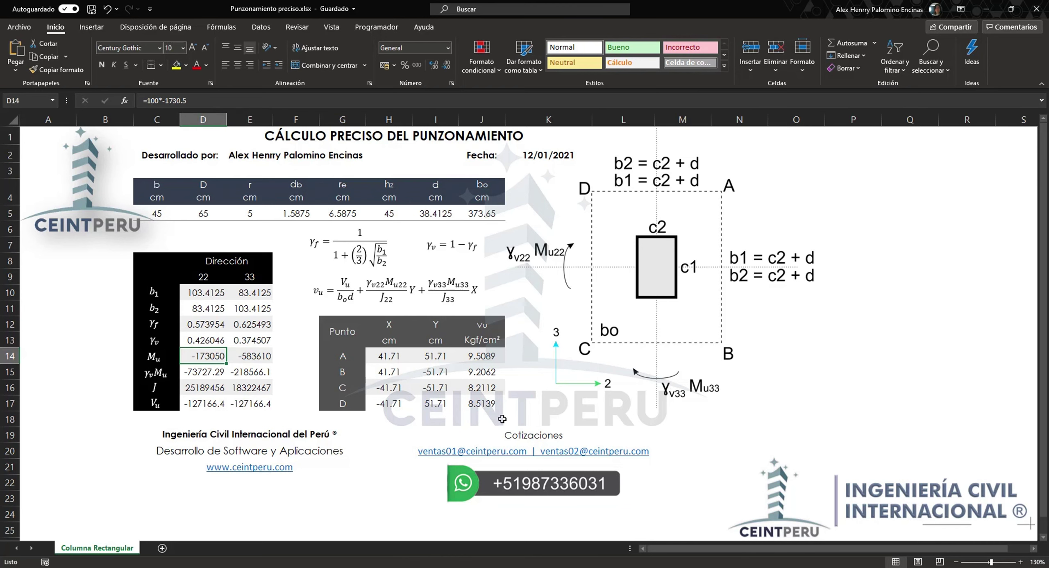
# Switch to the ACI 318-19 PDF, box equation 8.4.4.2.2, its γv term and γvMsc in clause 8.4.4.2.3, and clear the boxes.
pyautogui.hotkey('alt', 'Tab')
pyautogui.moveTo(384, 155); pyautogui.dragTo(375, 237)
pyautogui.scroll(-20, 386, 164)
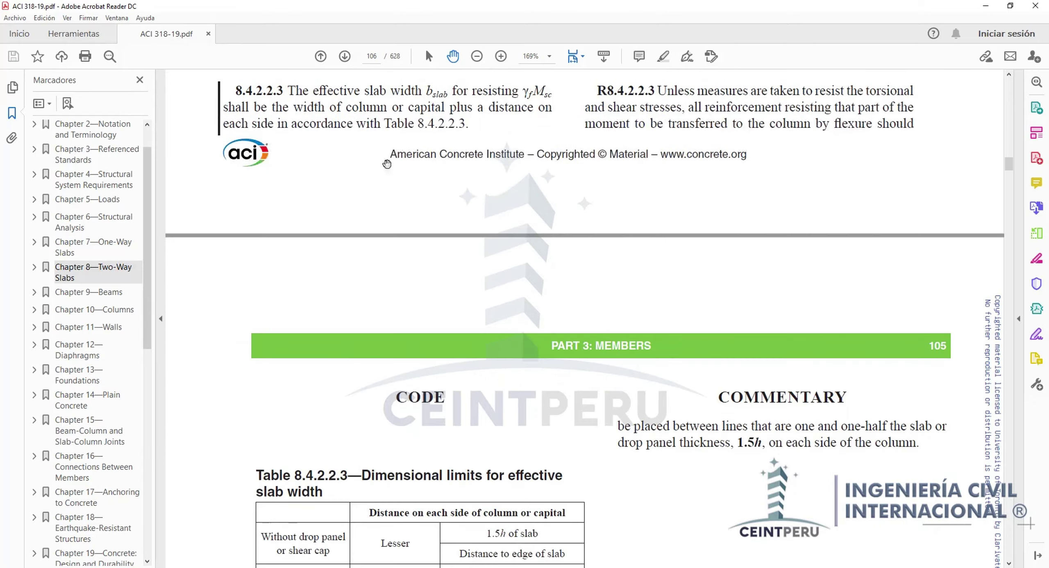
pyautogui.scroll(-20, 430, 216)
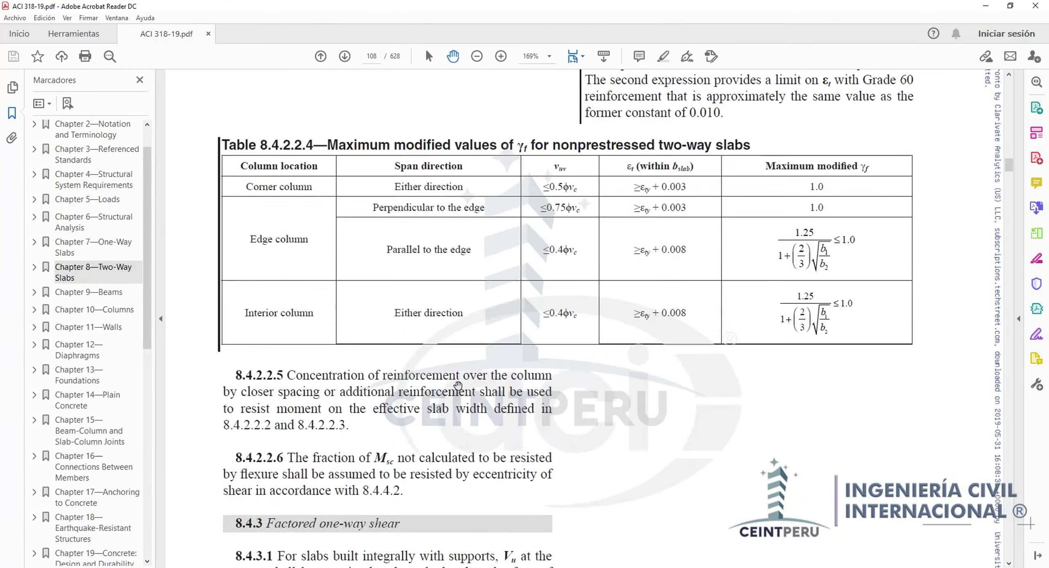
pyautogui.scroll(-15, 475, 283)
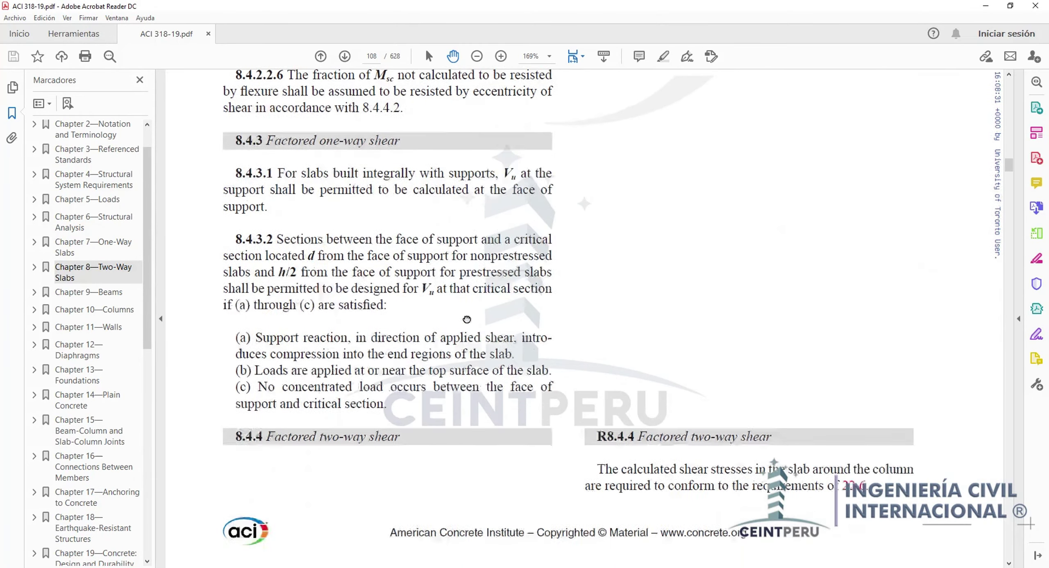
pyautogui.scroll(-10, 500, 359)
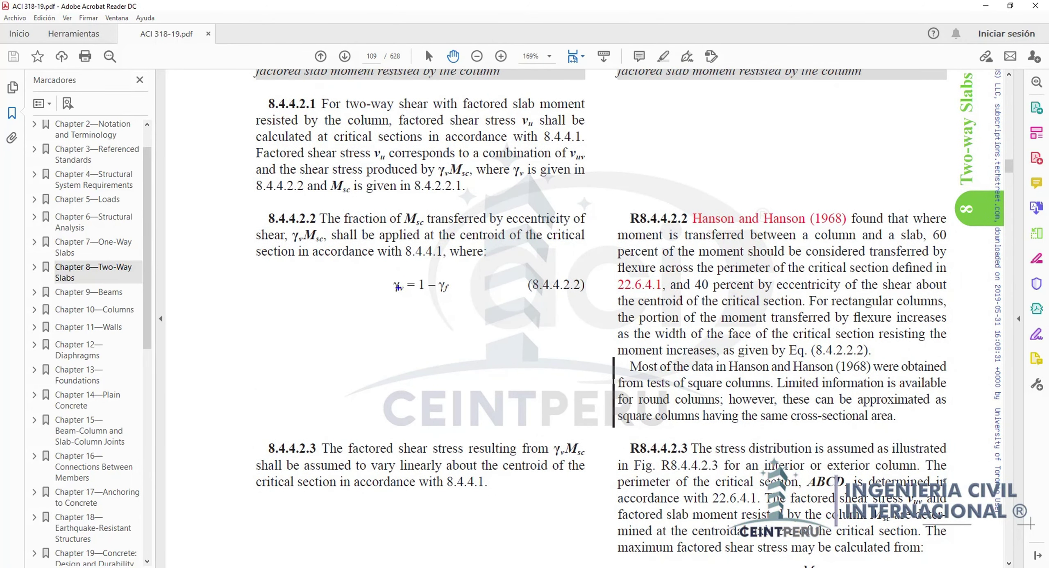
pyautogui.moveTo(382, 269); pyautogui.dragTo(593, 296)
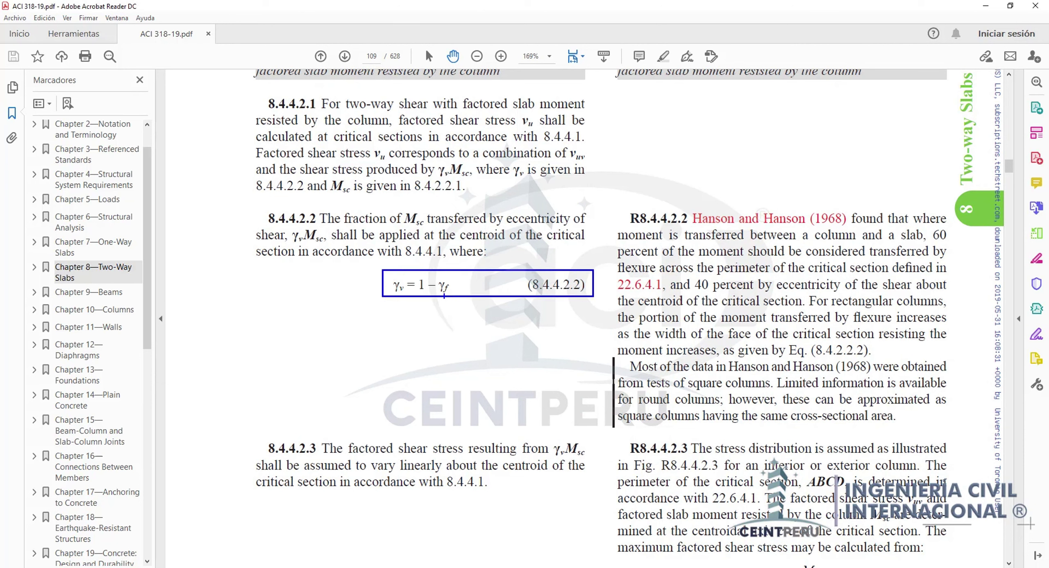
pyautogui.moveTo(550, 433); pyautogui.dragTo(593, 460)
pyautogui.moveTo(391, 275); pyautogui.dragTo(408, 298)
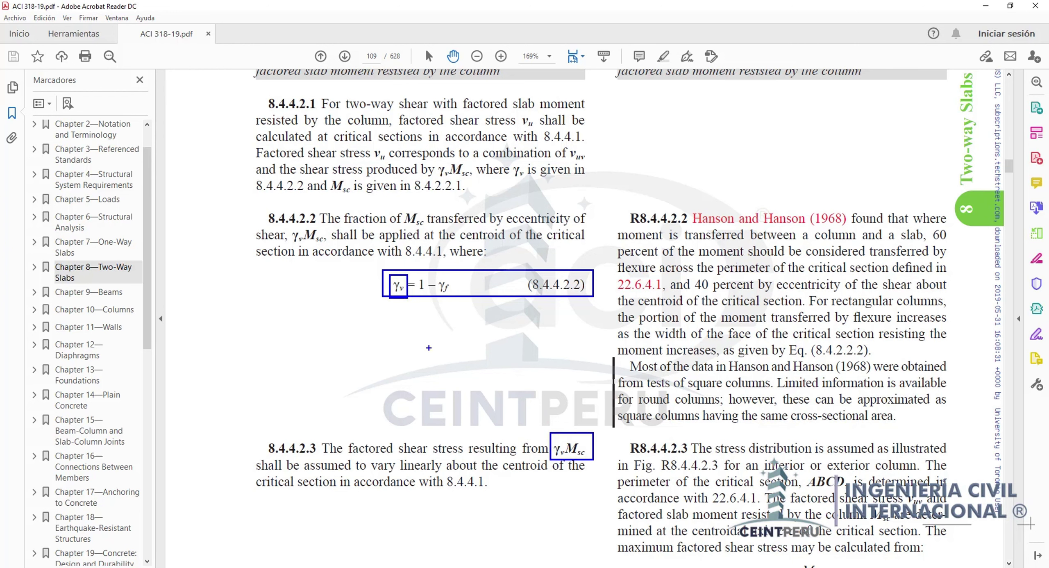
pyautogui.moveTo(565, 433); pyautogui.dragTo(590, 459)
pyautogui.press('Escape')
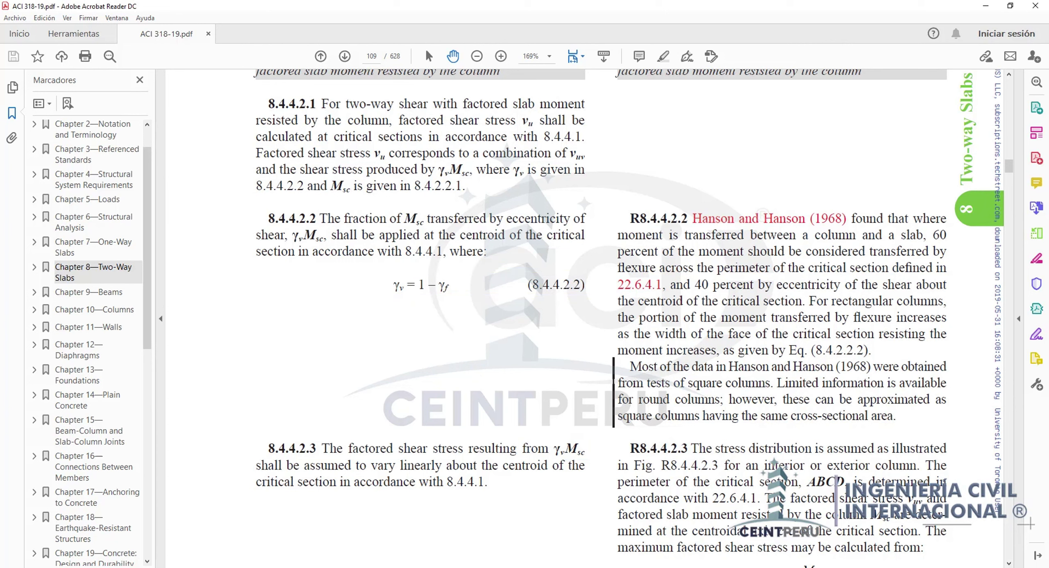
# Return to the Excel sheet and inspect the γvMu product formulas for directions 22 and 33 without changing them.
pyautogui.hotkey('alt', 'Tab')
pyautogui.click(196, 371)
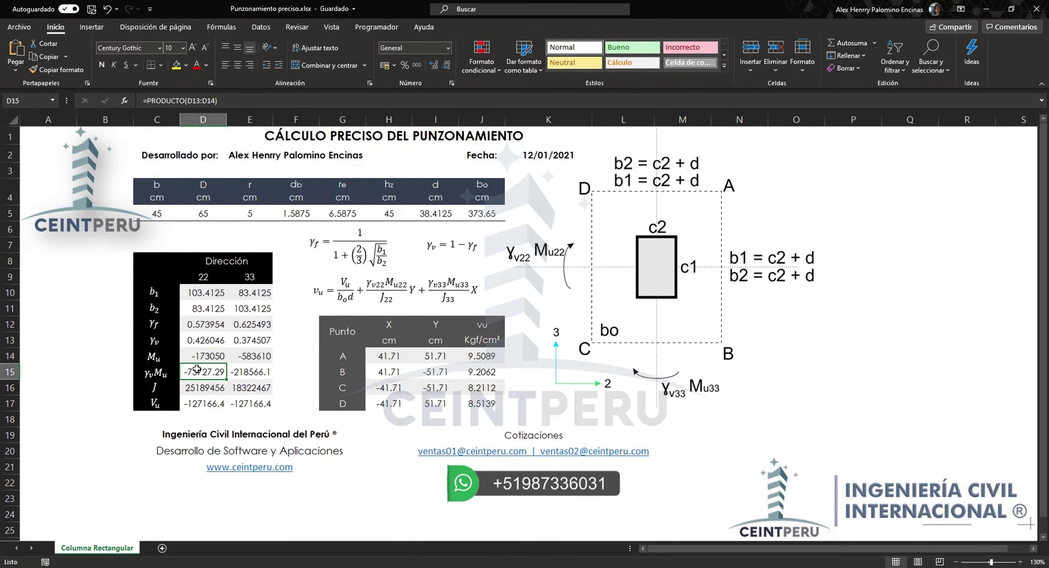
pyautogui.doubleClick(199, 370)
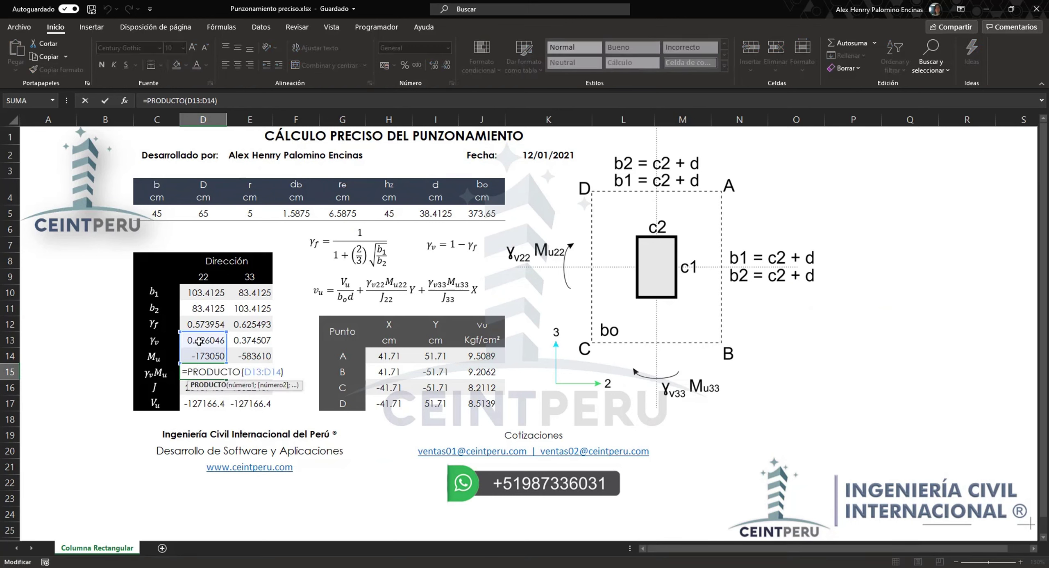
pyautogui.press('Escape')
pyautogui.doubleClick(252, 373)
pyautogui.press('Escape')
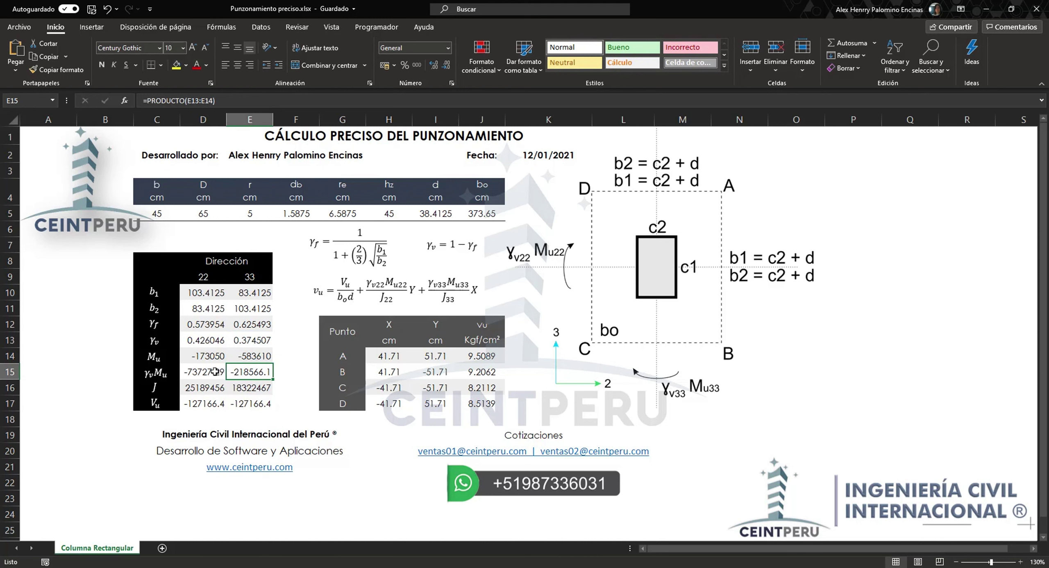
pyautogui.click(217, 372)
pyautogui.click(291, 378)
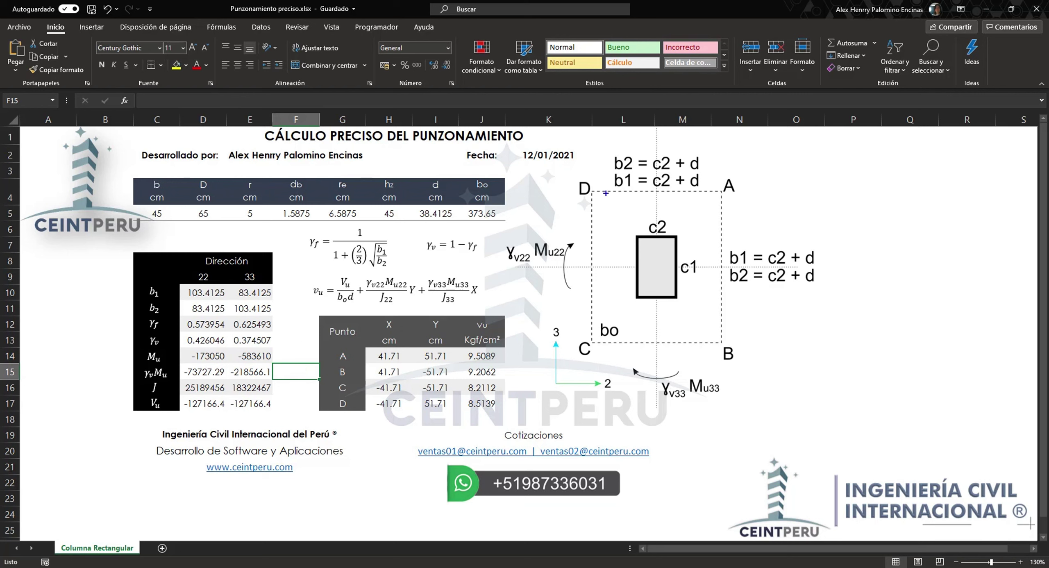
# Outline the critical perimeter ABCD, circle directions 22 and 33, draw a rotation mark around axis 2, and clear the annotations.
pyautogui.moveTo(596, 193)
pyautogui.mouseDown()
pyautogui.moveTo(717, 194)
pyautogui.moveTo(720, 339)
pyautogui.moveTo(594, 338)
pyautogui.moveTo(593, 196)
pyautogui.mouseUp()
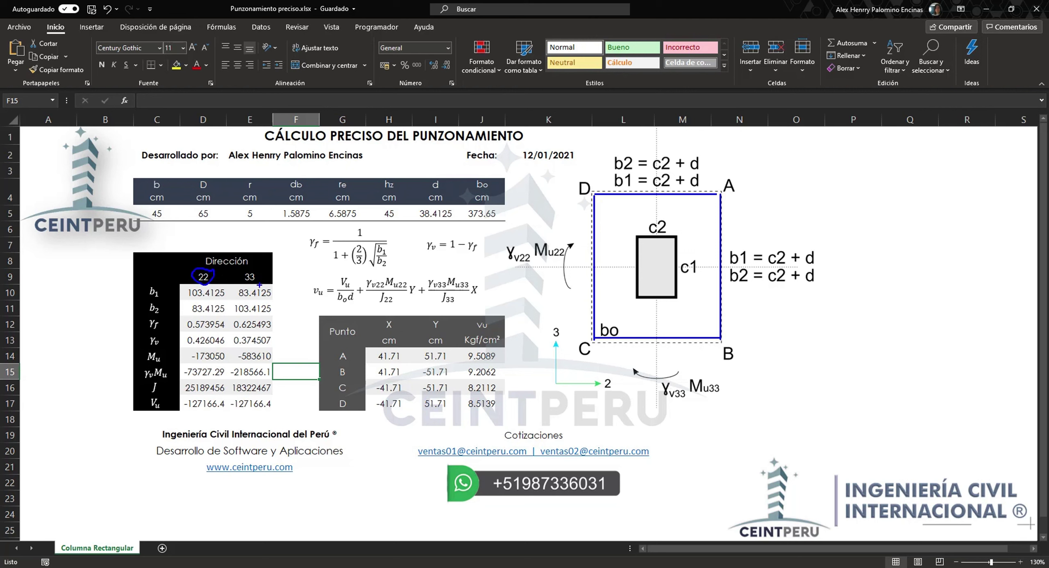
pyautogui.moveTo(263, 269); pyautogui.dragTo(245, 284)
pyautogui.moveTo(577, 376); pyautogui.dragTo(570, 390)
pyautogui.press('e')
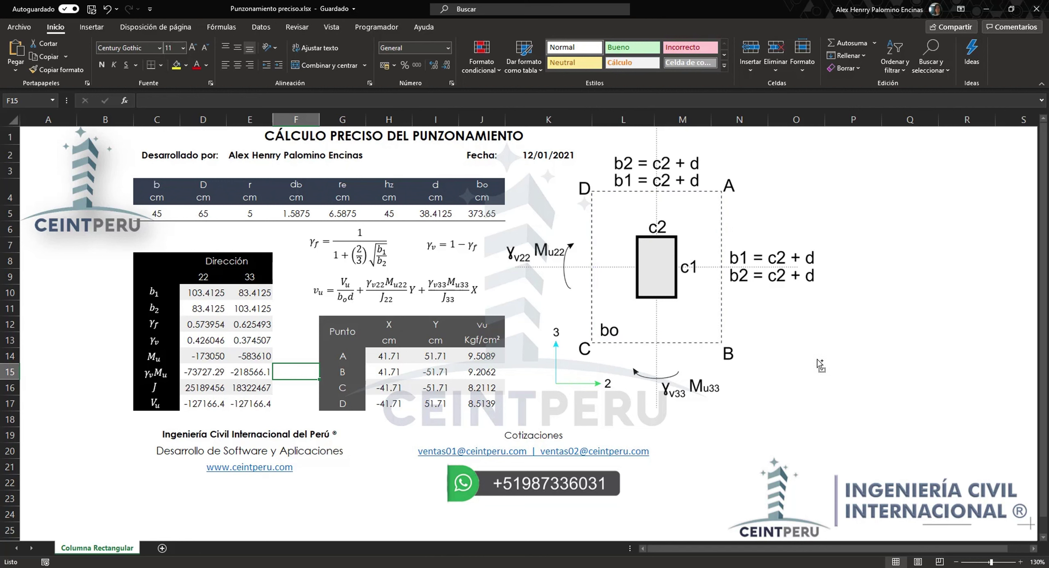
# Sketch the critical section as an open isometric box beside the column diagram, with inner bottom edges and a dashed axis labelled 2.
pyautogui.moveTo(791, 384)
pyautogui.mouseDown()
pyautogui.moveTo(881, 336)
pyautogui.moveTo(924, 371)
pyautogui.moveTo(834, 423)
pyautogui.mouseUp()
pyautogui.moveTo(792, 385); pyautogui.dragTo(833, 424)
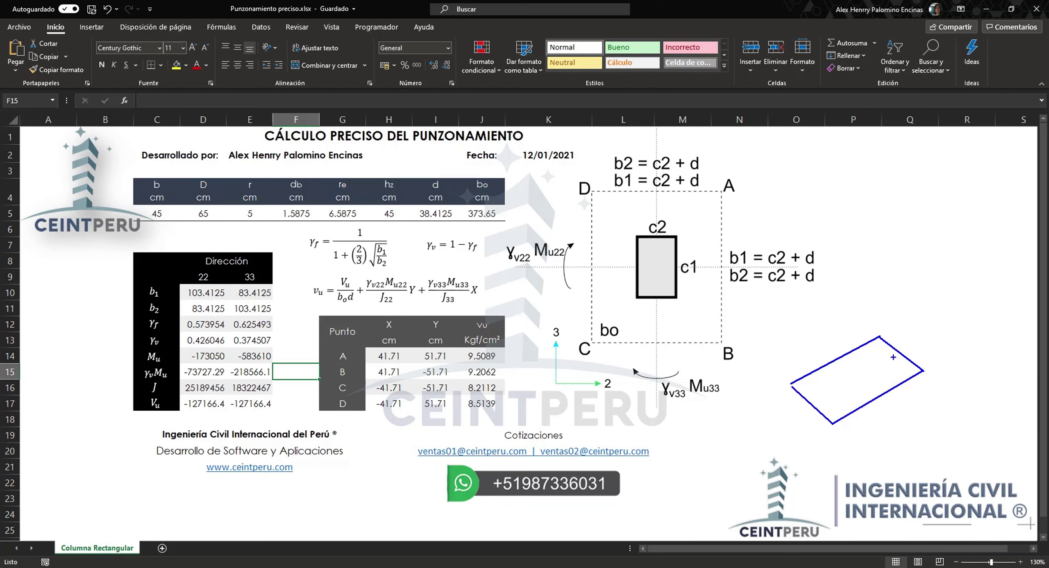
pyautogui.moveTo(825, 400); pyautogui.dragTo(830, 397)
pyautogui.moveTo(844, 389); pyautogui.dragTo(853, 383)
pyautogui.moveTo(872, 372); pyautogui.dragTo(880, 367)
pyautogui.moveTo(896, 356); pyautogui.dragTo(920, 344)
pyautogui.moveTo(944, 329)
pyautogui.mouseDown()
pyautogui.moveTo(988, 308)
pyautogui.moveTo(1000, 314)
pyautogui.mouseUp()
pyautogui.moveTo(881, 338)
pyautogui.mouseDown()
pyautogui.moveTo(881, 368)
pyautogui.moveTo(923, 408)
pyautogui.mouseUp()
pyautogui.moveTo(834, 425); pyautogui.dragTo(833, 450)
pyautogui.moveTo(789, 386)
pyautogui.mouseDown()
pyautogui.moveTo(790, 420)
pyautogui.moveTo(831, 455)
pyautogui.moveTo(923, 405)
pyautogui.mouseUp()
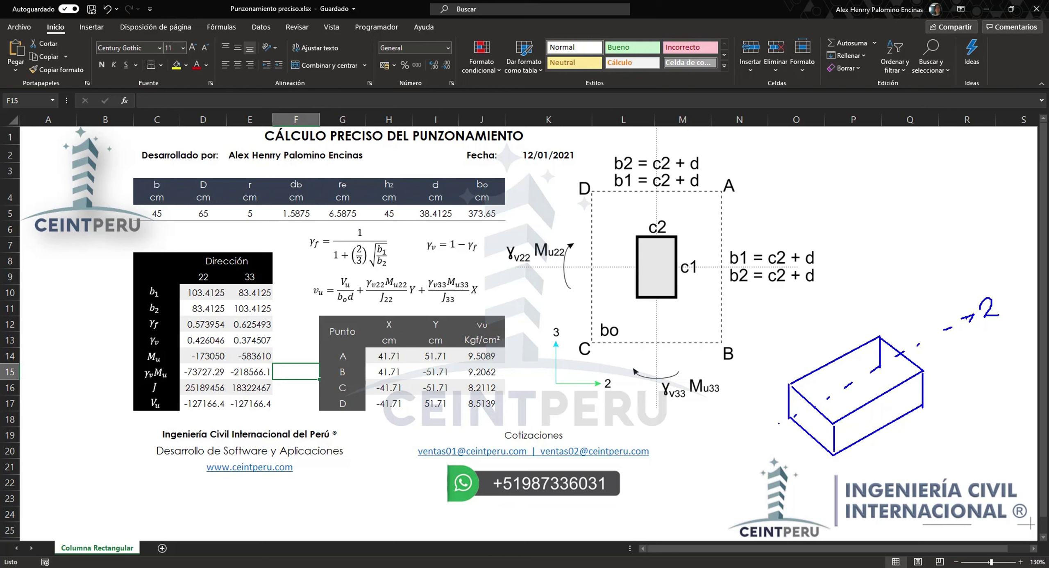
pyautogui.moveTo(881, 368); pyautogui.dragTo(816, 407)
pyautogui.moveTo(882, 368); pyautogui.dragTo(902, 384)
# Draw in green a rotation arrow around axis 2, a downward and an upward arrow on the box, and hatching on both end faces.
pyautogui.moveTo(933, 319); pyautogui.dragTo(950, 344)
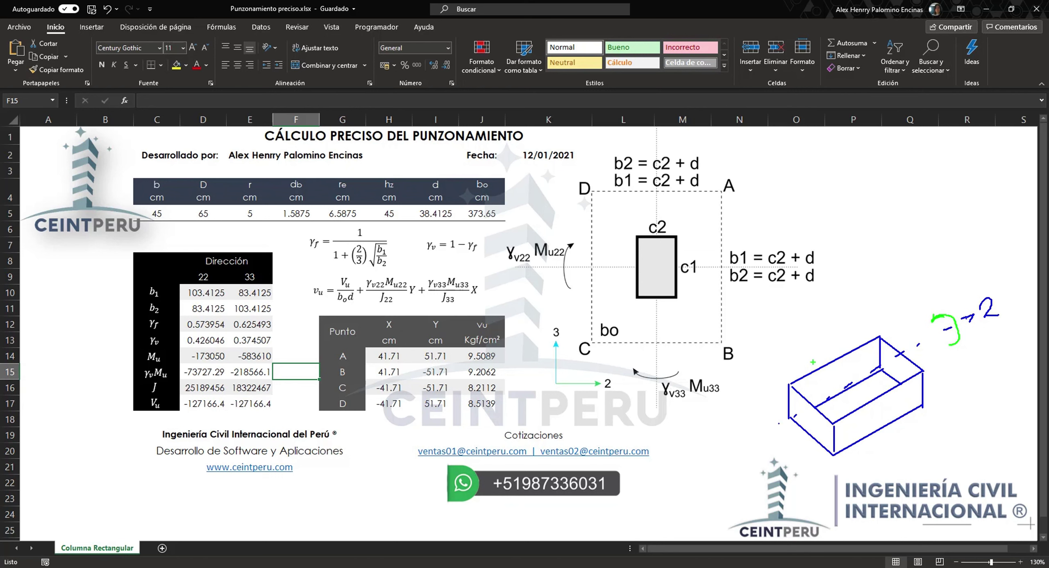
pyautogui.moveTo(816, 355)
pyautogui.mouseDown()
pyautogui.moveTo(818, 381)
pyautogui.moveTo(821, 372)
pyautogui.mouseUp()
pyautogui.moveTo(889, 399); pyautogui.dragTo(885, 436)
pyautogui.moveTo(883, 399); pyautogui.dragTo(889, 387)
pyautogui.moveTo(889, 387); pyautogui.dragTo(894, 401)
pyautogui.moveTo(887, 353); pyautogui.dragTo(918, 370)
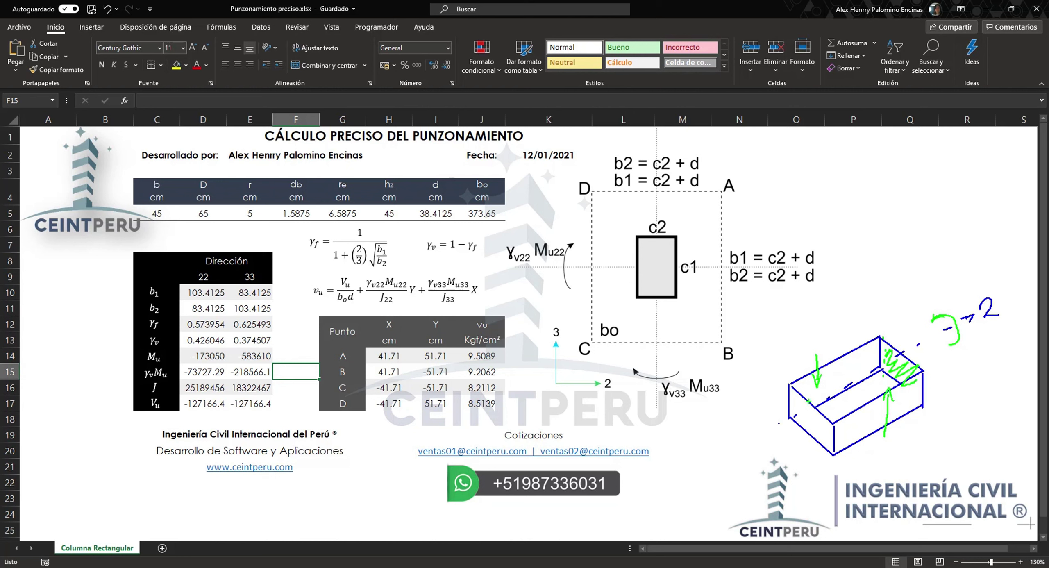
pyautogui.moveTo(799, 391)
pyautogui.mouseDown()
pyautogui.moveTo(797, 408)
pyautogui.moveTo(831, 443)
pyautogui.mouseUp()
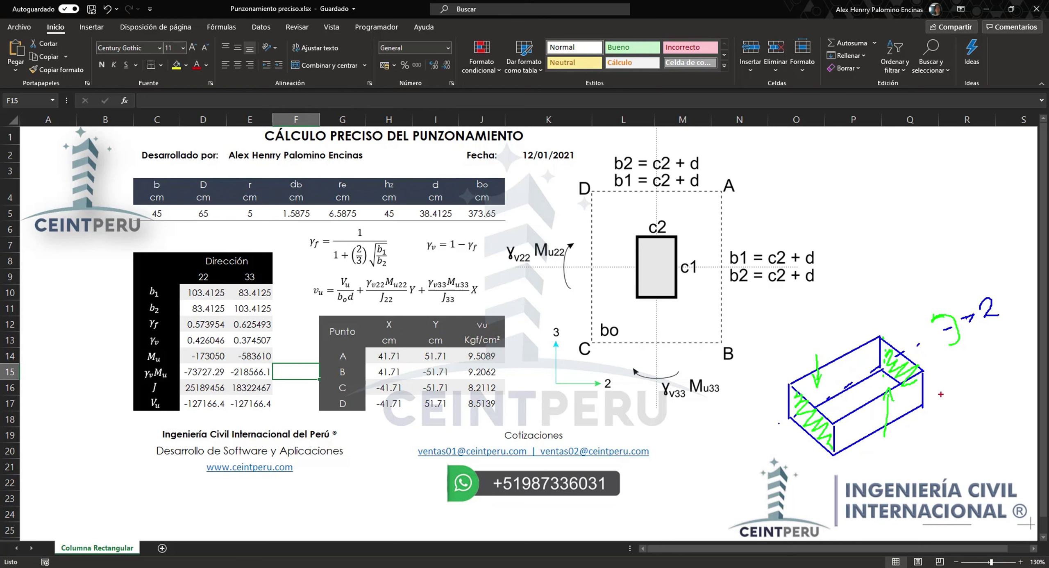
# Mark the box depth as d in red and add red hatching to both end faces.
pyautogui.moveTo(931, 371)
pyautogui.mouseDown()
pyautogui.moveTo(933, 409)
pyautogui.moveTo(951, 399)
pyautogui.mouseUp()
pyautogui.moveTo(880, 353); pyautogui.dragTo(915, 378)
pyautogui.moveTo(794, 393); pyautogui.dragTo(809, 411)
pyautogui.moveTo(796, 417); pyautogui.dragTo(815, 422)
pyautogui.moveTo(803, 421); pyautogui.dragTo(821, 423)
pyautogui.moveTo(809, 422); pyautogui.dragTo(830, 435)
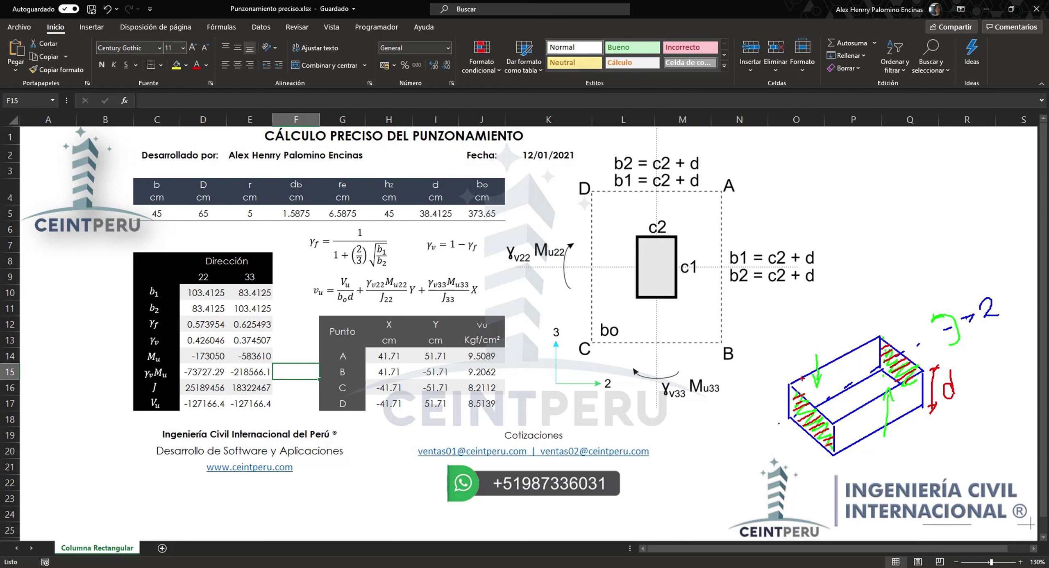
# Hatch the rear long face of the box in red, mark its centre, annotate the plan near corner D, and clear everything.
pyautogui.moveTo(804, 377)
pyautogui.mouseDown()
pyautogui.moveTo(810, 393)
pyautogui.moveTo(839, 389)
pyautogui.mouseUp()
pyautogui.moveTo(852, 354)
pyautogui.mouseDown()
pyautogui.moveTo(849, 378)
pyautogui.moveTo(859, 376)
pyautogui.mouseUp()
pyautogui.moveTo(874, 341); pyautogui.dragTo(872, 369)
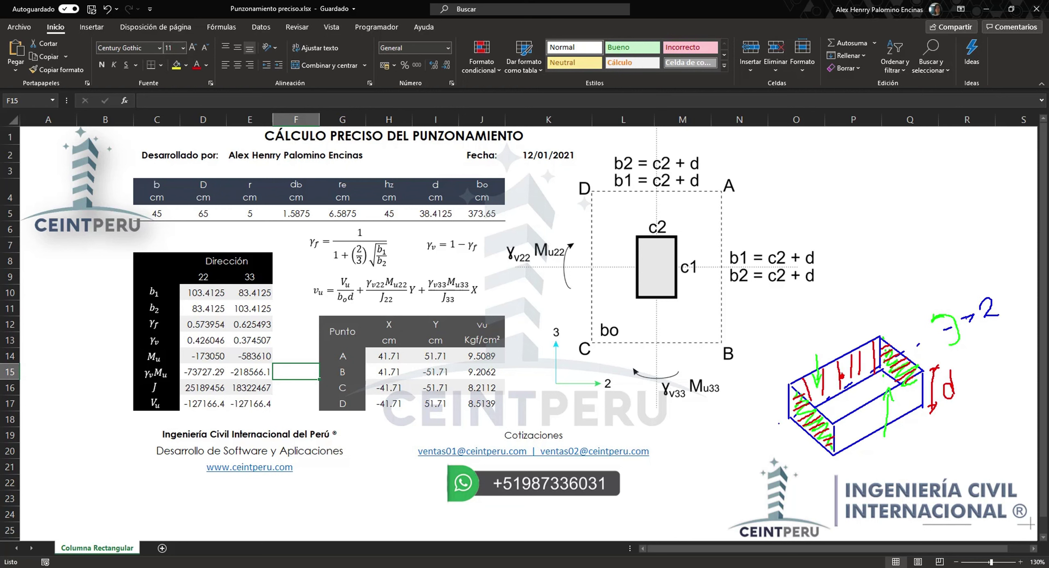
pyautogui.moveTo(837, 383); pyautogui.dragTo(851, 386)
pyautogui.moveTo(617, 195)
pyautogui.mouseDown()
pyautogui.moveTo(629, 190)
pyautogui.moveTo(620, 261)
pyautogui.mouseUp()
pyautogui.press('Escape')
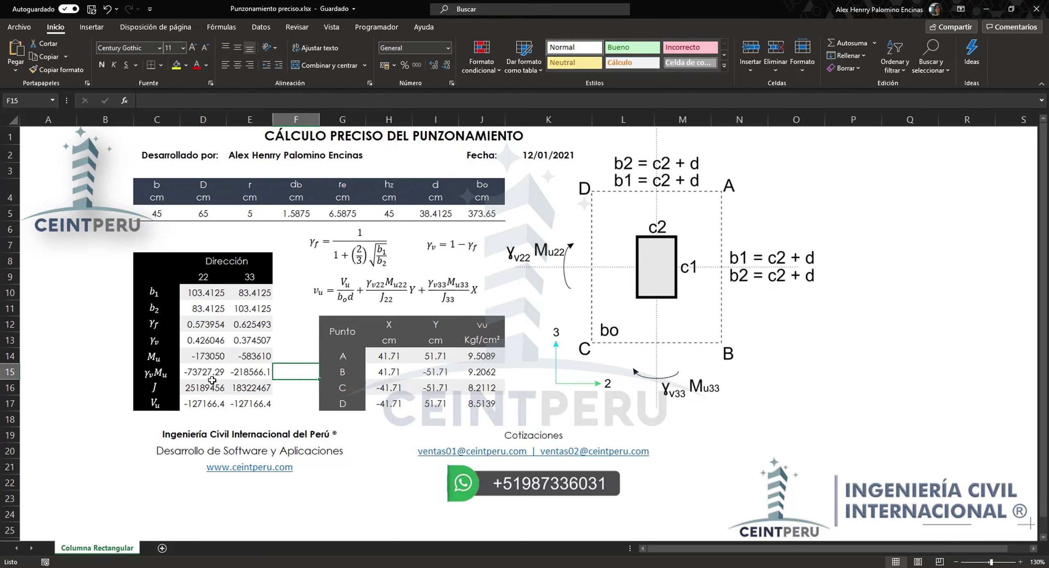
# Tick the J values, bracket the Vu values for both directions, and hatch the column rectangle in blue.
pyautogui.moveTo(225, 381); pyautogui.dragTo(286, 370)
pyautogui.moveTo(179, 411); pyautogui.dragTo(282, 409)
pyautogui.moveTo(146, 404); pyautogui.dragTo(155, 406)
pyautogui.moveTo(641, 247); pyautogui.dragTo(669, 241)
pyautogui.moveTo(637, 276)
pyautogui.mouseDown()
pyautogui.moveTo(673, 251)
pyautogui.moveTo(674, 261)
pyautogui.mouseUp()
pyautogui.moveTo(645, 301)
pyautogui.mouseDown()
pyautogui.moveTo(674, 277)
pyautogui.moveTo(670, 266)
pyautogui.mouseUp()
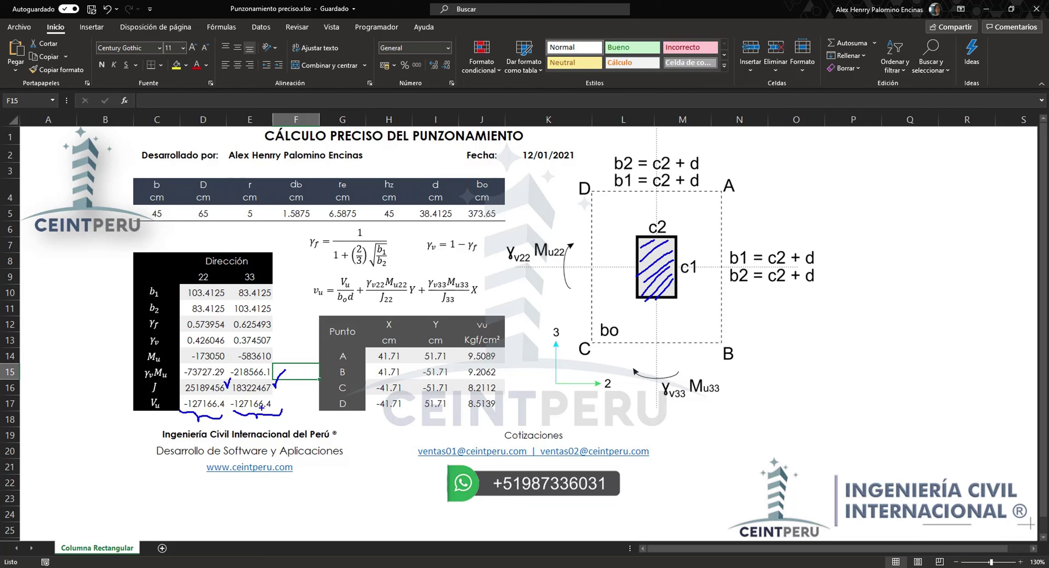
# Clear the drawn annotations and switch to ETABS to highlight FZ in the 1.25(CM + CV) + CS [X] Max row.
pyautogui.press('Escape')
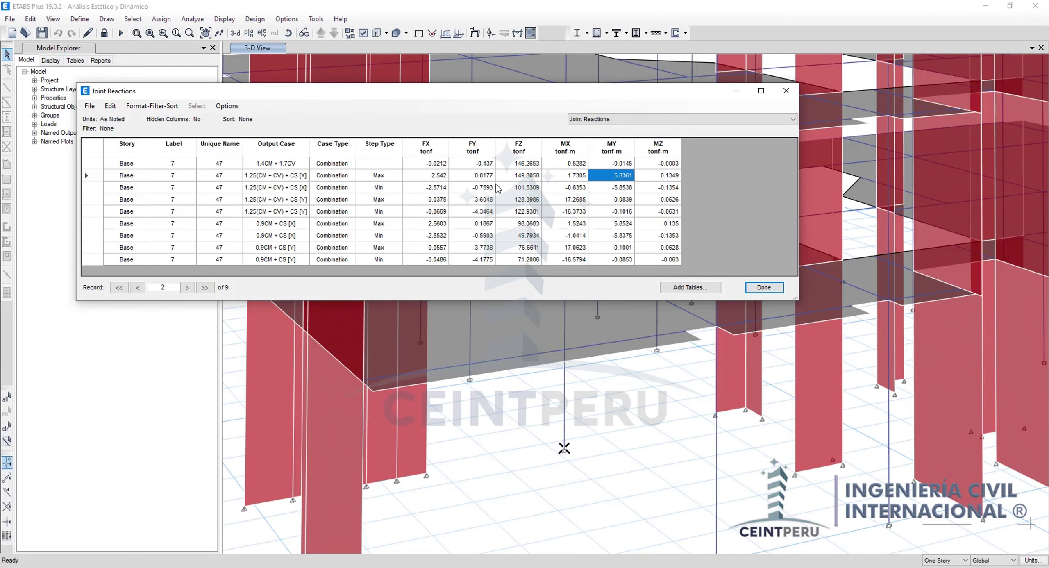
pyautogui.click(525, 188)
pyautogui.click(527, 176)
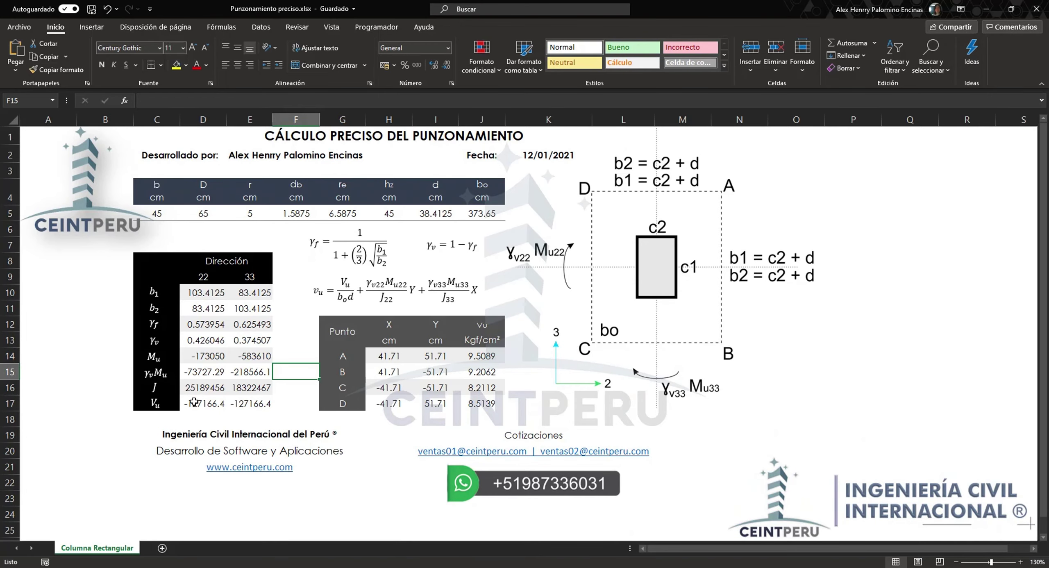
# Switch to Excel and compare the Vu cells for directions 22 and 33.
pyautogui.click(193, 402)
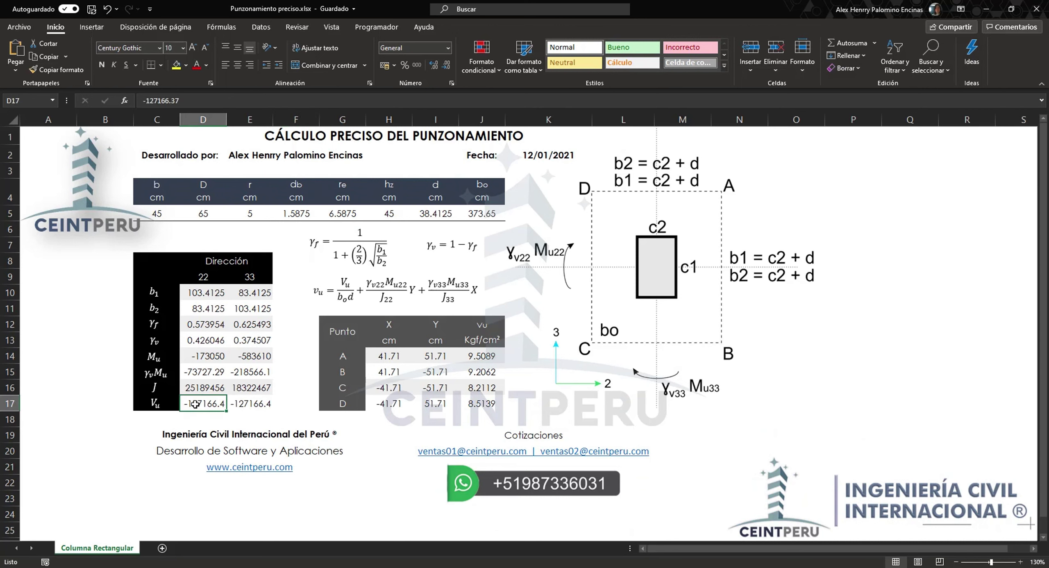
pyautogui.click(236, 403)
pyautogui.click(209, 404)
pyautogui.click(243, 404)
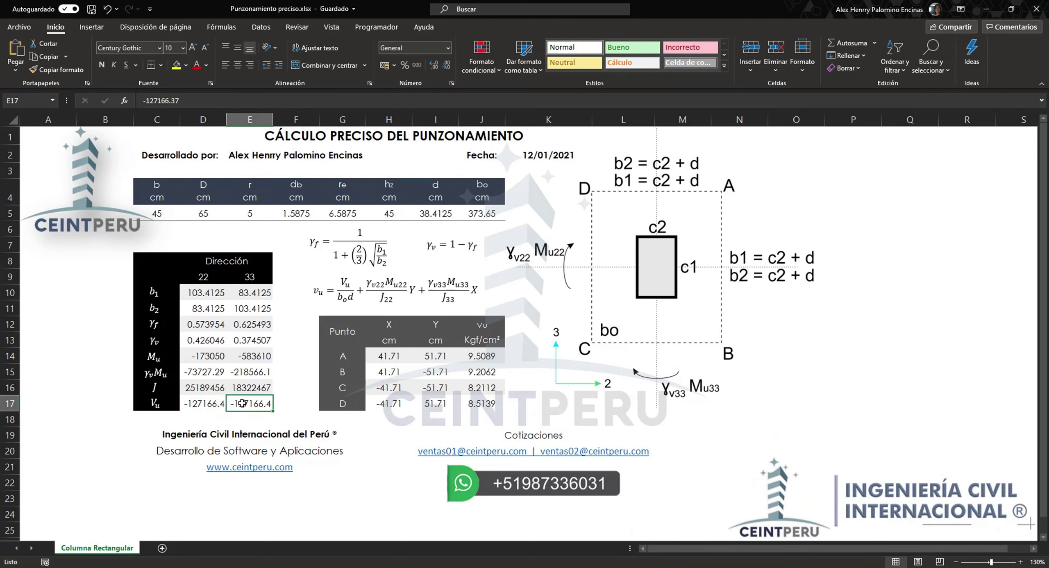
pyautogui.click(208, 404)
pyautogui.click(241, 403)
pyautogui.click(211, 403)
pyautogui.click(247, 404)
pyautogui.click(210, 403)
pyautogui.click(242, 403)
pyautogui.click(206, 404)
pyautogui.click(242, 403)
pyautogui.click(209, 403)
pyautogui.click(243, 404)
# Frame the vu equation with a blue rectangle and hatch the dashed critical section A-B-C-D in blue.
pyautogui.moveTo(303, 274); pyautogui.dragTo(485, 306)
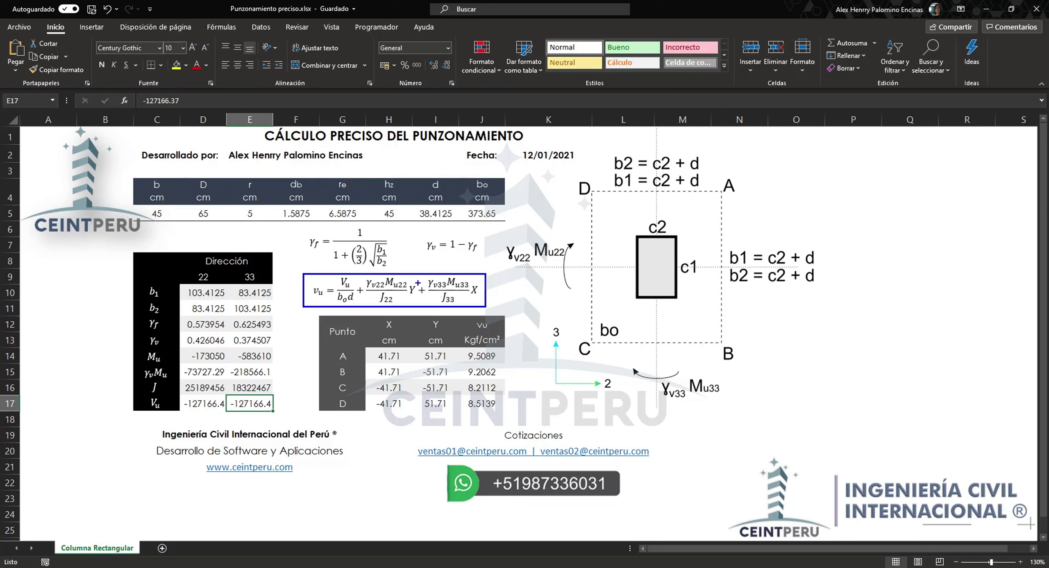
pyautogui.moveTo(594, 209); pyautogui.dragTo(651, 193)
pyautogui.moveTo(595, 243); pyautogui.dragTo(693, 180)
pyautogui.moveTo(592, 264); pyautogui.dragTo(713, 188)
pyautogui.moveTo(602, 284); pyautogui.dragTo(718, 215)
pyautogui.moveTo(603, 304); pyautogui.dragTo(711, 247)
pyautogui.moveTo(602, 334); pyautogui.dragTo(717, 266)
pyautogui.moveTo(627, 342); pyautogui.dragTo(718, 288)
pyautogui.moveTo(660, 342)
pyautogui.mouseDown()
pyautogui.moveTo(719, 305)
pyautogui.moveTo(697, 334)
pyautogui.moveTo(721, 315)
pyautogui.moveTo(722, 330)
pyautogui.mouseUp()
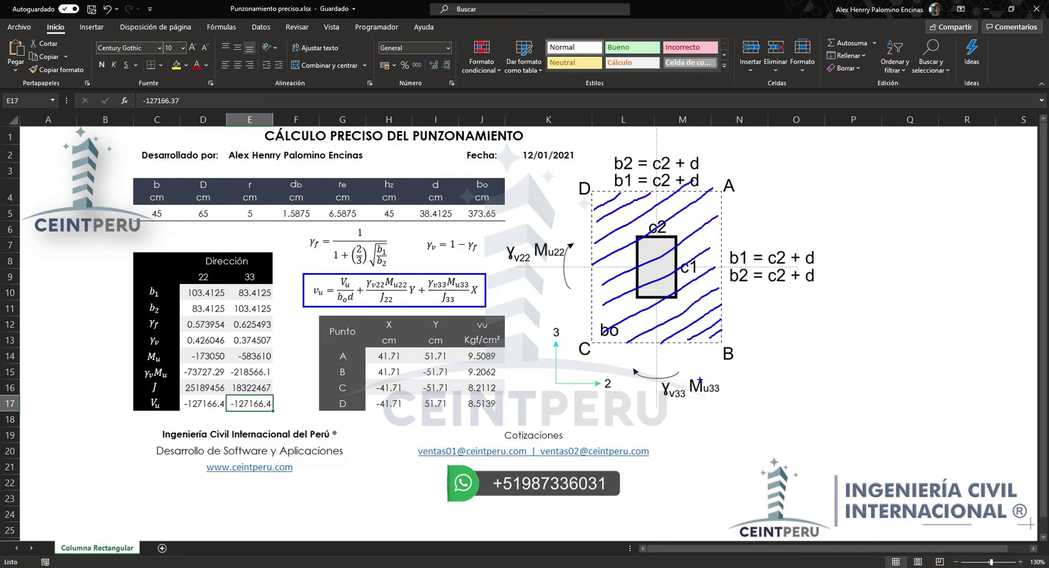
# Mark the four corners of the critical section and dimension the gap from column face to perimeter as d/2.
pyautogui.moveTo(721, 188); pyautogui.dragTo(718, 190)
pyautogui.moveTo(593, 192); pyautogui.dragTo(594, 196)
pyautogui.moveTo(591, 336); pyautogui.dragTo(589, 349)
pyautogui.moveTo(721, 341); pyautogui.dragTo(720, 344)
pyautogui.moveTo(681, 298); pyautogui.dragTo(700, 299)
pyautogui.moveTo(696, 293)
pyautogui.mouseDown()
pyautogui.moveTo(687, 307)
pyautogui.moveTo(693, 343)
pyautogui.mouseUp()
pyautogui.moveTo(692, 338); pyautogui.dragTo(686, 348)
pyautogui.moveTo(705, 303)
pyautogui.mouseDown()
pyautogui.moveTo(709, 343)
pyautogui.moveTo(728, 329)
pyautogui.mouseUp()
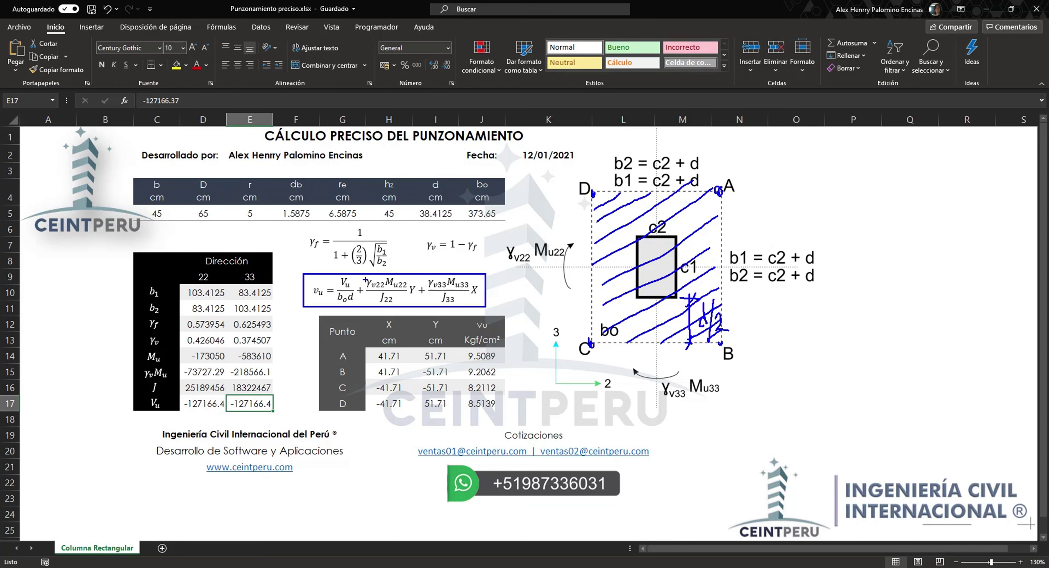
# Tick γvMu and both directions, mark the γv22Mu22, J22, Y and X terms in the vu equation, and clear all annotations.
pyautogui.moveTo(376, 271)
pyautogui.mouseDown()
pyautogui.moveTo(365, 278)
pyautogui.moveTo(381, 290)
pyautogui.moveTo(410, 288)
pyautogui.moveTo(381, 271)
pyautogui.mouseUp()
pyautogui.moveTo(173, 367); pyautogui.dragTo(194, 348)
pyautogui.moveTo(262, 276); pyautogui.dragTo(279, 263)
pyautogui.moveTo(374, 299)
pyautogui.mouseDown()
pyautogui.moveTo(404, 300)
pyautogui.moveTo(416, 281)
pyautogui.mouseUp()
pyautogui.moveTo(482, 282)
pyautogui.mouseDown()
pyautogui.moveTo(471, 284)
pyautogui.moveTo(484, 292)
pyautogui.moveTo(479, 282)
pyautogui.mouseUp()
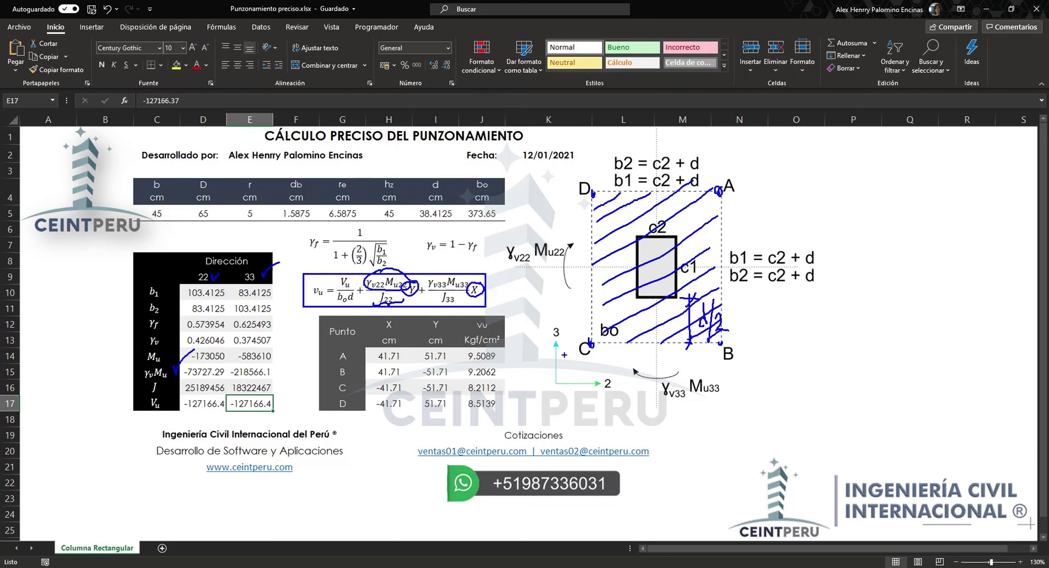
pyautogui.press('Escape')
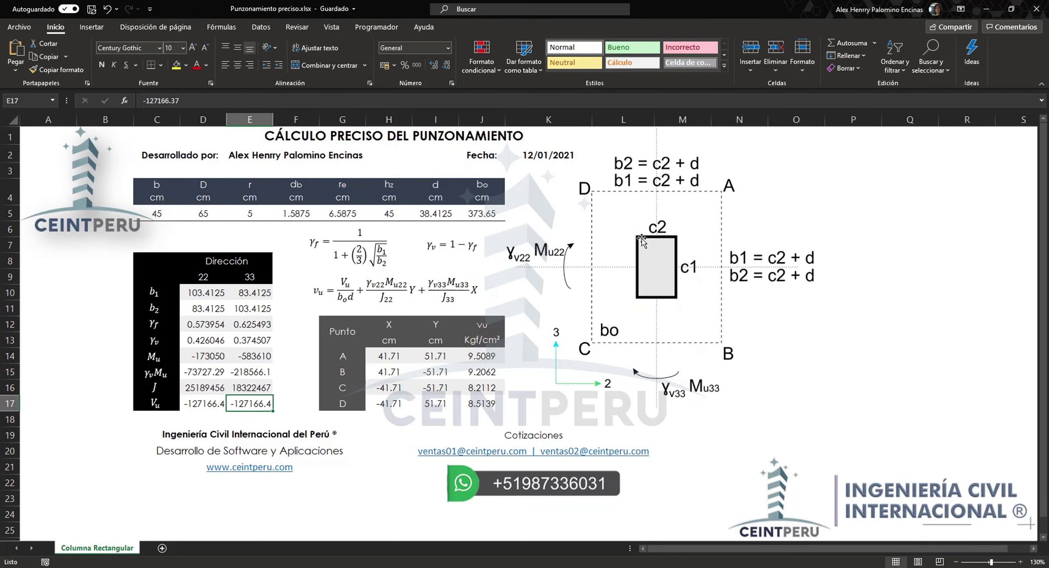
# Draw blue X and Y axis arrows from the column centre and label them X, Y and O.
pyautogui.hotkey('ctrl', '2')
pyautogui.moveTo(657, 267)
pyautogui.mouseDown()
pyautogui.moveTo(715, 267)
pyautogui.moveTo(656, 248)
pyautogui.moveTo(659, 211)
pyautogui.mouseUp()
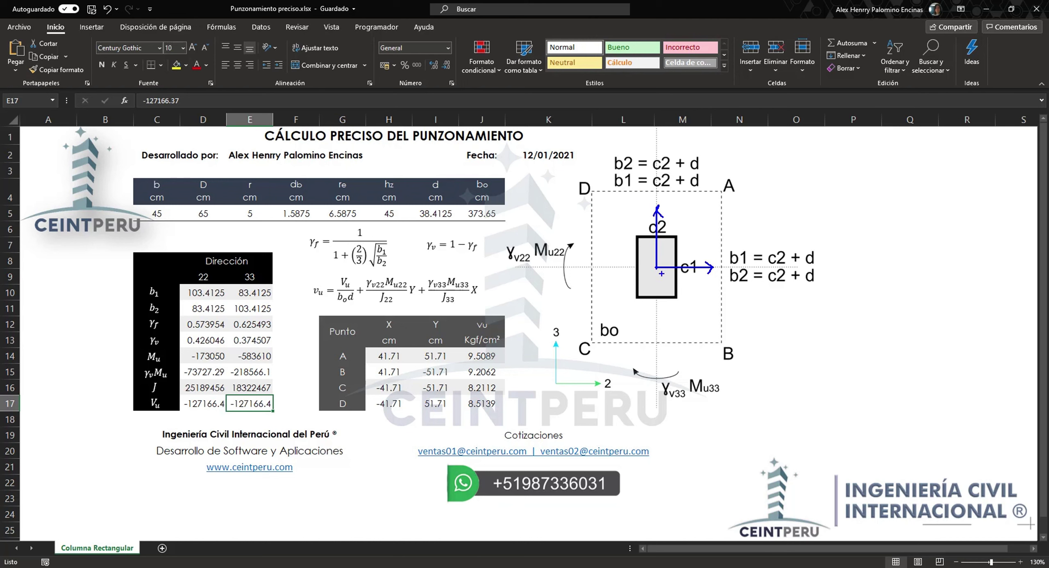
pyautogui.moveTo(649, 271)
pyautogui.mouseDown()
pyautogui.moveTo(713, 287)
pyautogui.moveTo(701, 290)
pyautogui.mouseUp()
pyautogui.moveTo(658, 195); pyautogui.dragTo(663, 217)
# Tick direction 22 and draw a vertical dimension beside the critical section, labelled 103.
pyautogui.moveTo(213, 276); pyautogui.dragTo(229, 258)
pyautogui.moveTo(778, 185); pyautogui.dragTo(808, 180)
pyautogui.moveTo(803, 180)
pyautogui.mouseDown()
pyautogui.moveTo(788, 196)
pyautogui.moveTo(793, 360)
pyautogui.mouseUp()
pyautogui.moveTo(785, 351); pyautogui.dragTo(802, 352)
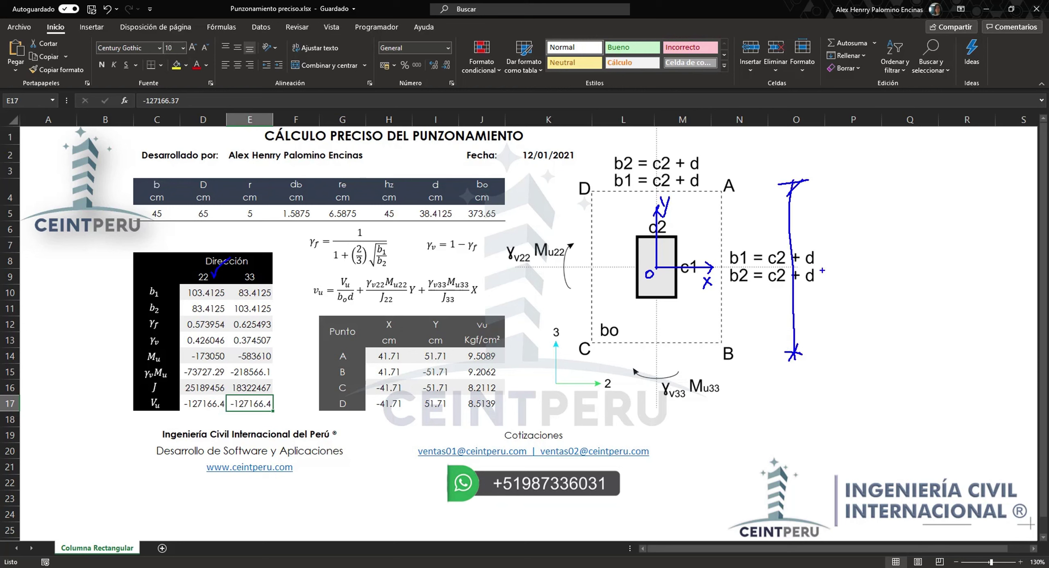
pyautogui.moveTo(821, 254); pyautogui.dragTo(827, 287)
pyautogui.moveTo(839, 258)
pyautogui.mouseDown()
pyautogui.moveTo(833, 268)
pyautogui.moveTo(839, 256)
pyautogui.moveTo(872, 272)
pyautogui.mouseUp()
# Draw a horizontal dimension above the critical section, labelled 83.
pyautogui.moveTo(585, 132); pyautogui.dragTo(586, 153)
pyautogui.moveTo(590, 140); pyautogui.dragTo(718, 134)
pyautogui.moveTo(712, 128)
pyautogui.mouseDown()
pyautogui.moveTo(725, 146)
pyautogui.moveTo(714, 147)
pyautogui.mouseUp()
pyautogui.moveTo(655, 122)
pyautogui.mouseDown()
pyautogui.moveTo(649, 130)
pyautogui.moveTo(665, 129)
pyautogui.mouseUp()
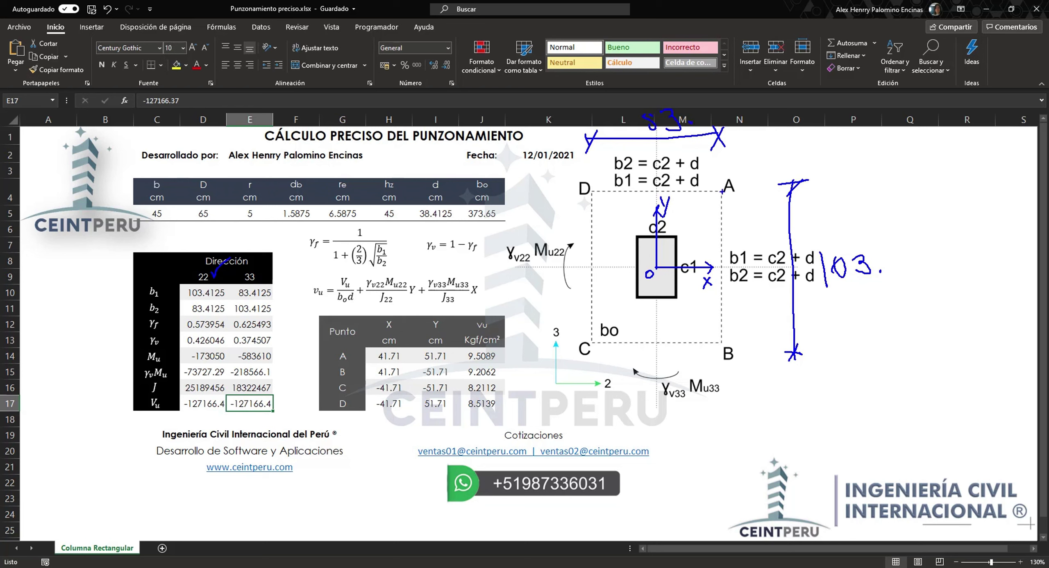
# Circle corner A, tick the X and Y coordinates of points A and B, and mark the 83 and 103 dimensions.
pyautogui.moveTo(736, 177)
pyautogui.mouseDown()
pyautogui.moveTo(713, 201)
pyautogui.moveTo(731, 169)
pyautogui.mouseUp()
pyautogui.moveTo(686, 109); pyautogui.dragTo(708, 76)
pyautogui.moveTo(878, 254); pyautogui.dragTo(901, 229)
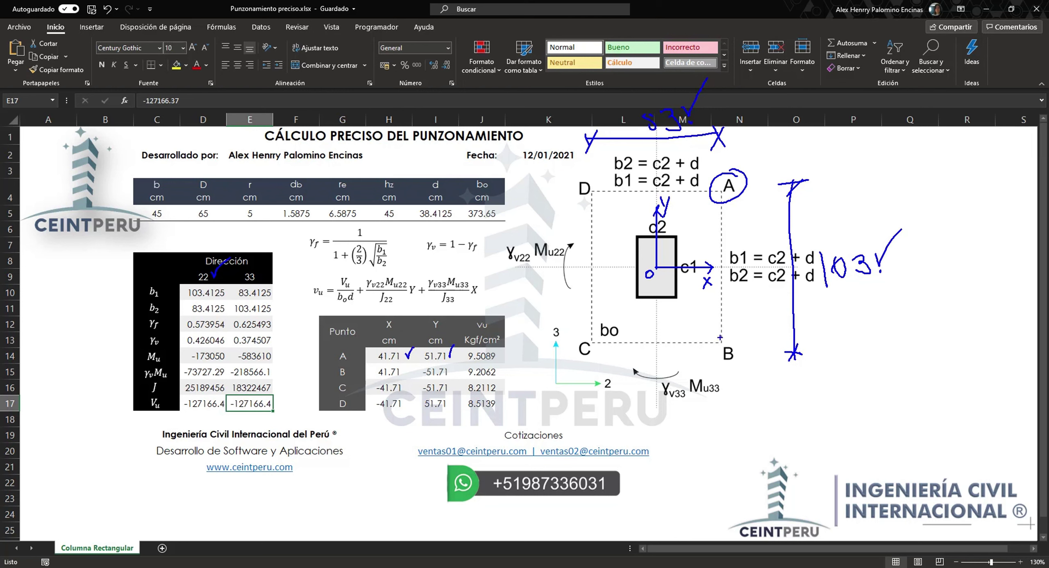
pyautogui.moveTo(819, 299); pyautogui.dragTo(890, 289)
pyautogui.moveTo(720, 71); pyautogui.dragTo(689, 114)
pyautogui.moveTo(813, 300)
pyautogui.mouseDown()
pyautogui.moveTo(881, 289)
pyautogui.moveTo(861, 296)
pyautogui.mouseUp()
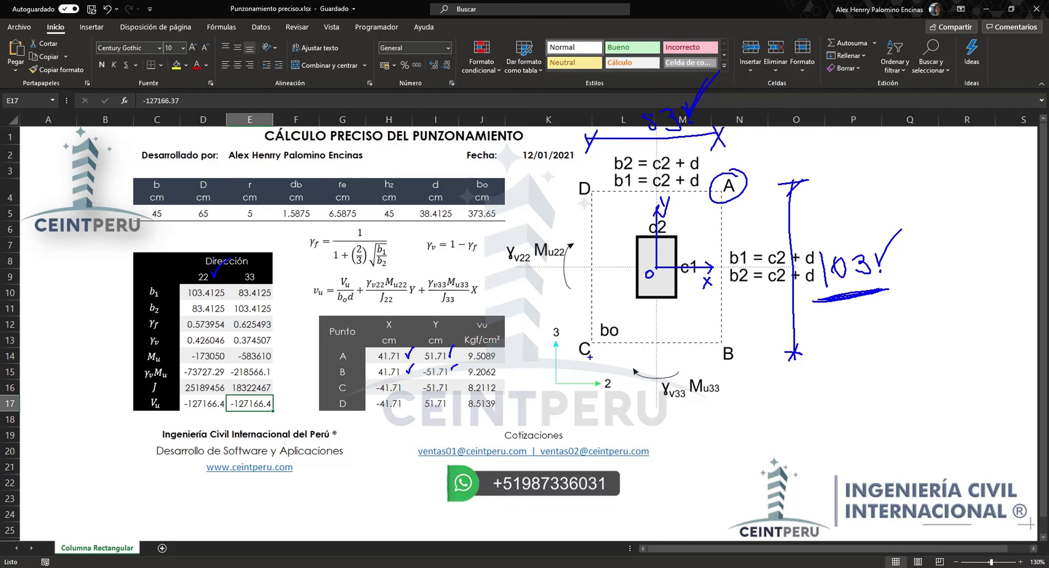
# Tick the coordinates of points C and D, and bracket the Vu, moment and J terms in the vu equation.
pyautogui.moveTo(407, 382); pyautogui.dragTo(422, 396)
pyautogui.moveTo(451, 408); pyautogui.dragTo(458, 394)
pyautogui.moveTo(440, 308); pyautogui.dragTo(459, 314)
pyautogui.moveTo(429, 275); pyautogui.dragTo(465, 271)
pyautogui.moveTo(366, 278); pyautogui.dragTo(403, 272)
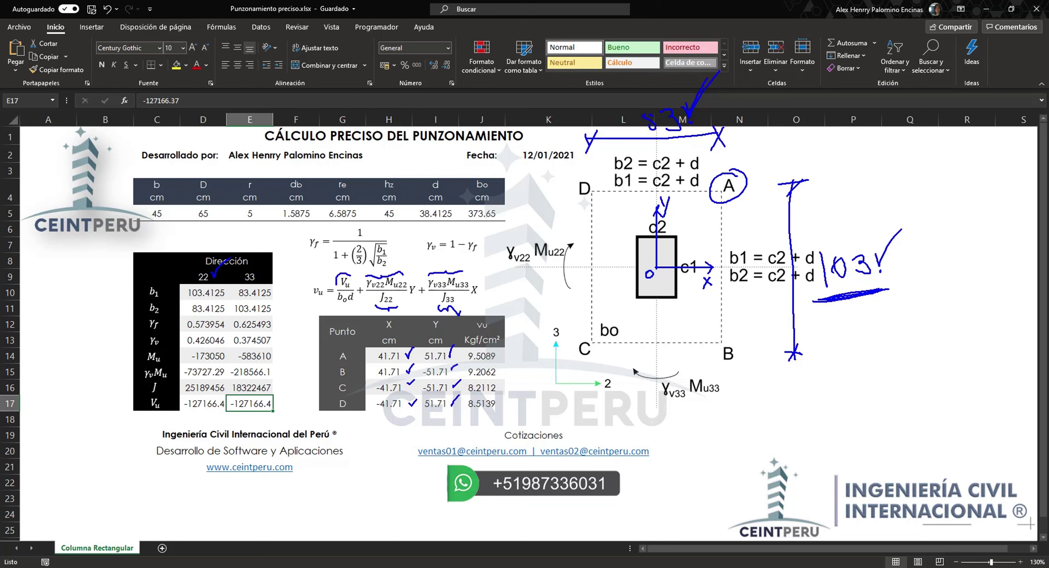
# Bracket the Vu values, circle Vu, point arrows at bo and d in the equation, and tick the bo value.
pyautogui.moveTo(189, 415); pyautogui.dragTo(261, 420)
pyautogui.moveTo(340, 316); pyautogui.dragTo(339, 306)
pyautogui.moveTo(494, 211); pyautogui.dragTo(502, 206)
pyautogui.moveTo(357, 311); pyautogui.dragTo(365, 308)
pyautogui.moveTo(178, 416)
pyautogui.mouseDown()
pyautogui.moveTo(228, 422)
pyautogui.moveTo(293, 408)
pyautogui.mouseUp()
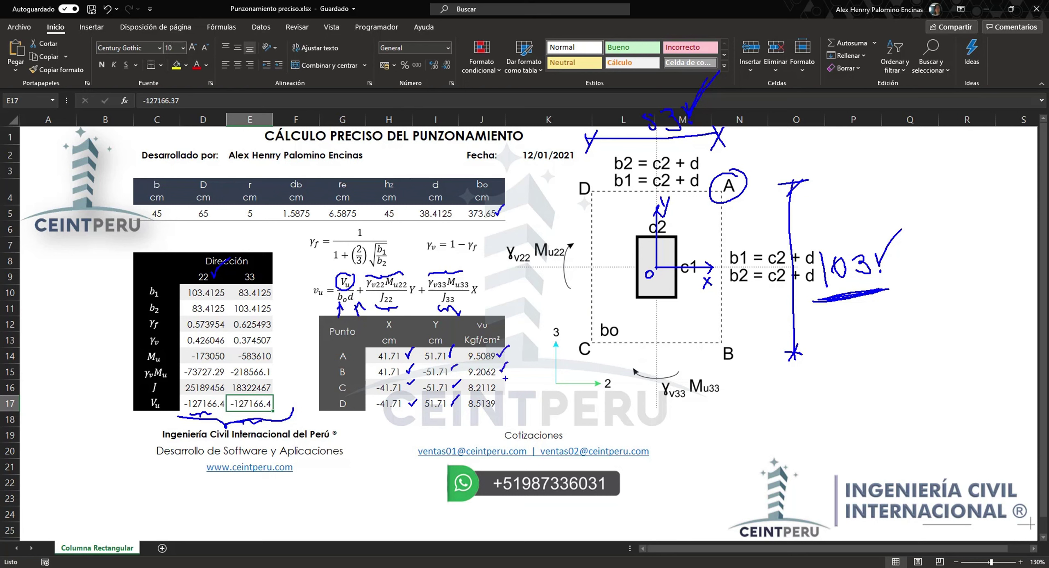
# Tick the vu results and corners A to D, circle point A's vu value, and clear all annotations.
pyautogui.moveTo(499, 401); pyautogui.dragTo(512, 389)
pyautogui.moveTo(737, 175); pyautogui.dragTo(750, 167)
pyautogui.moveTo(735, 344); pyautogui.dragTo(744, 338)
pyautogui.moveTo(599, 346); pyautogui.dragTo(613, 334)
pyautogui.moveTo(593, 181); pyautogui.dragTo(603, 172)
pyautogui.moveTo(467, 351); pyautogui.dragTo(492, 363)
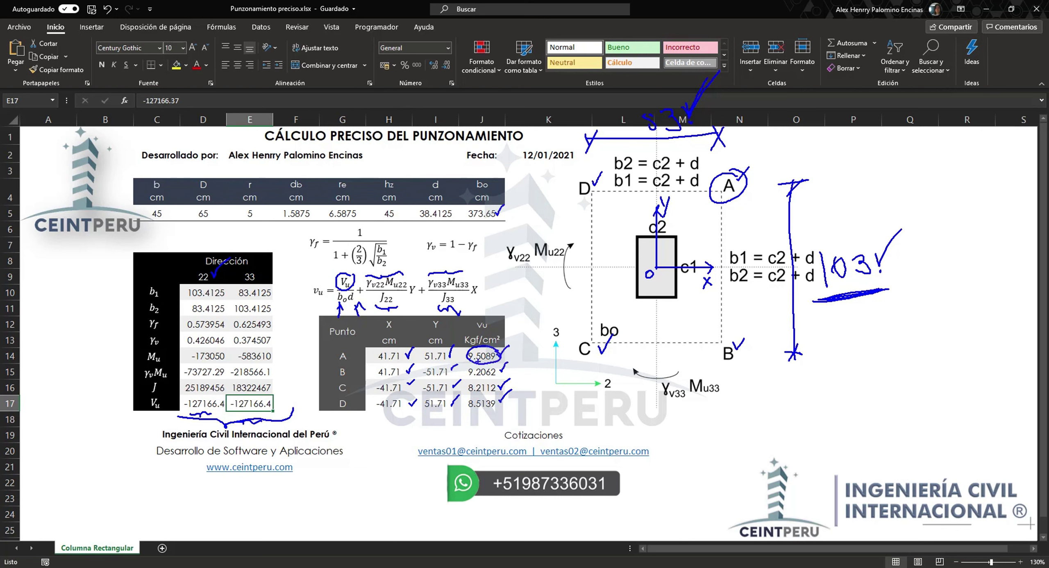
pyautogui.press('Escape')
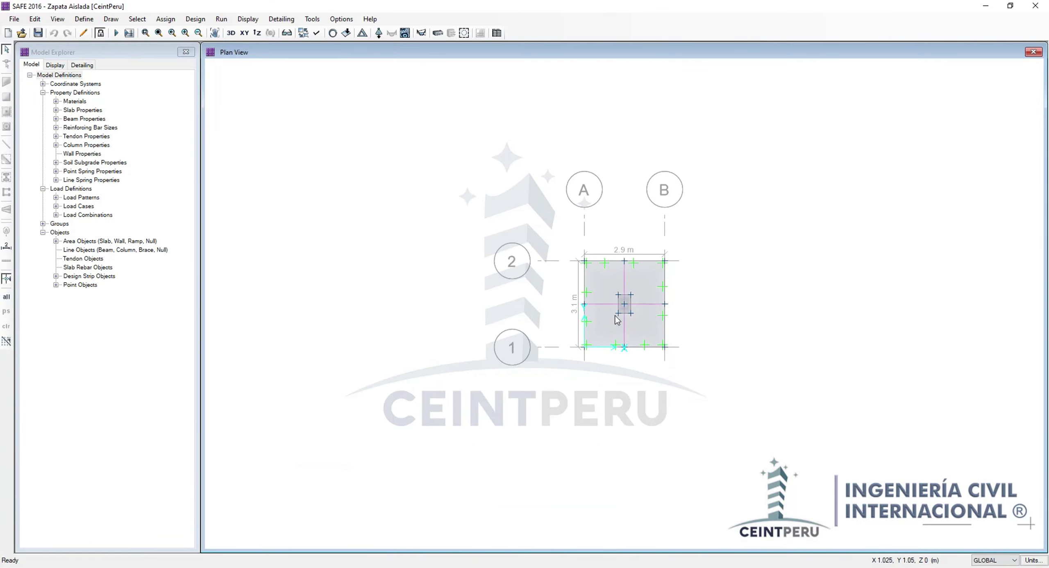
# Switch to SAFE, unlock the Zapata Aislada model and delete the rectangular column area at the footing's centre.
pyautogui.scroll(5, 629, 295)
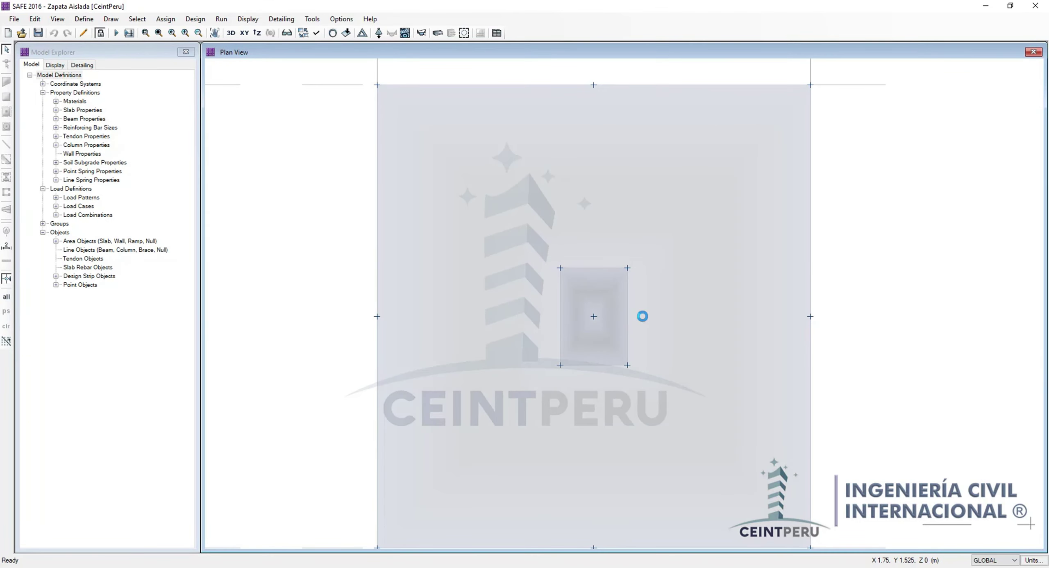
pyautogui.moveTo(573, 301); pyautogui.dragTo(648, 275)
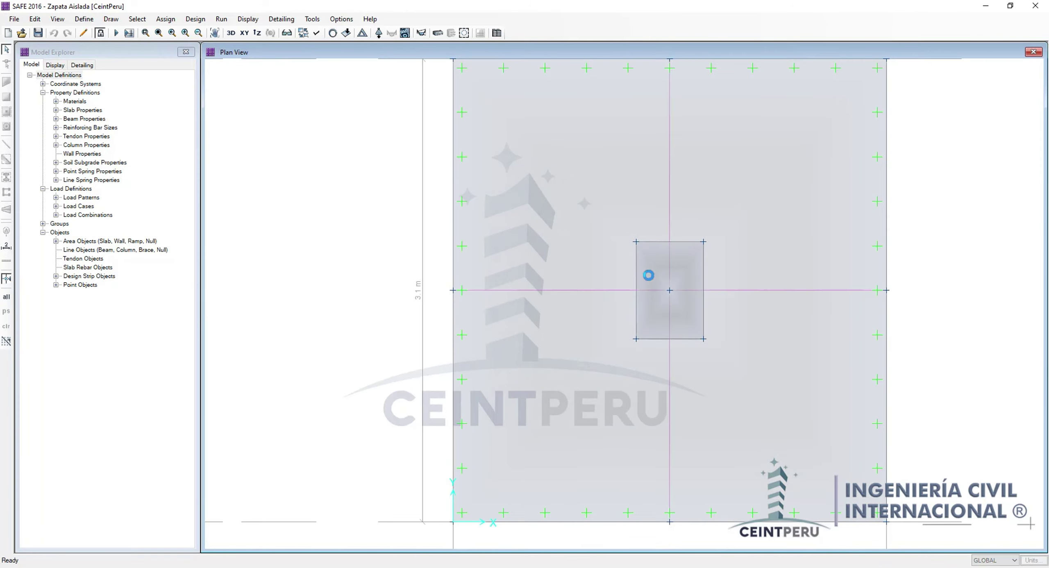
pyautogui.click(100, 33)
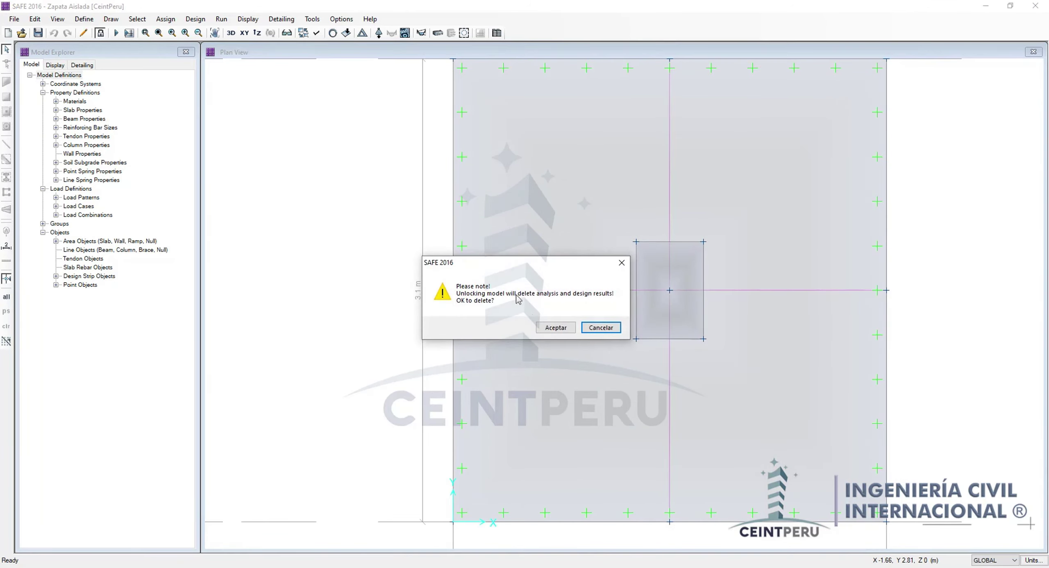
pyautogui.click(556, 328)
pyautogui.click(687, 275)
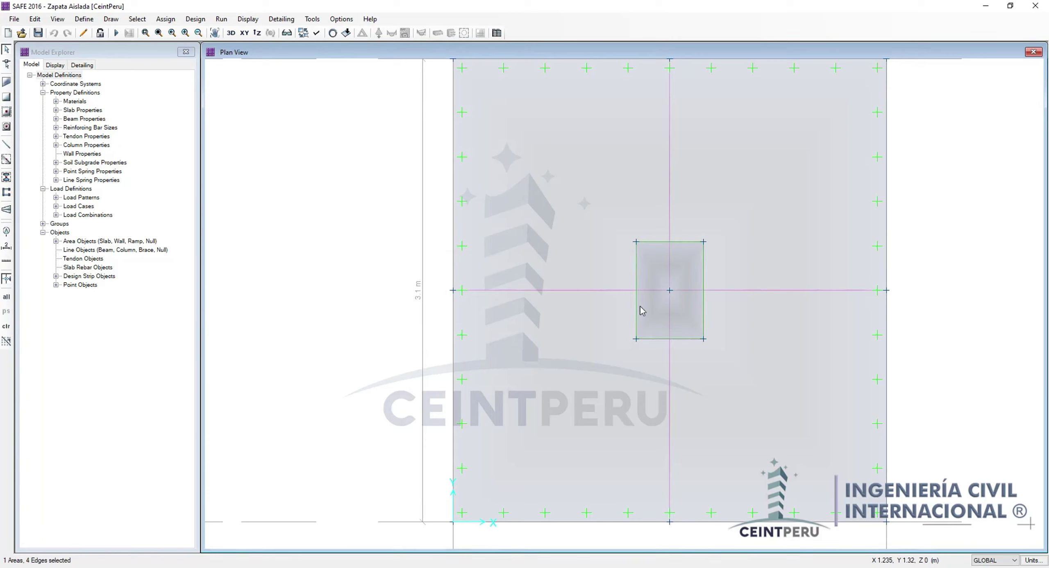
pyautogui.press('Delete')
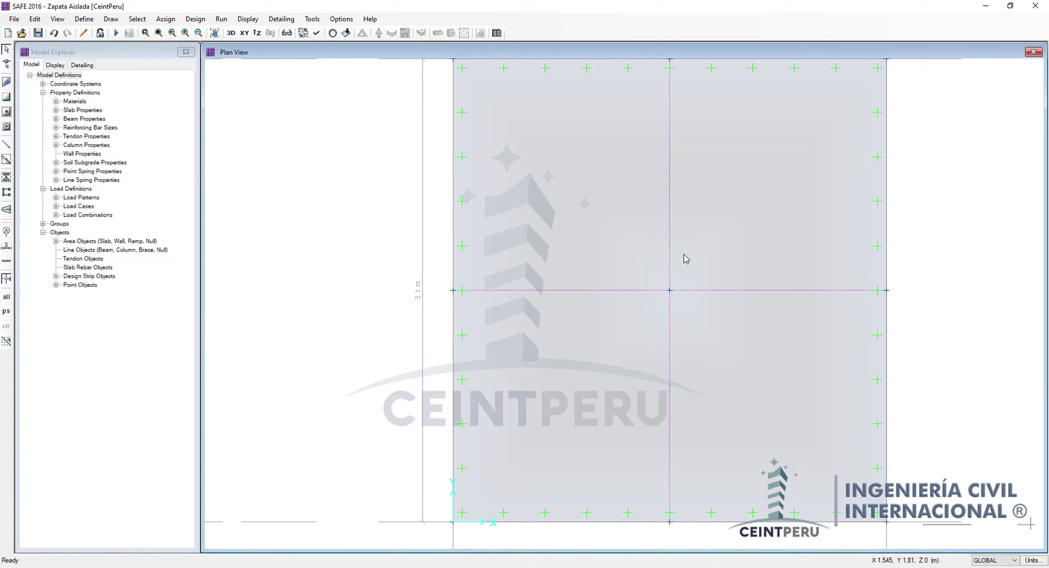
# Open the object information of the footing's centre point and show its assigned loads.
pyautogui.rightClick(671, 290)
pyautogui.moveTo(452, 142); pyautogui.dragTo(373, 153)
pyautogui.click(322, 216)
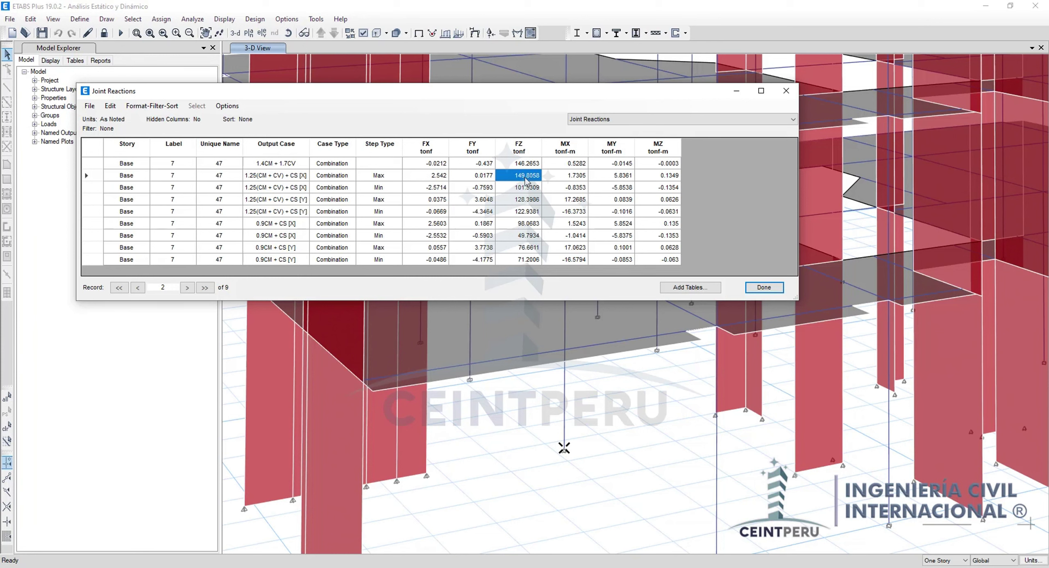
# Compare the FX, FY, MX, MY and MZ reactions in ETABS with the SAFE point loads, and close the point information.
pyautogui.click(442, 177)
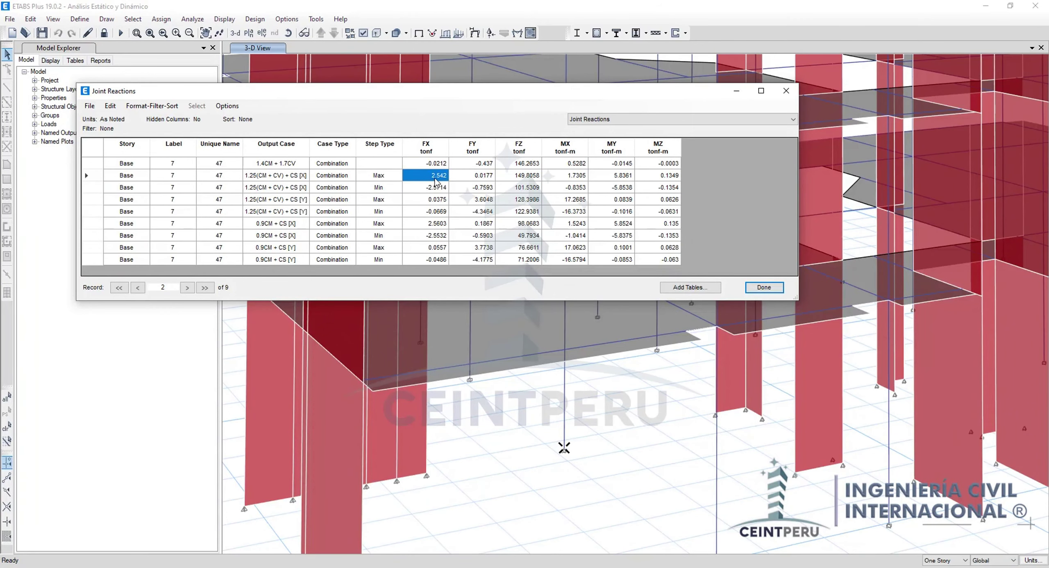
pyautogui.click(475, 178)
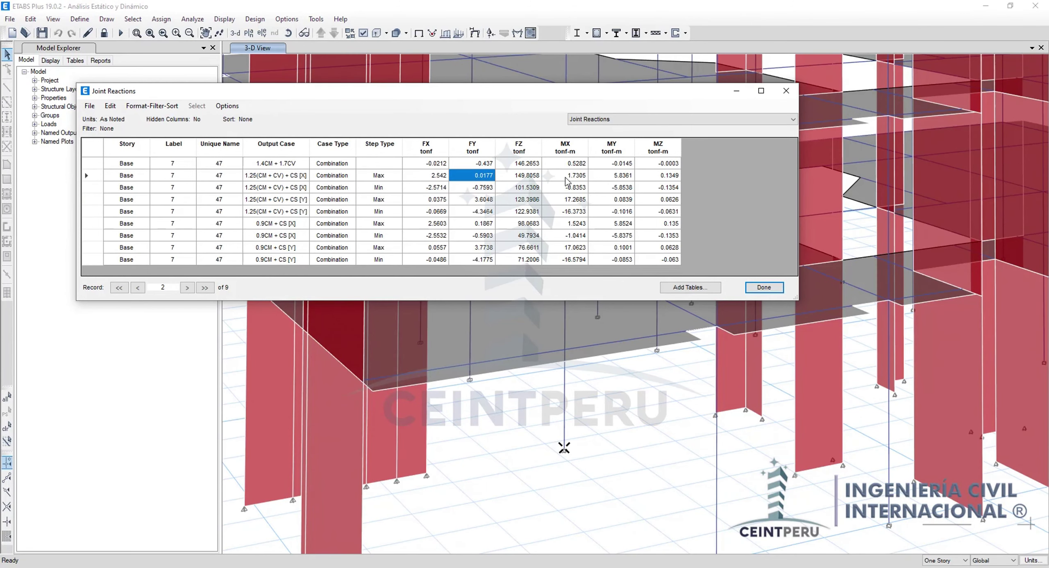
pyautogui.click(572, 176)
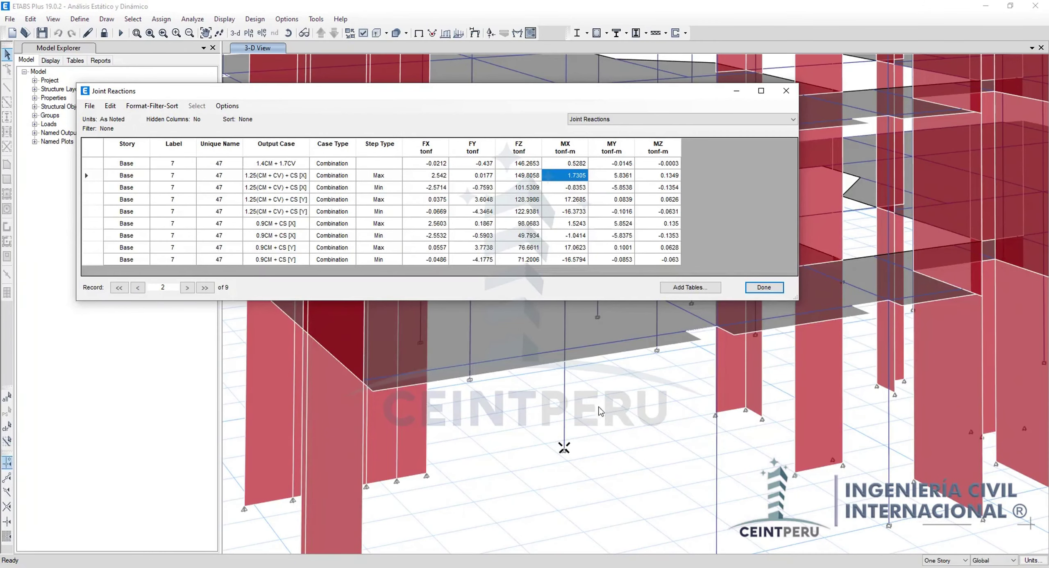
pyautogui.click(616, 178)
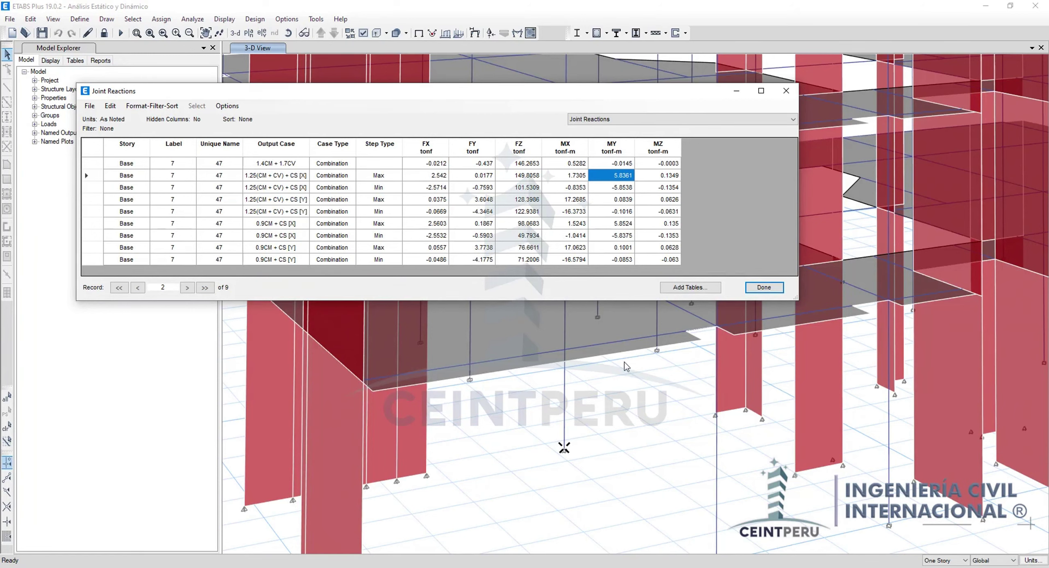
pyautogui.click(667, 178)
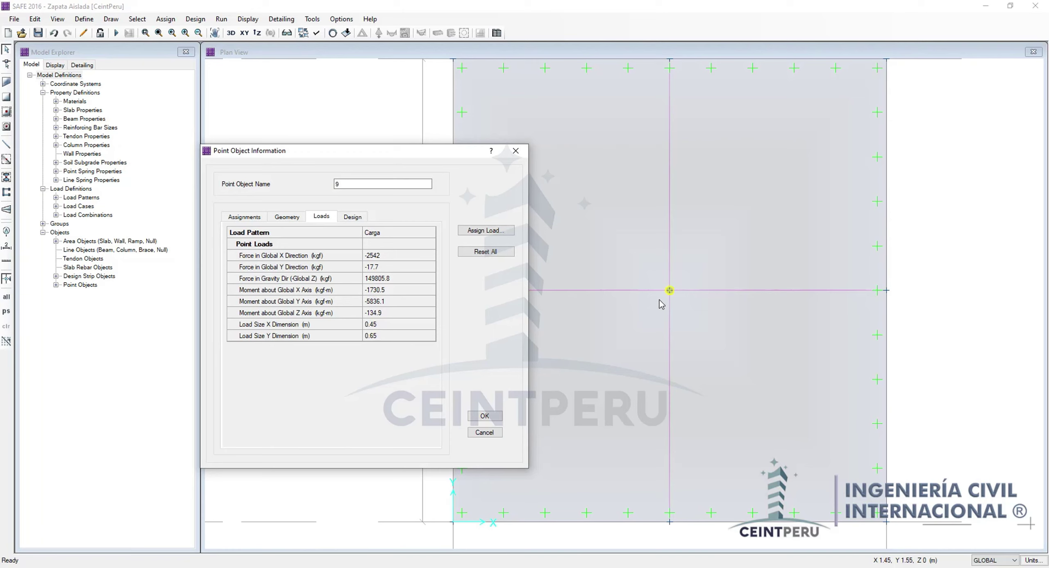
pyautogui.click(485, 433)
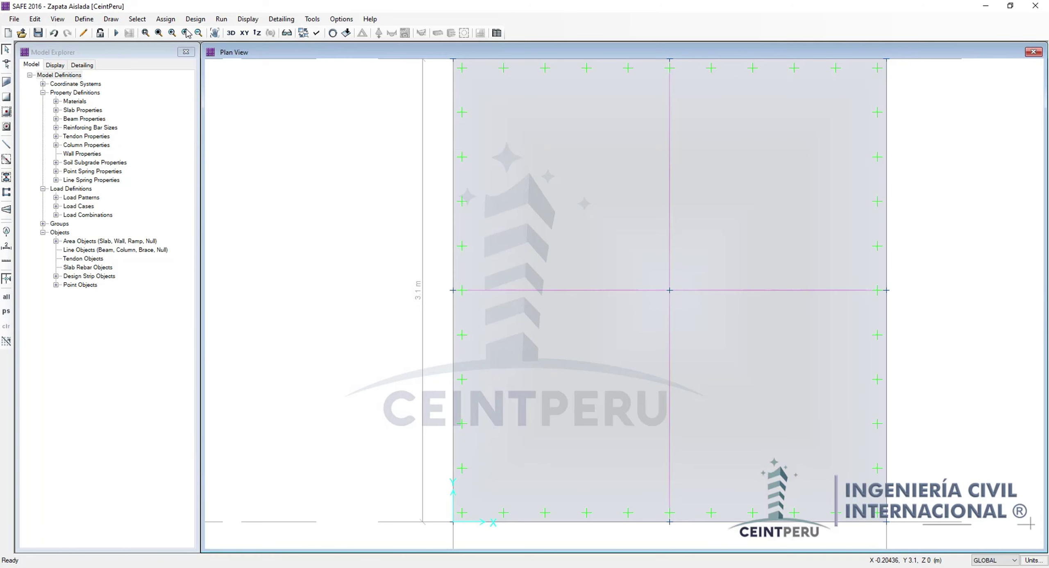
# Run the analysis, and open the punching shear design details of the footing's centre point.
pyautogui.click(117, 34)
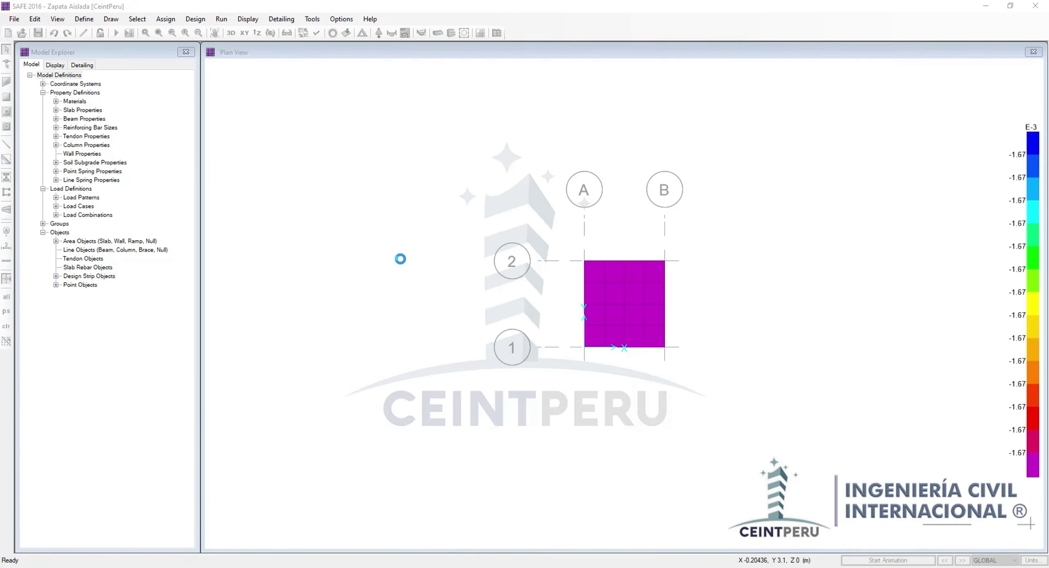
pyautogui.scroll(4, 624, 305)
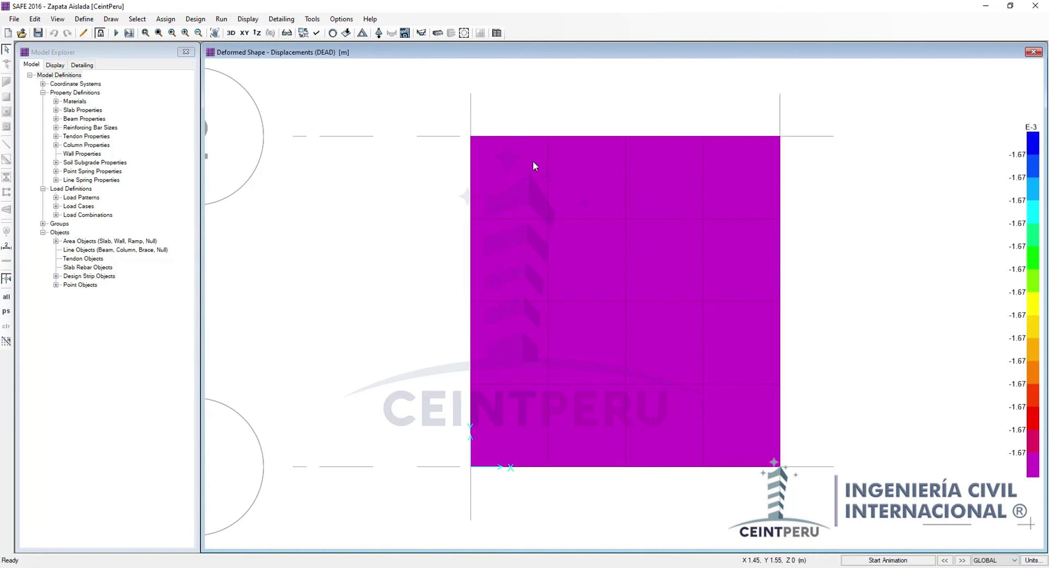
pyautogui.click(466, 34)
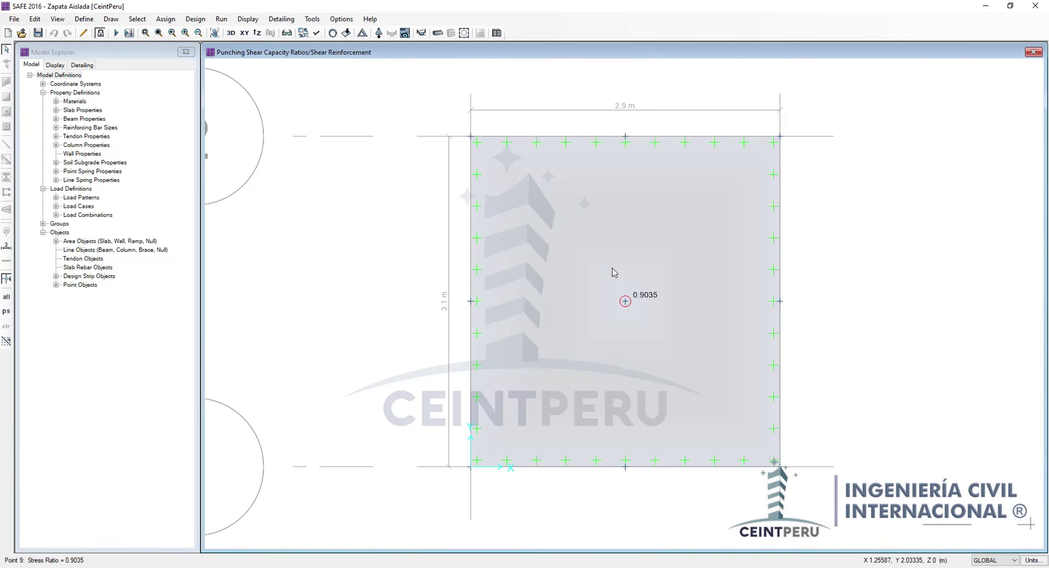
pyautogui.rightClick(626, 303)
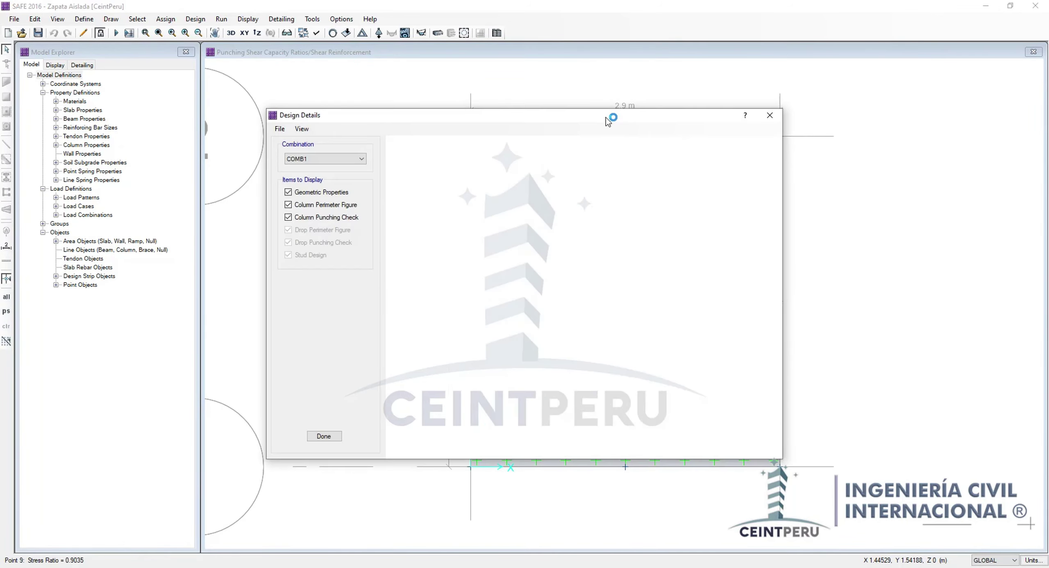
pyautogui.moveTo(606, 117); pyautogui.dragTo(402, 130)
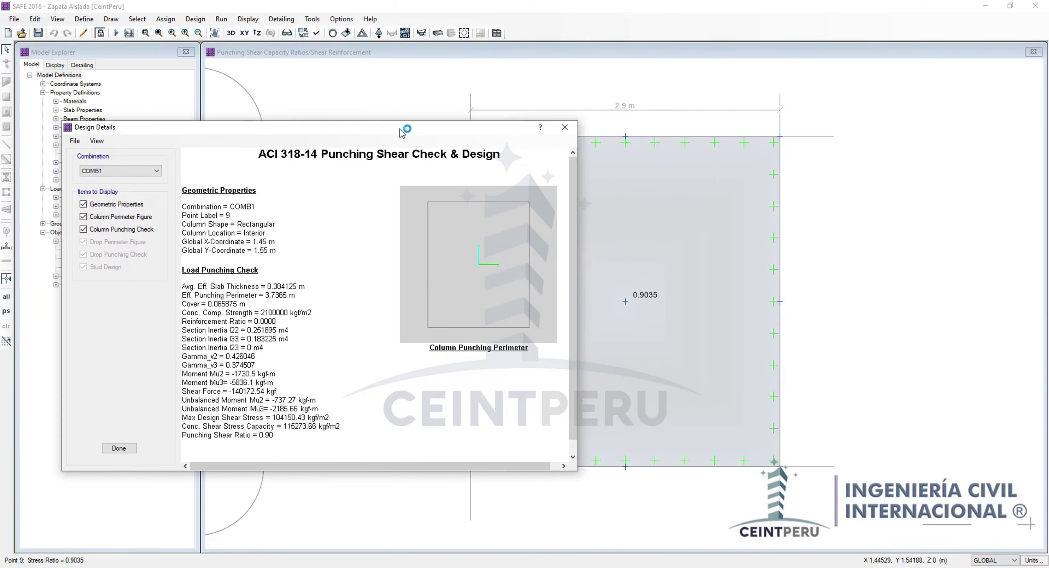
# Close the design details, unlock the model and review the point loads assigned to the footing's centre point.
pyautogui.click(565, 128)
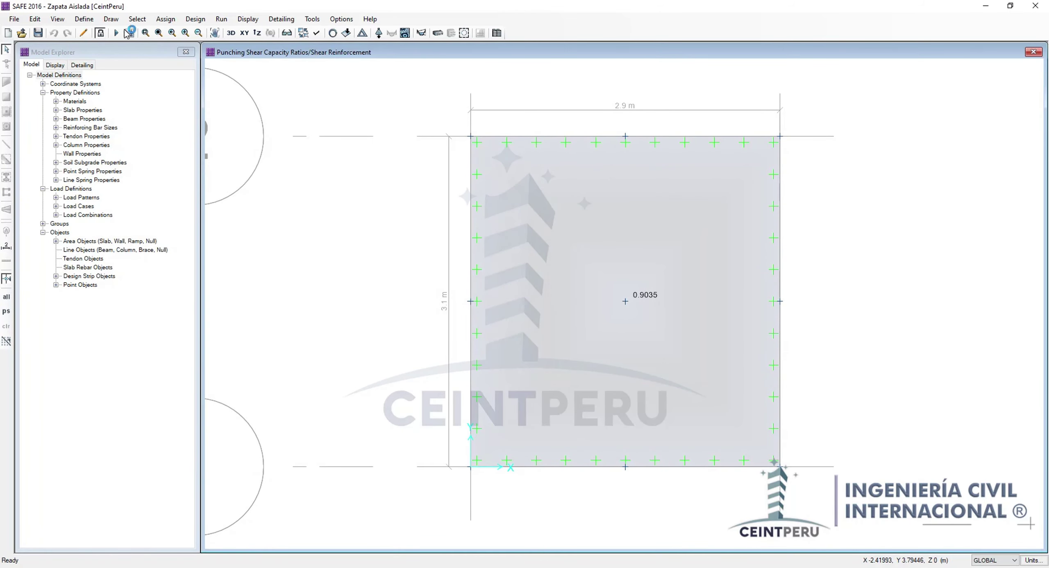
pyautogui.click(100, 33)
pyautogui.click(555, 328)
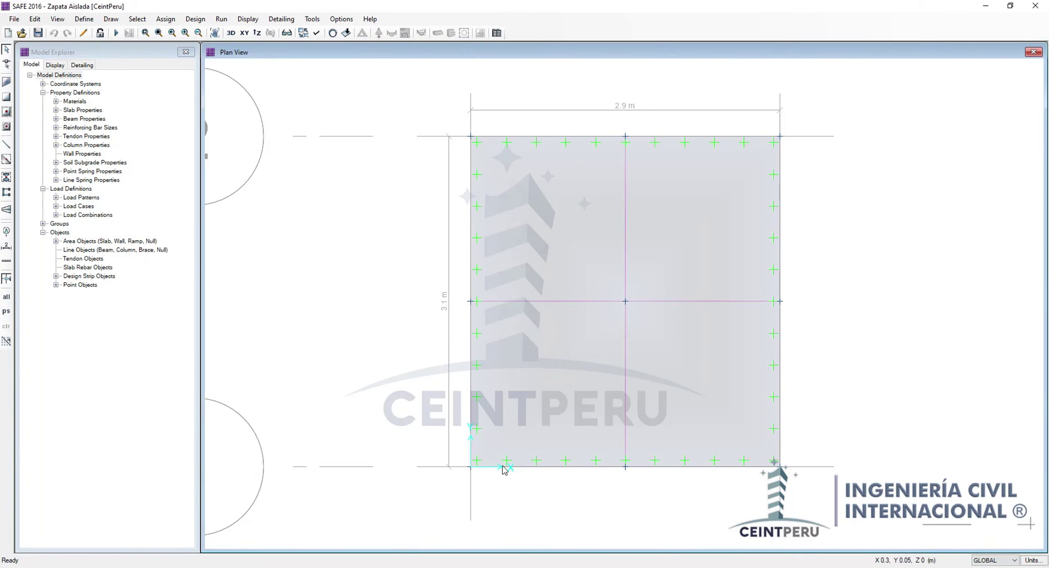
pyautogui.rightClick(625, 302)
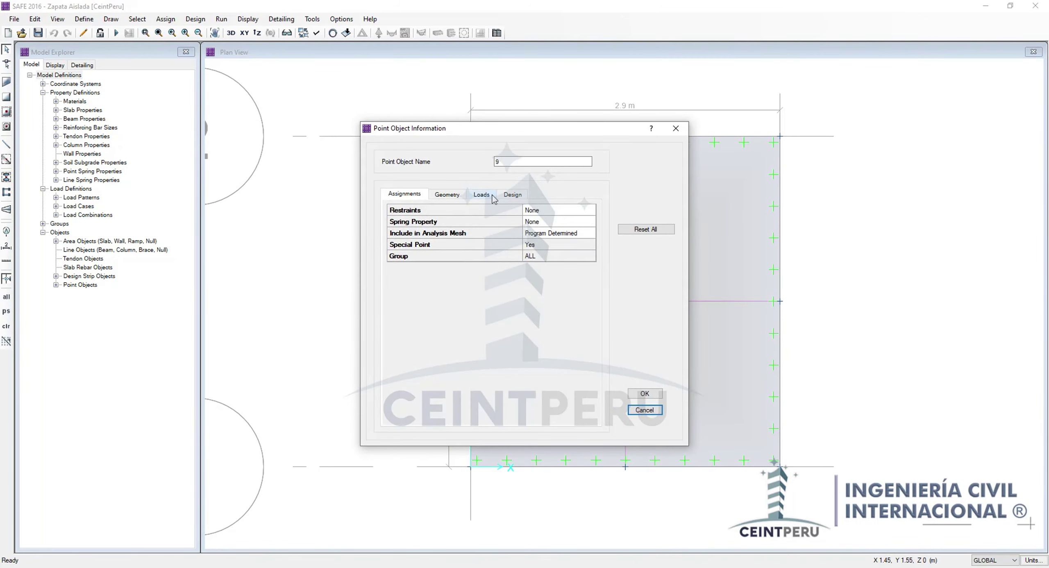
pyautogui.click(482, 194)
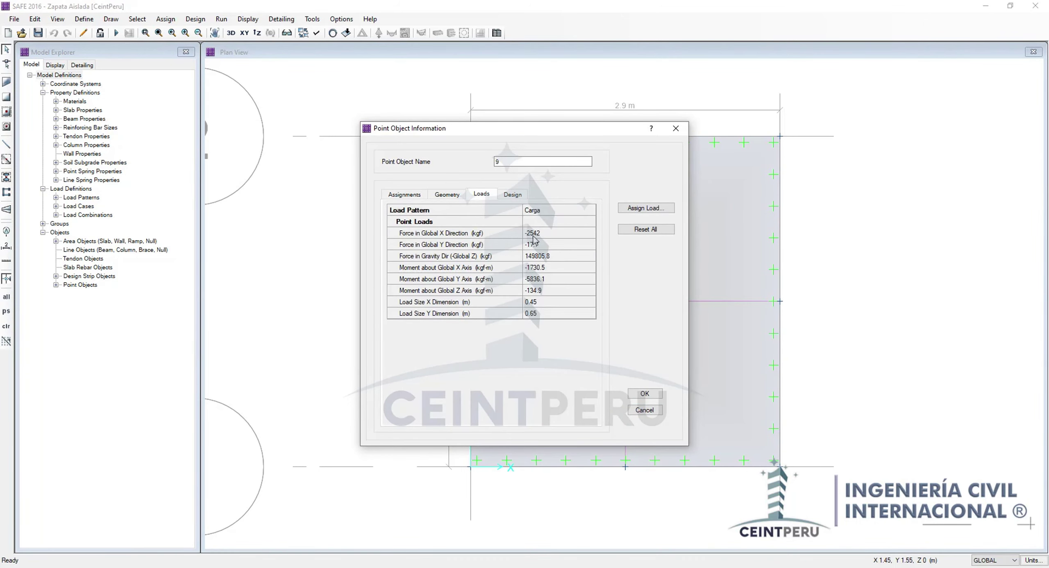
pyautogui.click(675, 129)
# Review the punching shear overwrites of the footing's centre point, including the Location Type options, and cancel without changing them.
pyautogui.rightClick(626, 302)
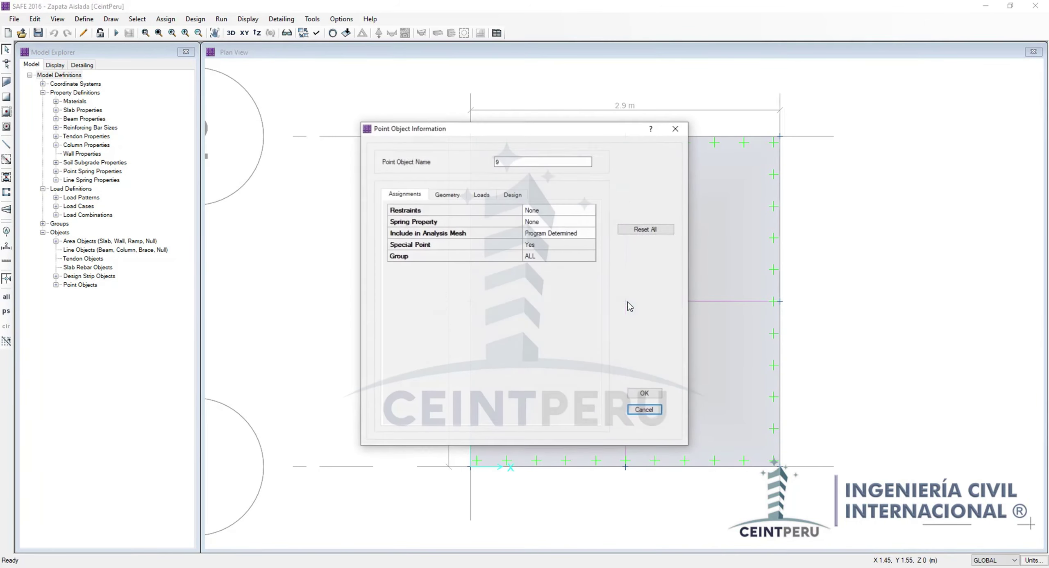
pyautogui.moveTo(582, 130); pyautogui.dragTo(416, 166)
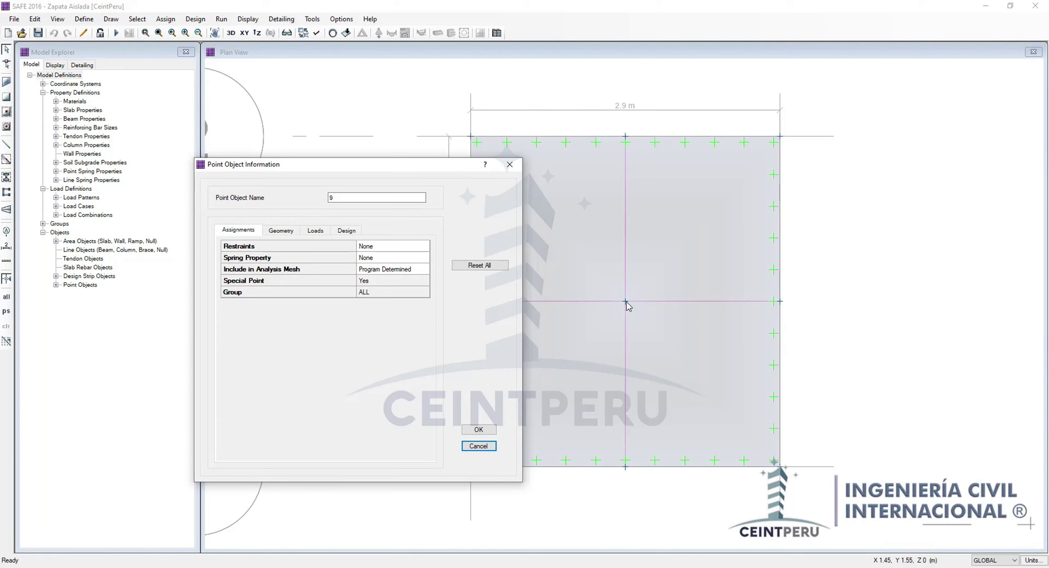
pyautogui.click(627, 303)
pyautogui.click(343, 231)
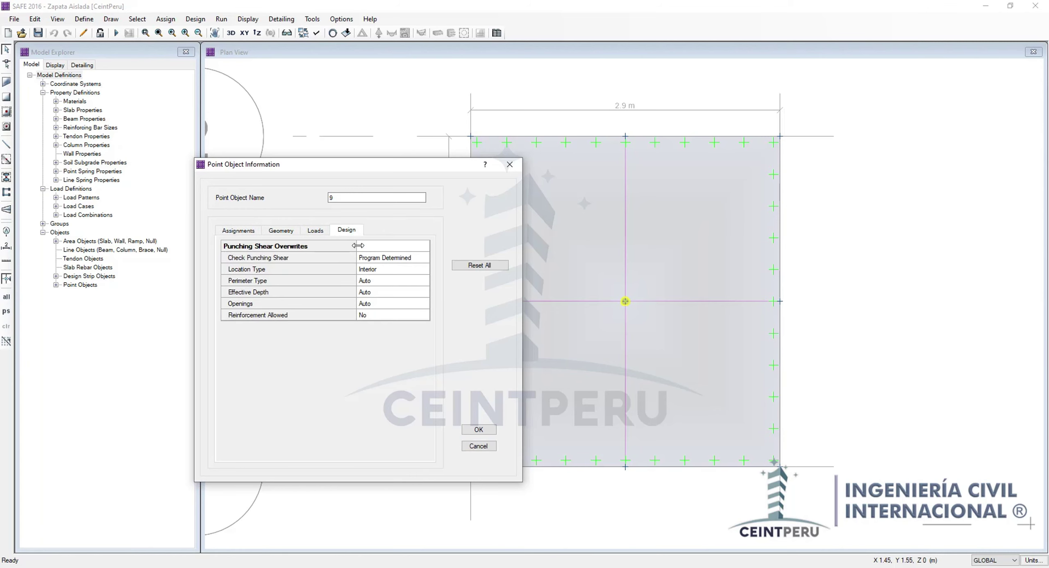
pyautogui.click(381, 270)
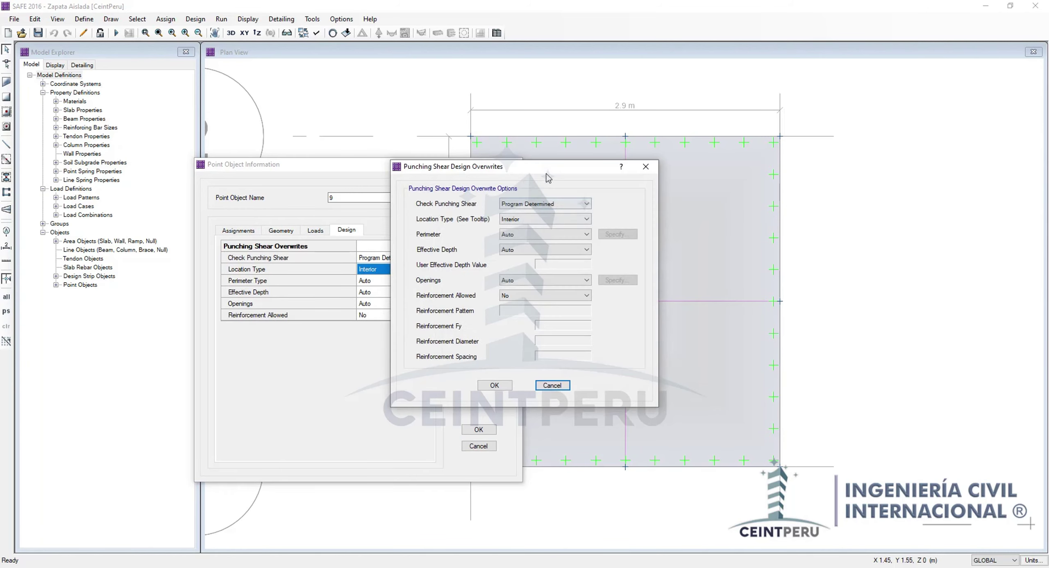
pyautogui.moveTo(418, 209); pyautogui.dragTo(320, 241)
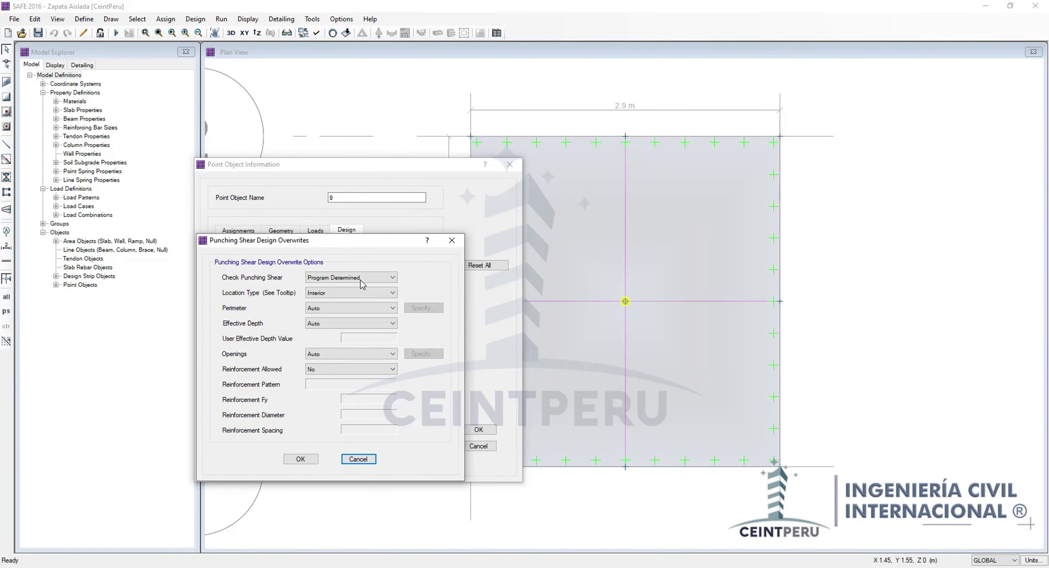
pyautogui.click(343, 294)
pyautogui.click(329, 311)
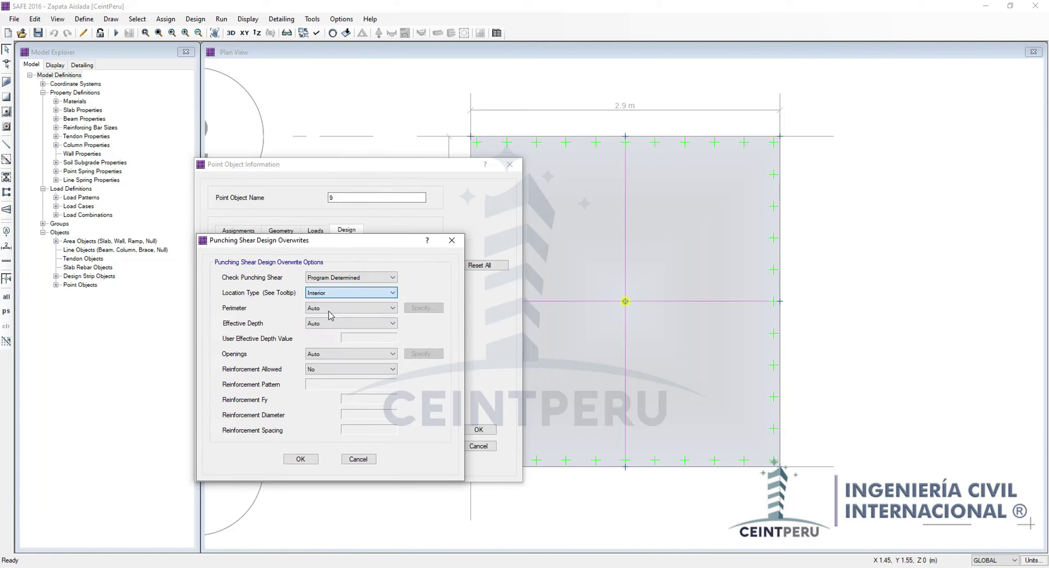
pyautogui.click(358, 459)
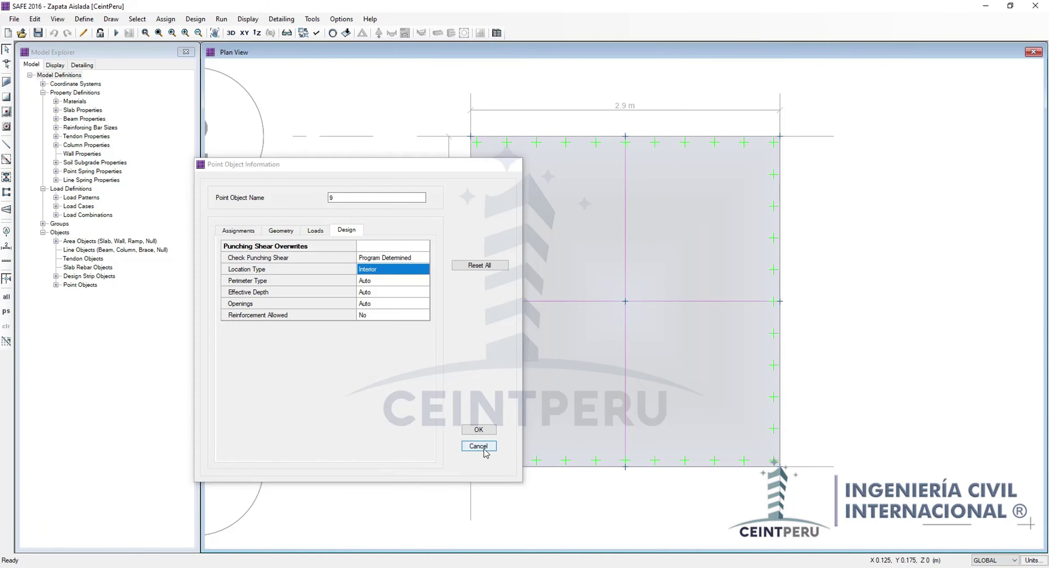
pyautogui.click(478, 446)
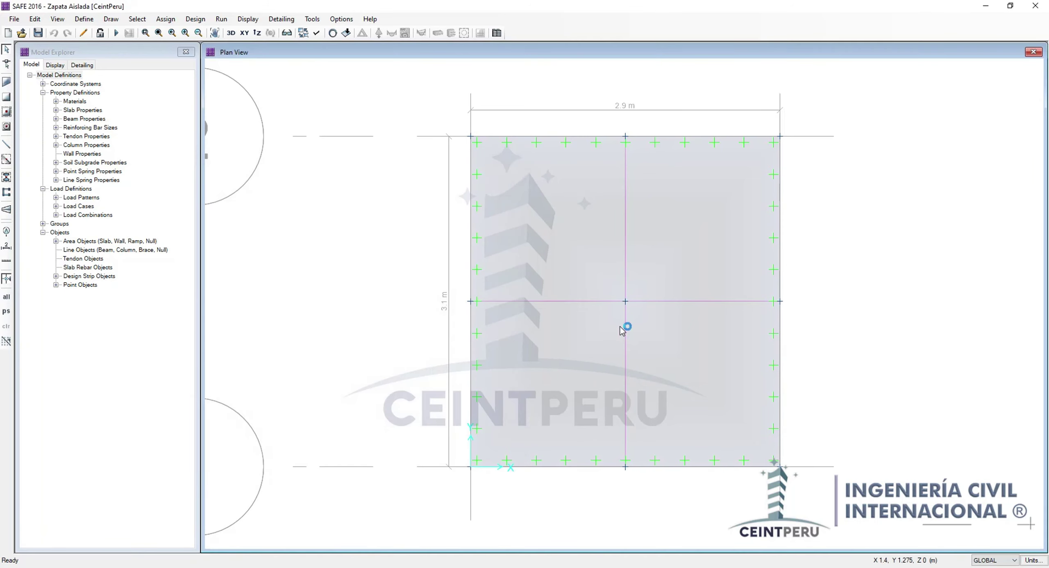
# Rerun the analysis, display the punching shear capacity ratios and open the design details of the footing's centre point.
pyautogui.click(117, 32)
pyautogui.scroll(4, 623, 308)
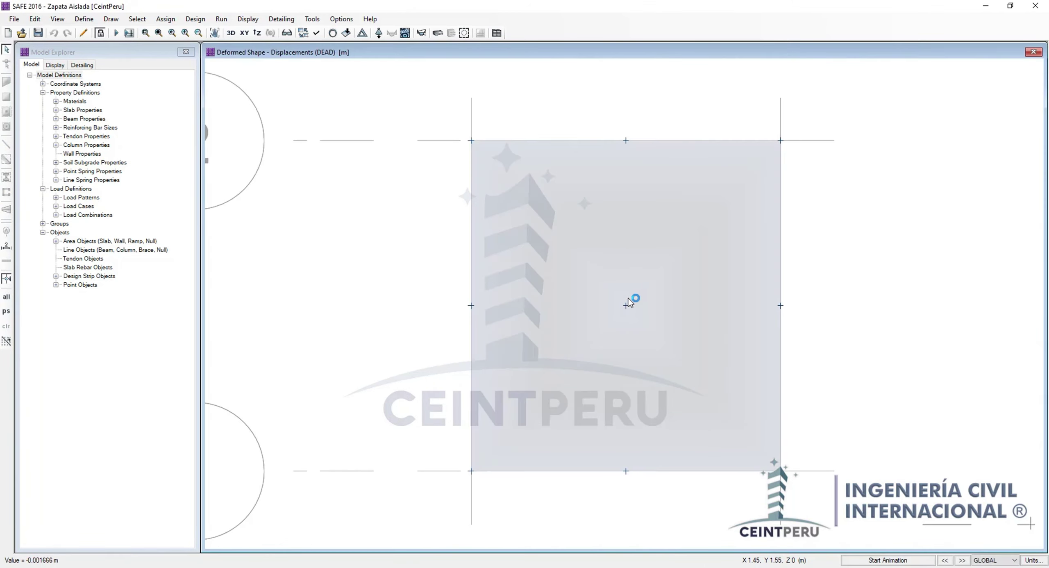
pyautogui.click(464, 33)
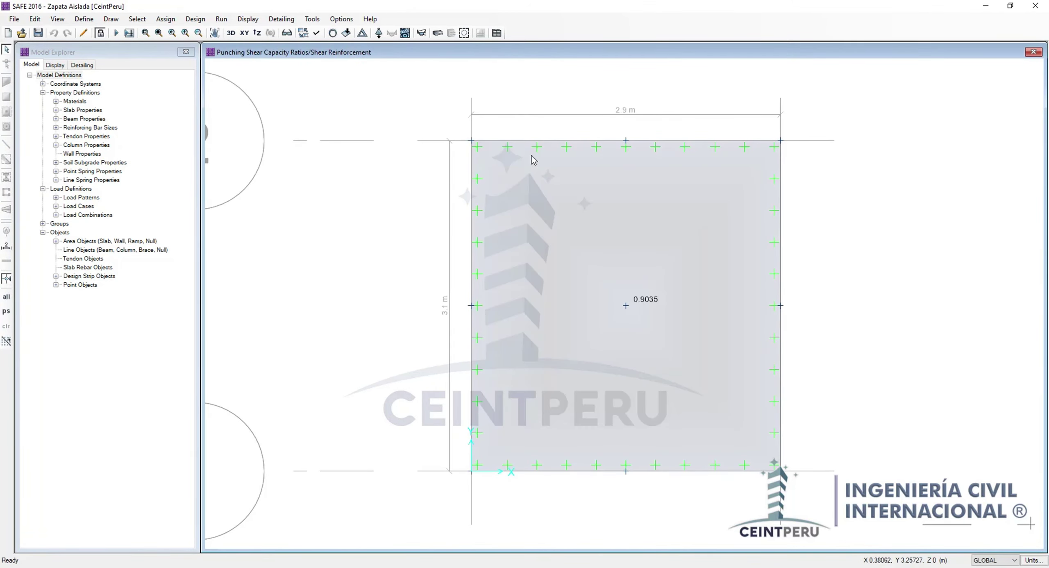
pyautogui.rightClick(626, 306)
pyautogui.moveTo(580, 116); pyautogui.dragTo(361, 102)
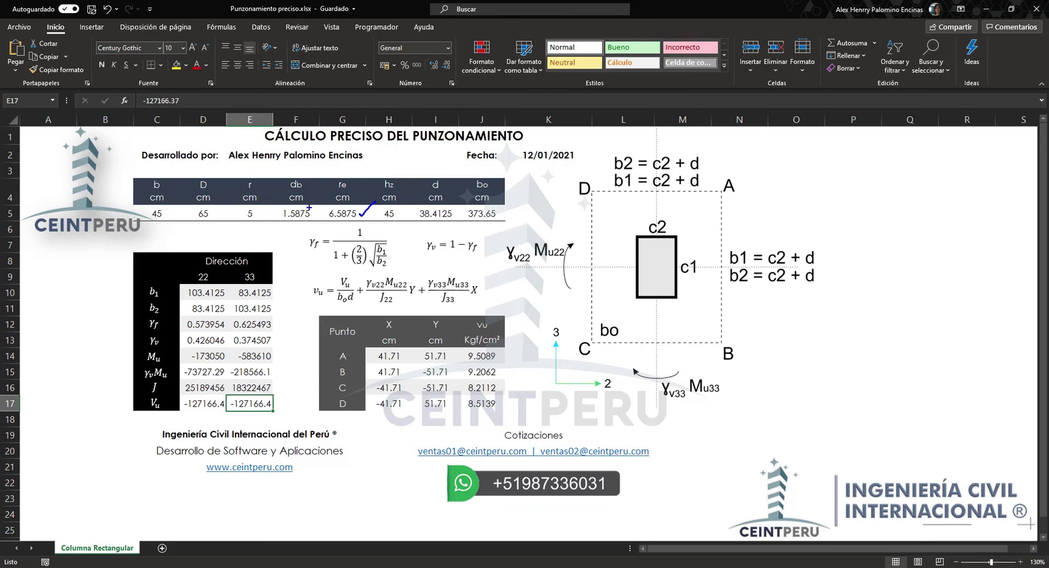
# Compare the bar diameter and effective cover in Excel with the slab clear covers and preferred bar size in SAFE's design preferences.
pyautogui.moveTo(274, 200); pyautogui.dragTo(316, 225)
pyautogui.press('Escape')
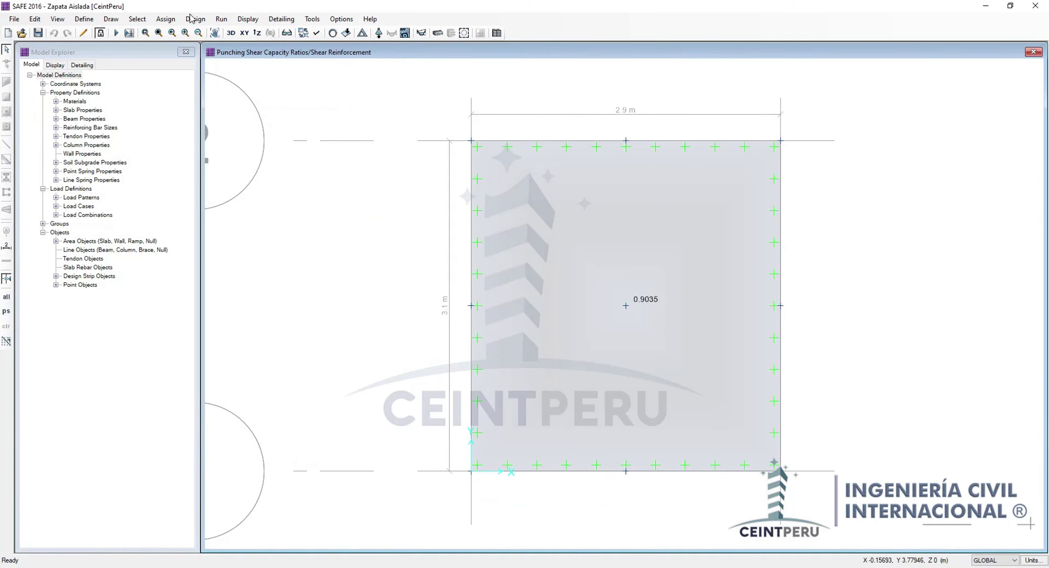
pyautogui.click(195, 19)
pyautogui.click(217, 33)
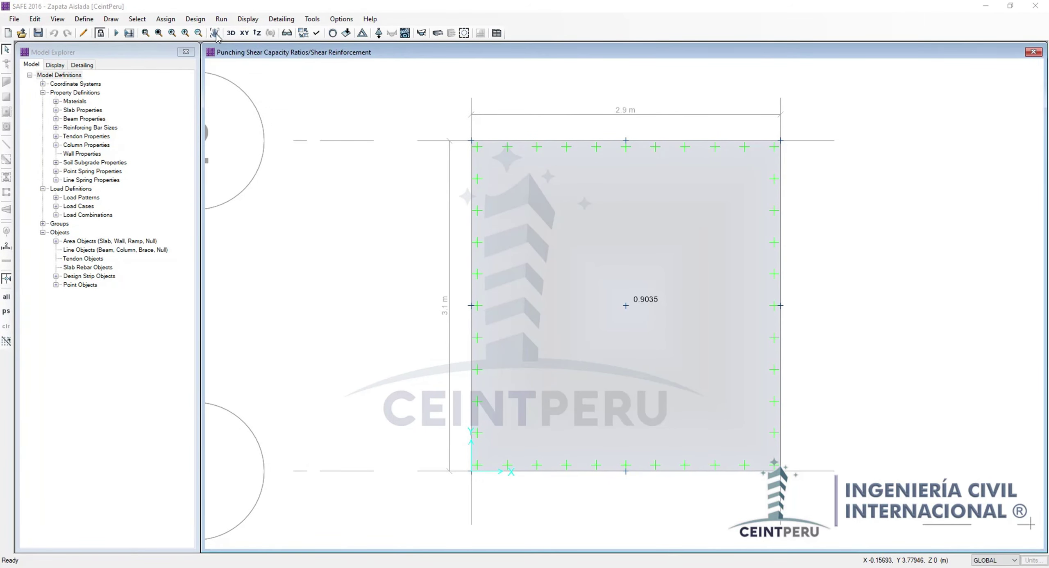
pyautogui.click(462, 149)
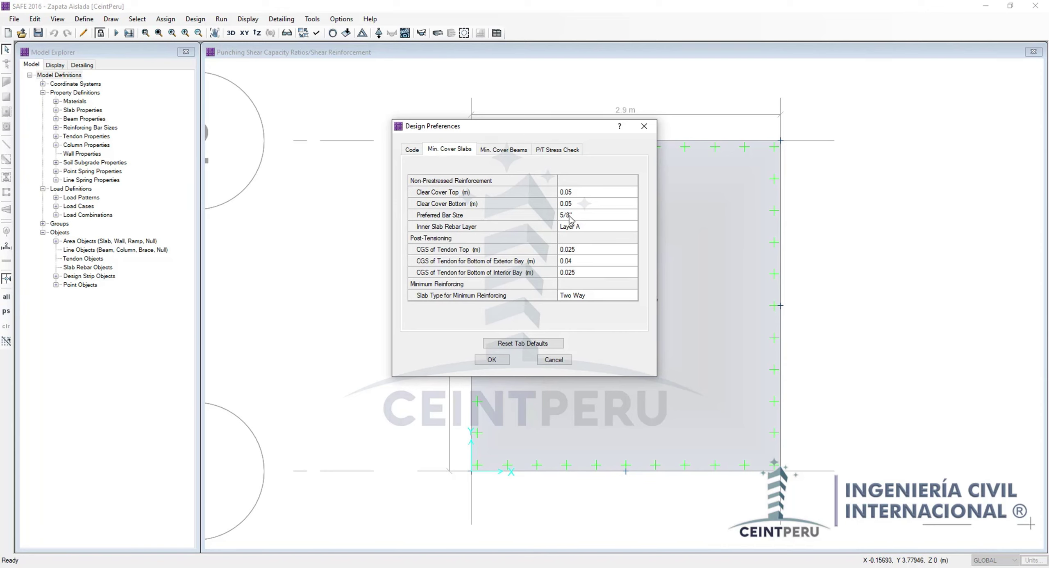
pyautogui.click(579, 193)
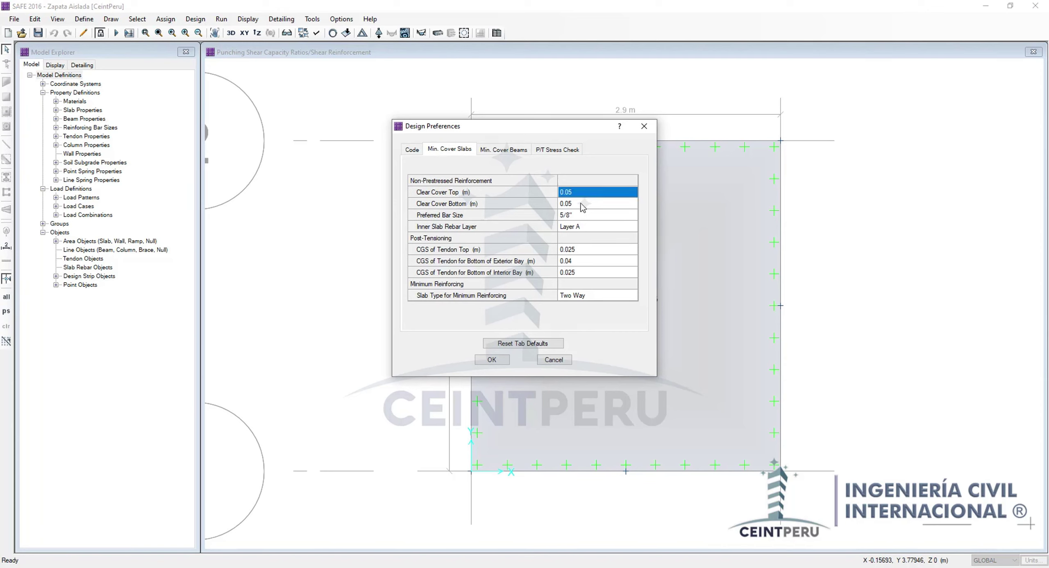
pyautogui.press('Return')
# Compare the effective cover re in Excel with the cover in SAFE's punching shear details of the centre point, and close the details.
pyautogui.hotkey('alt', 'Tab')
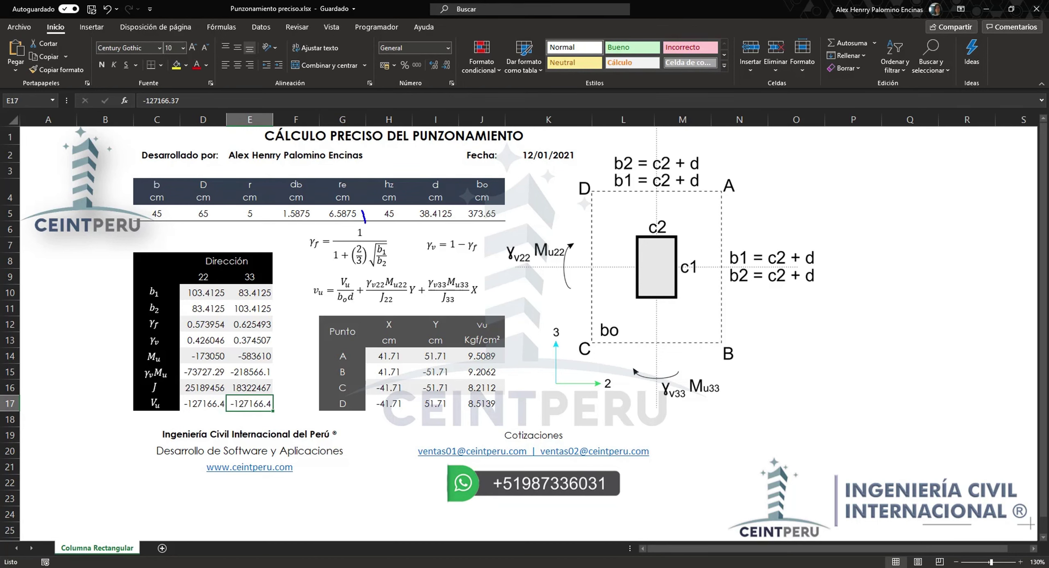
pyautogui.moveTo(365, 221); pyautogui.dragTo(391, 182)
pyautogui.press('Escape')
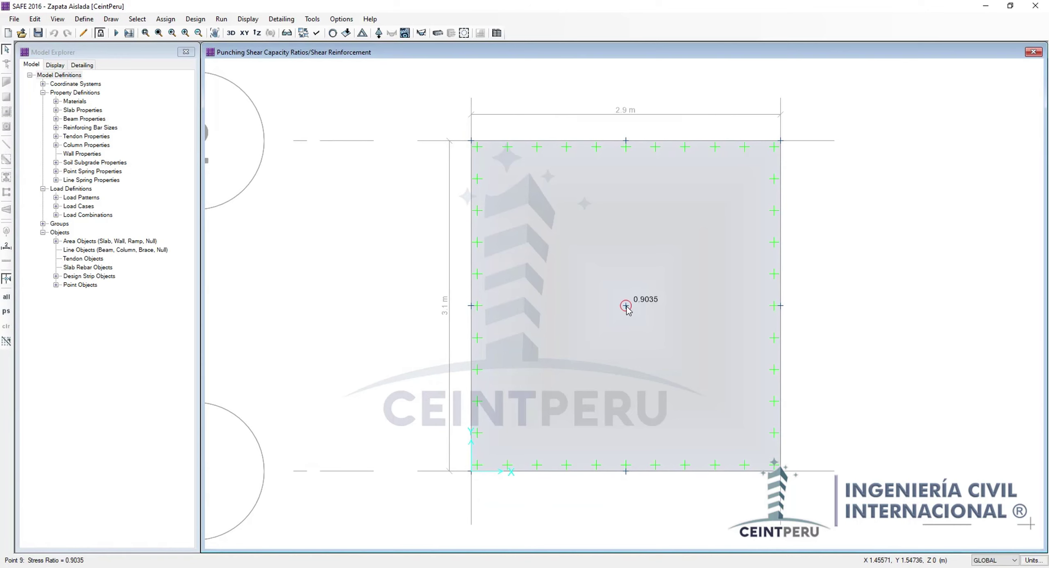
pyautogui.rightClick(626, 305)
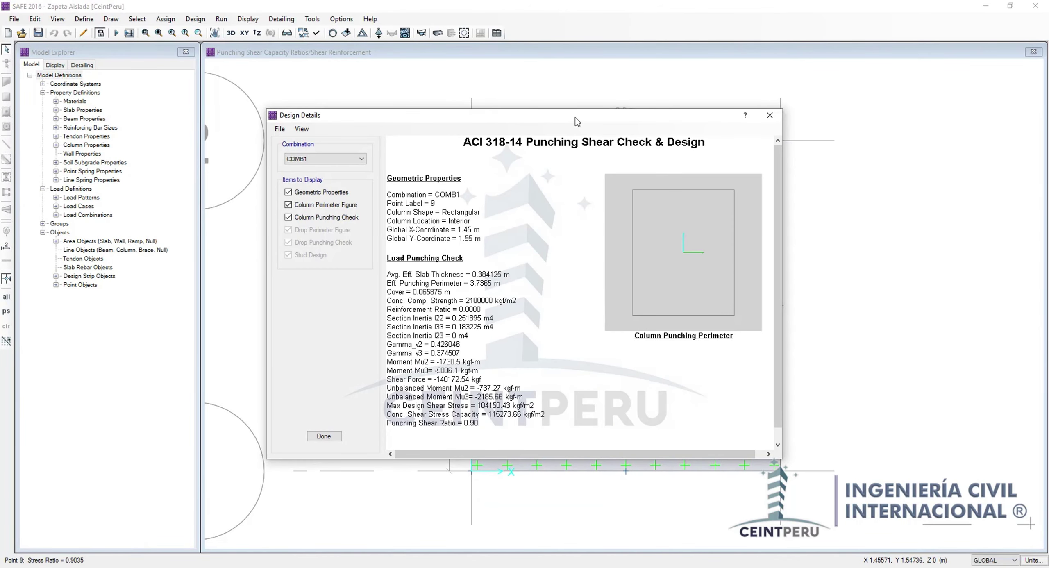
pyautogui.moveTo(577, 122); pyautogui.dragTo(370, 156)
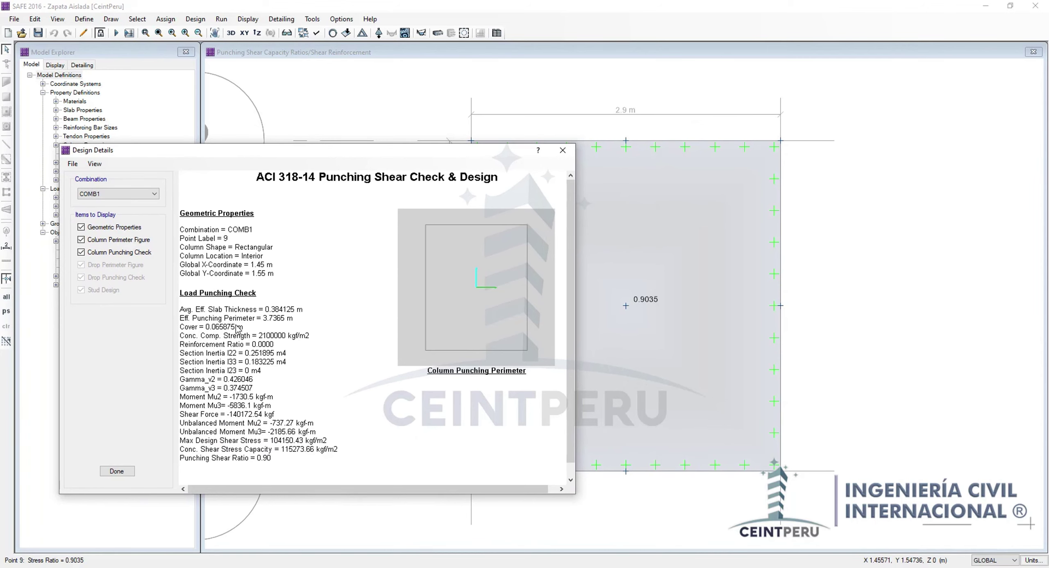
pyautogui.click(568, 151)
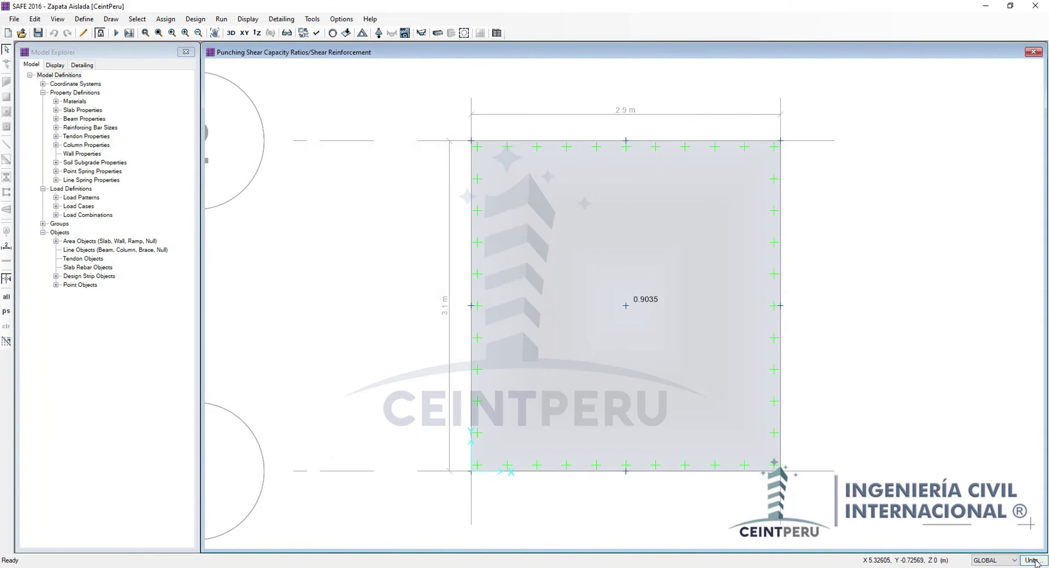
# Set the model's consistent units to Kgf, cm, C.
pyautogui.click(1033, 560)
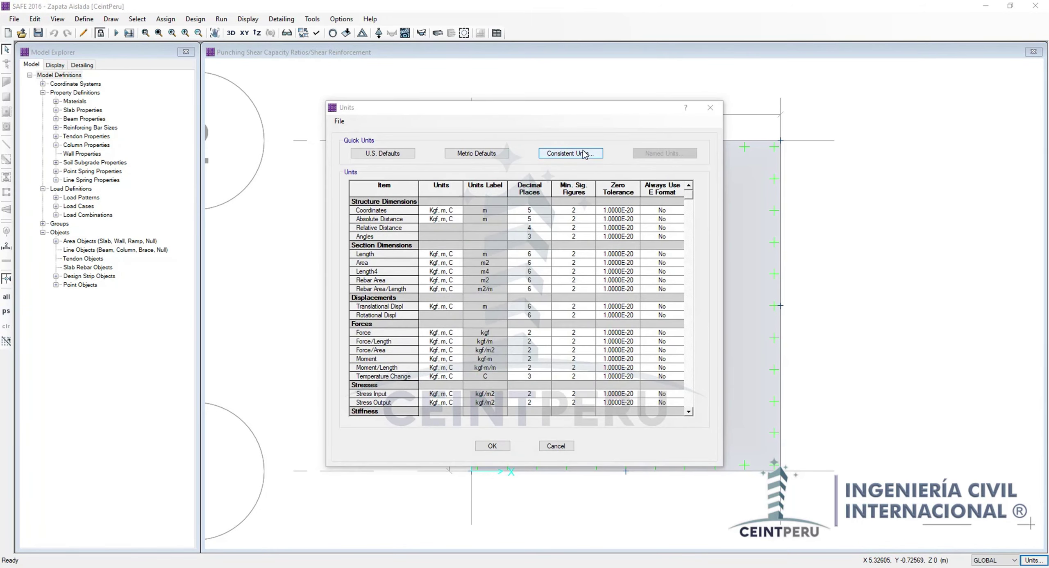
pyautogui.click(584, 154)
pyautogui.click(537, 280)
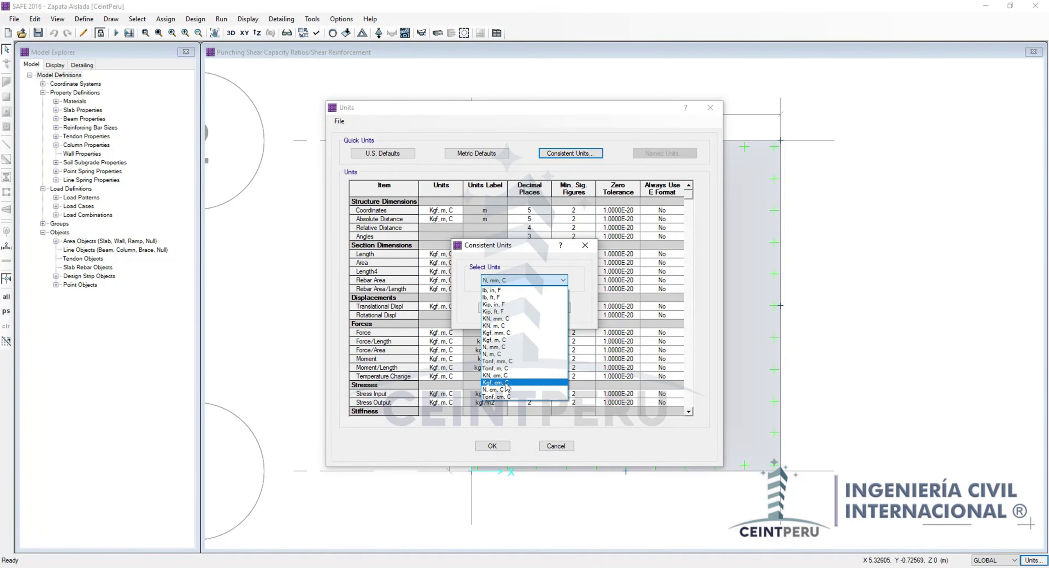
pyautogui.click(507, 384)
pyautogui.click(496, 308)
pyautogui.click(501, 447)
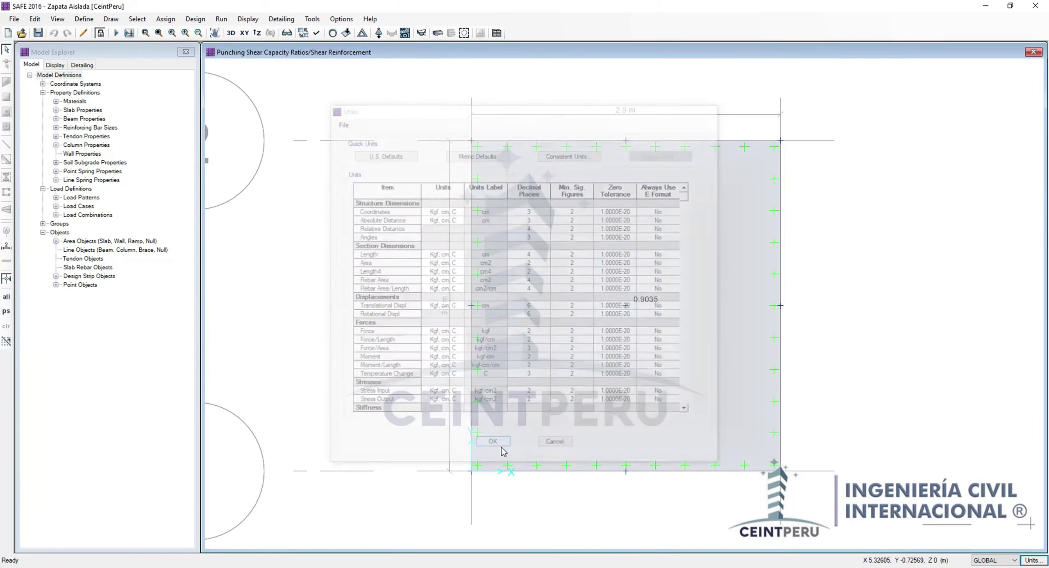
# Reopen the centre point's punching shear details and compare its cover, effective thickness and punching perimeter with the Excel sheet.
pyautogui.rightClick(628, 308)
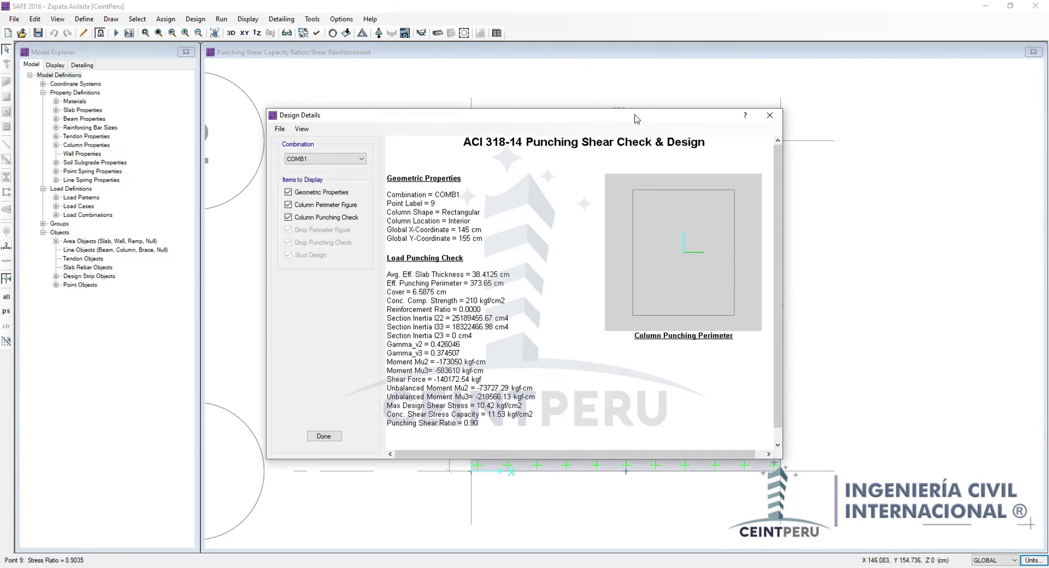
pyautogui.moveTo(636, 119); pyautogui.dragTo(407, 145)
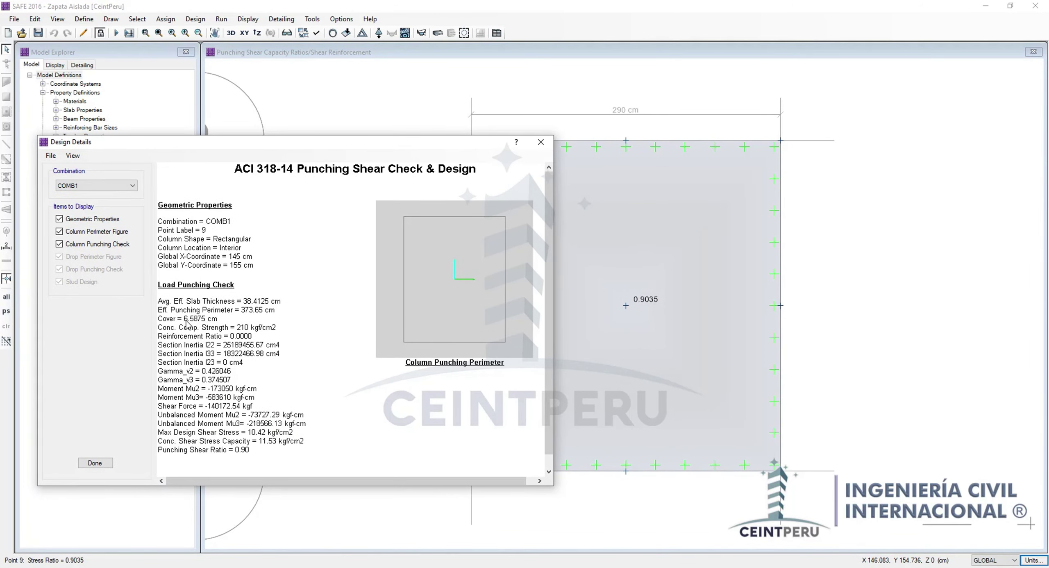
pyautogui.hotkey('alt', 'Tab')
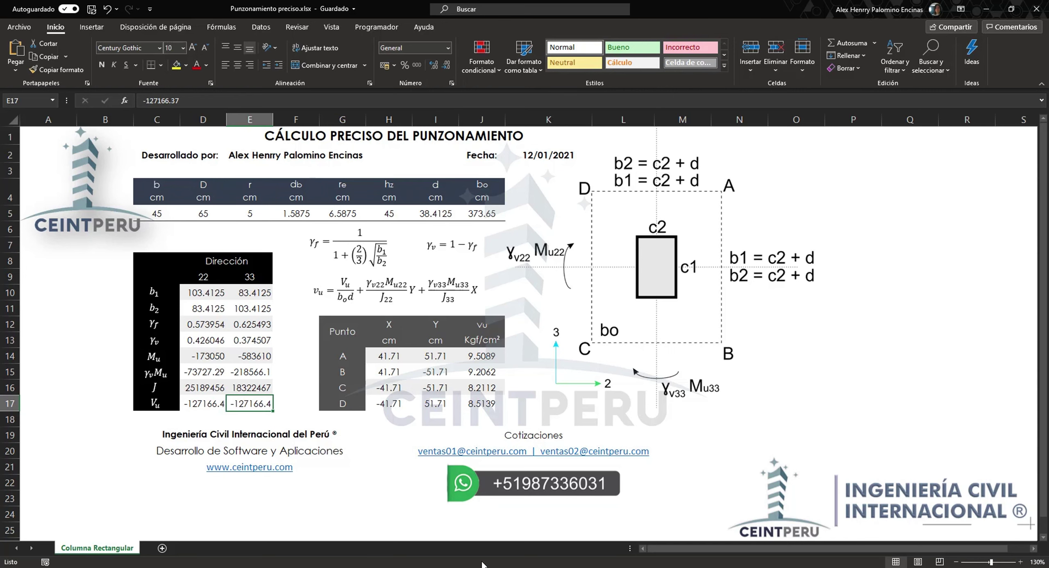
pyautogui.hotkey('alt', 'Tab')
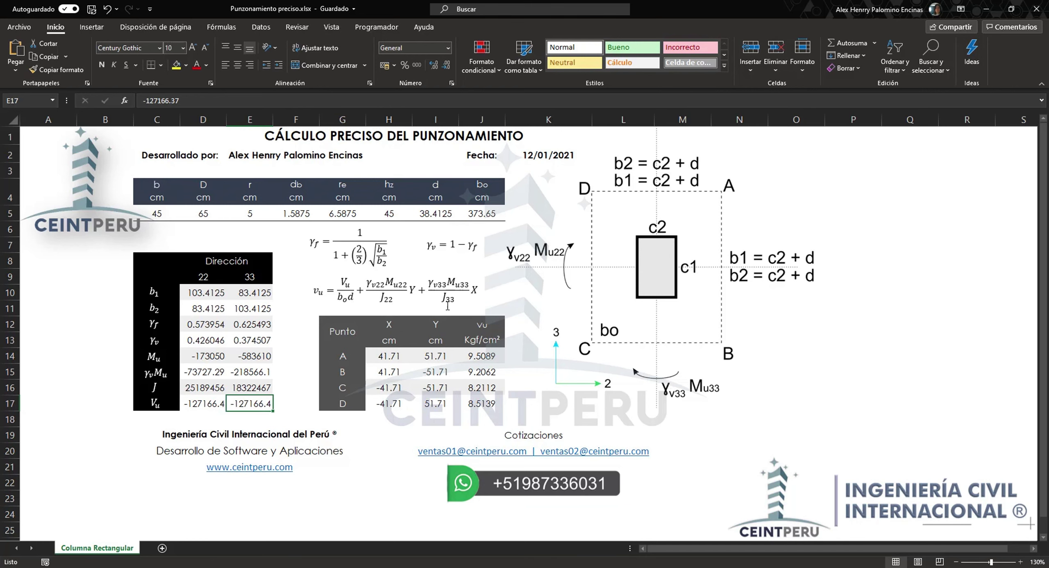
pyautogui.click(504, 519)
# Compare the J values for directions 22 and 33 in Excel with the section inertias and local axes in SAFE's design details.
pyautogui.moveTo(136, 380)
pyautogui.mouseDown()
pyautogui.moveTo(222, 400)
pyautogui.moveTo(278, 404)
pyautogui.moveTo(278, 395)
pyautogui.mouseUp()
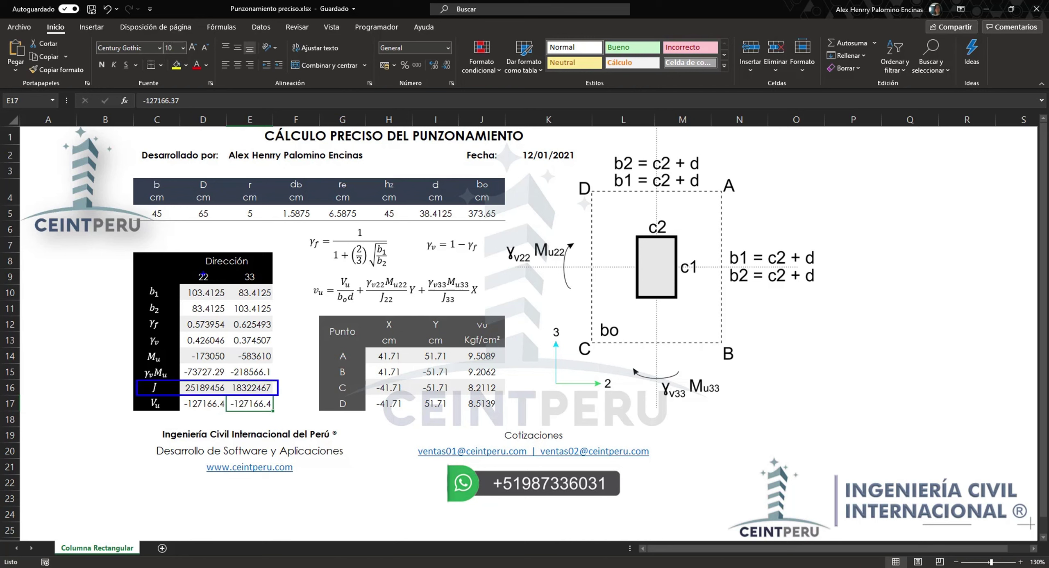
pyautogui.moveTo(193, 268)
pyautogui.mouseDown()
pyautogui.moveTo(215, 283)
pyautogui.moveTo(263, 284)
pyautogui.mouseUp()
pyautogui.press('Escape')
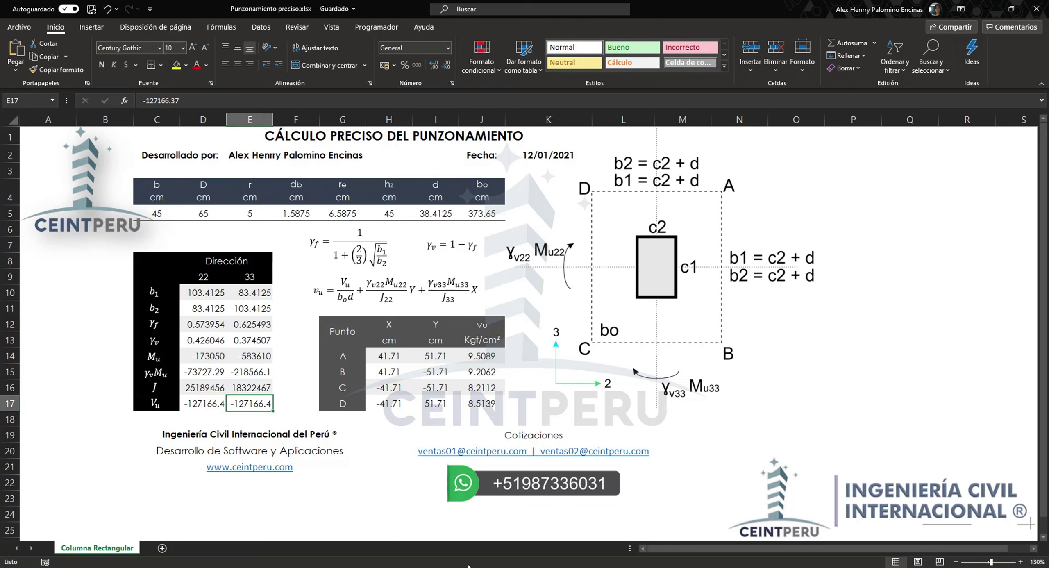
pyautogui.hotkey('alt', 'Tab')
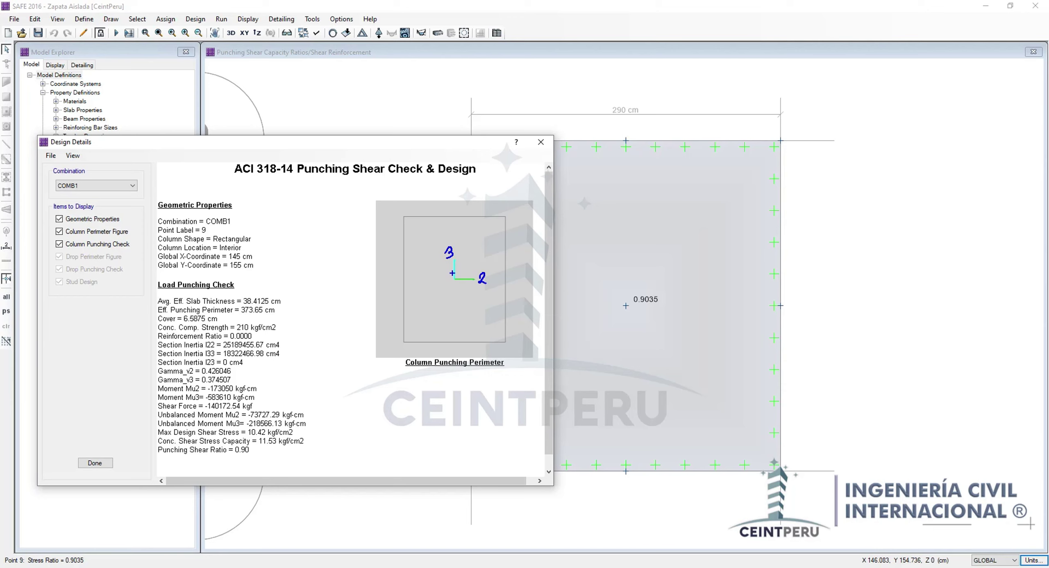
pyautogui.press('Escape')
pyautogui.click(435, 567)
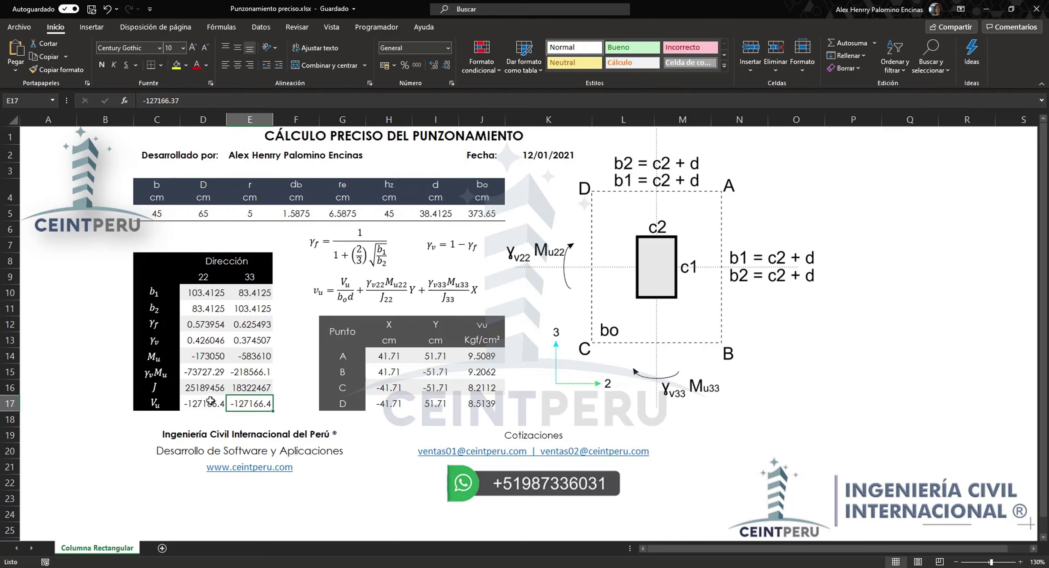
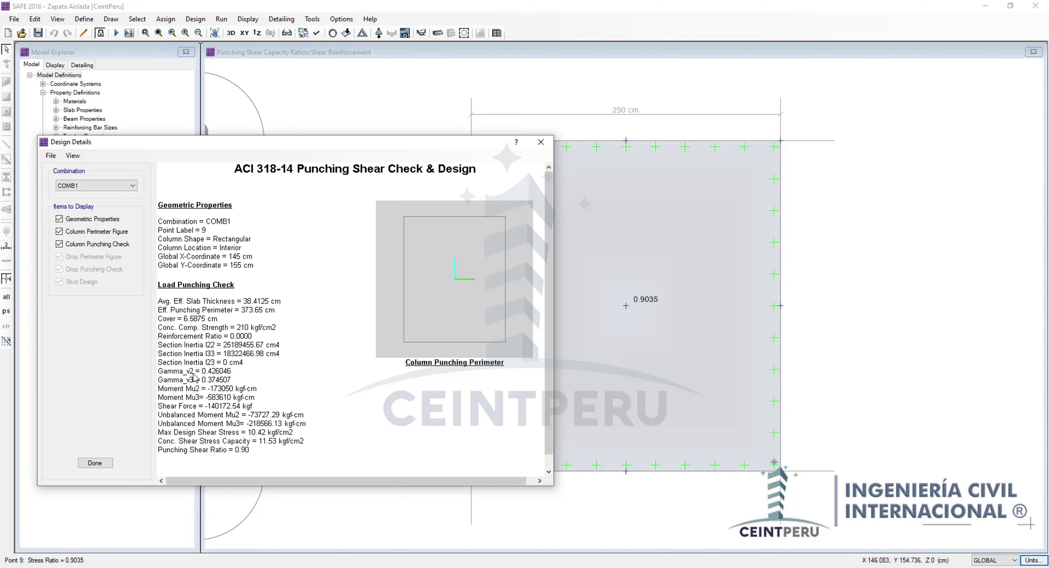
# Compare the γv factors for directions 22 and 33 in Excel with Gamma_v2 and Gamma_v3 in SAFE's design details.
pyautogui.click(481, 567)
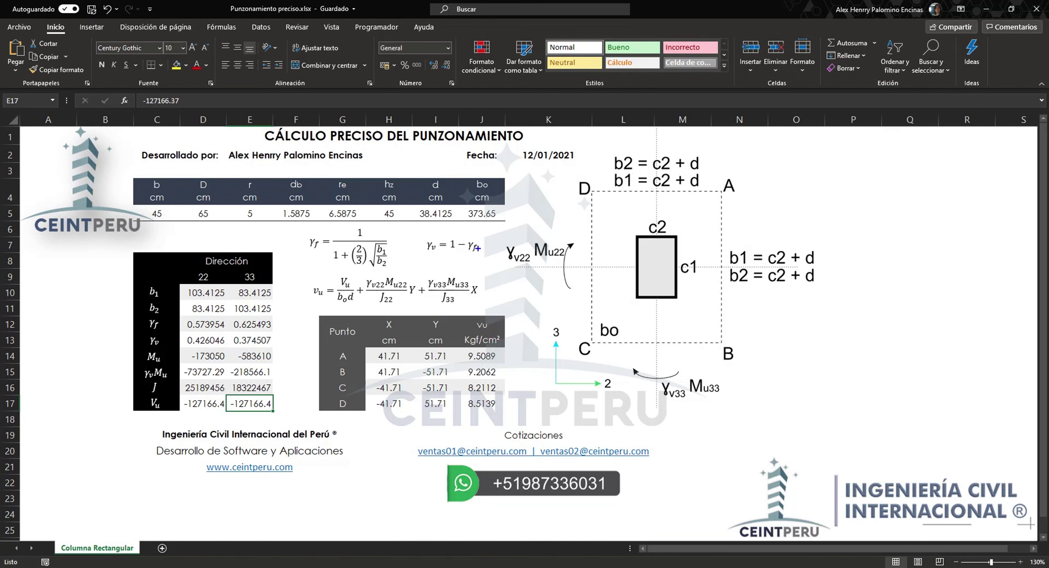
pyautogui.moveTo(446, 254); pyautogui.dragTo(474, 248)
pyautogui.press('Escape')
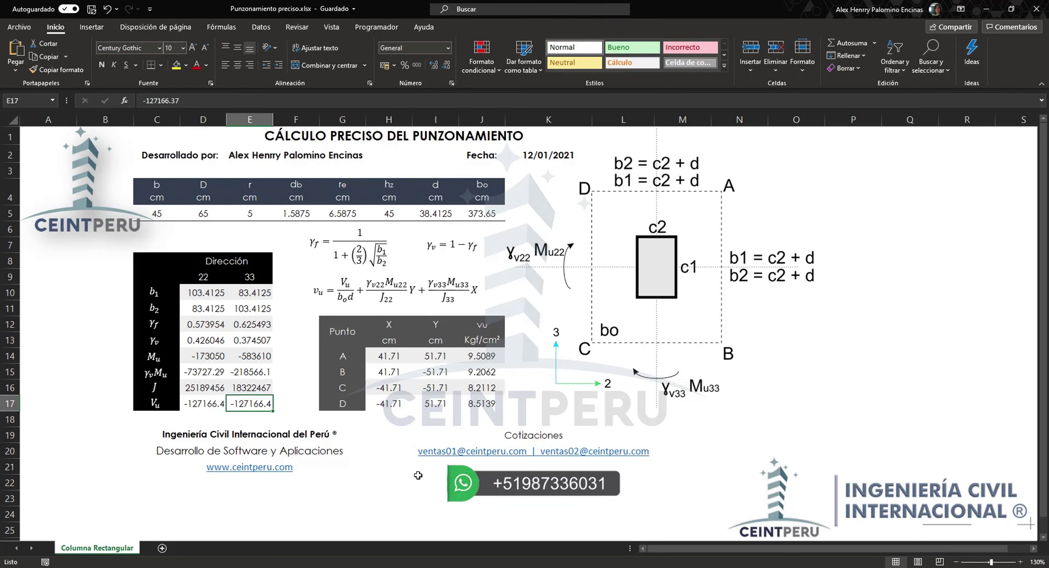
pyautogui.click(499, 567)
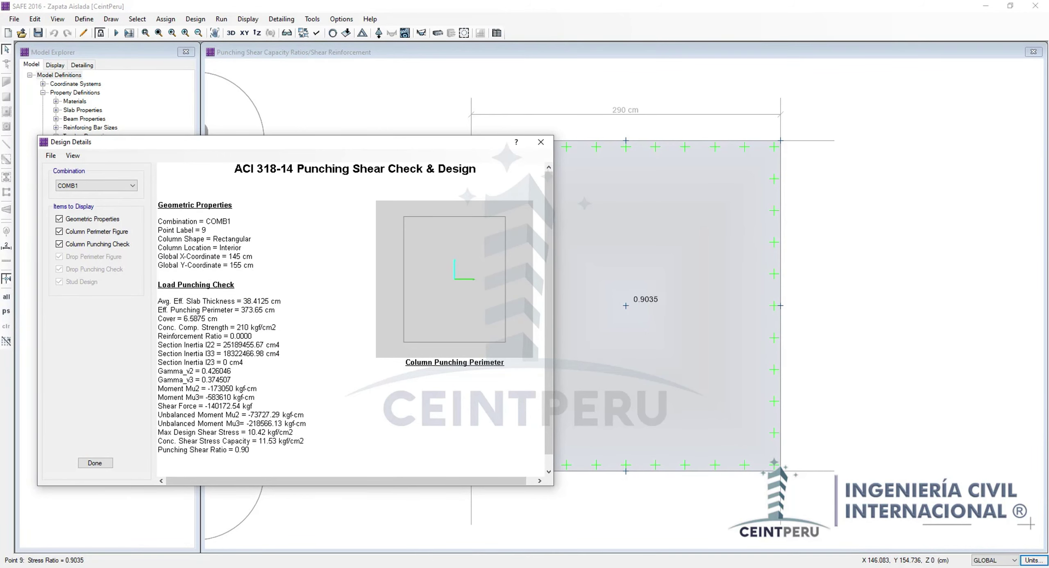
pyautogui.click(429, 567)
pyautogui.hotkey('alt', 'Tab')
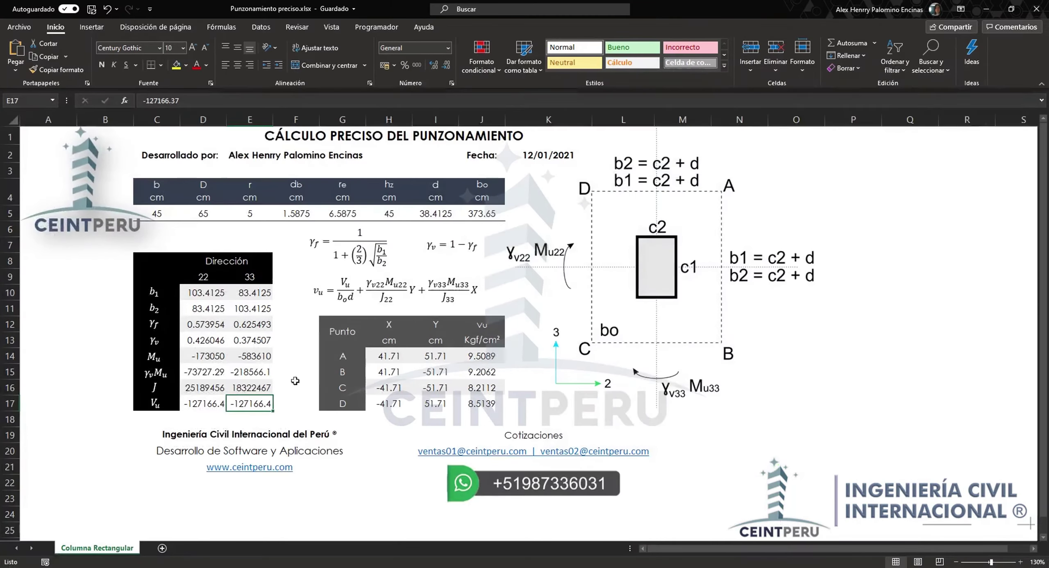
# Compare the Mu moments for directions 22 and 33 in Excel with Mu2 and Mu3 in SAFE's design details.
pyautogui.click(199, 357)
pyautogui.click(244, 359)
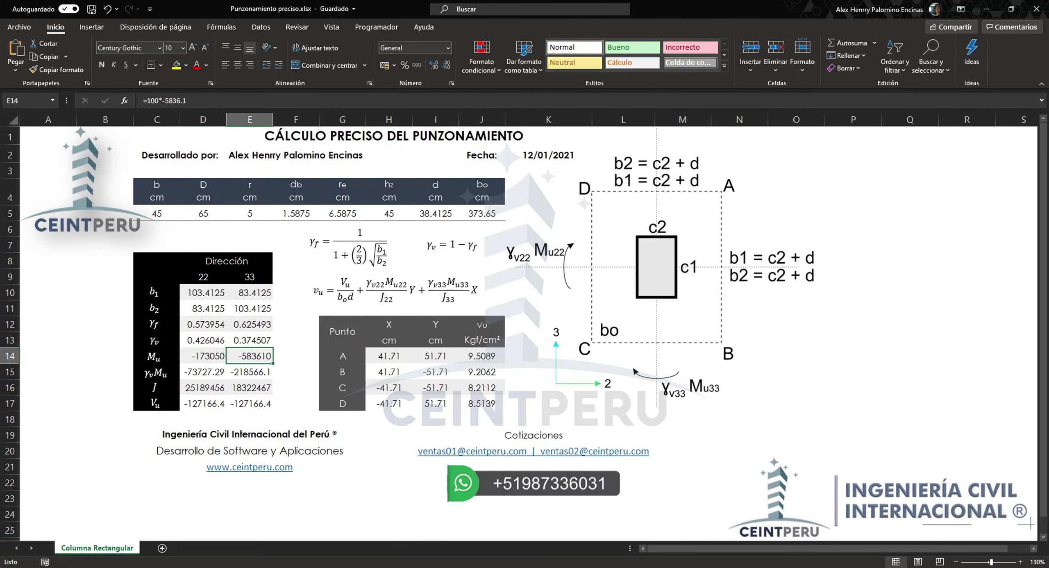
pyautogui.hotkey('alt', 'Tab')
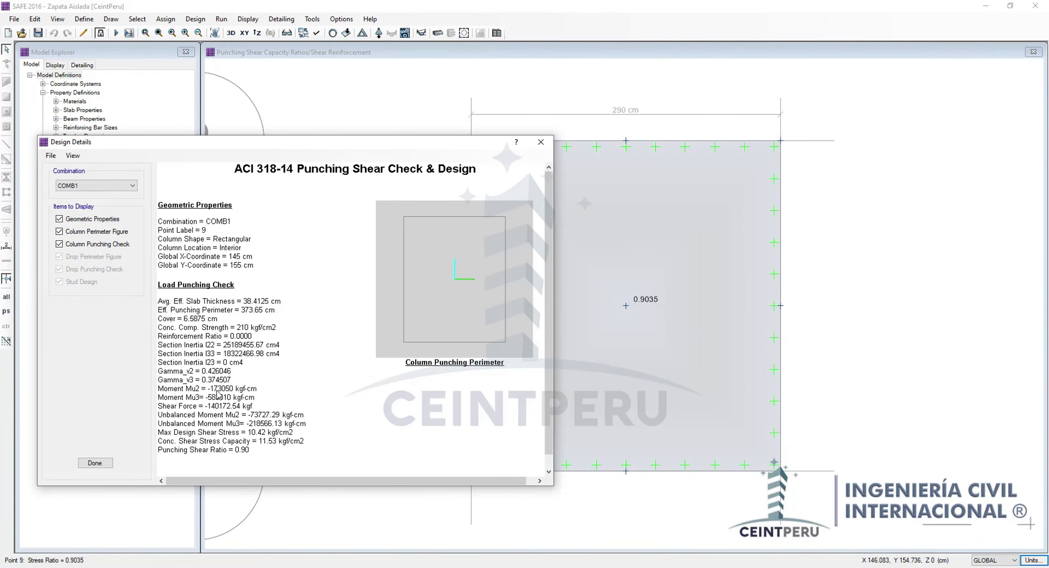
pyautogui.hotkey('alt', 'Tab')
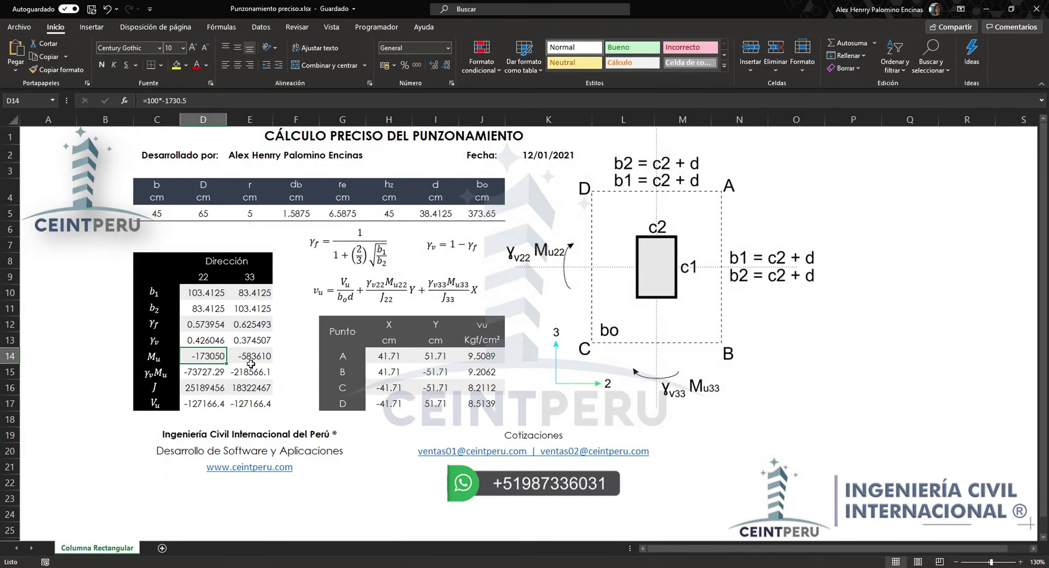
pyautogui.click(246, 357)
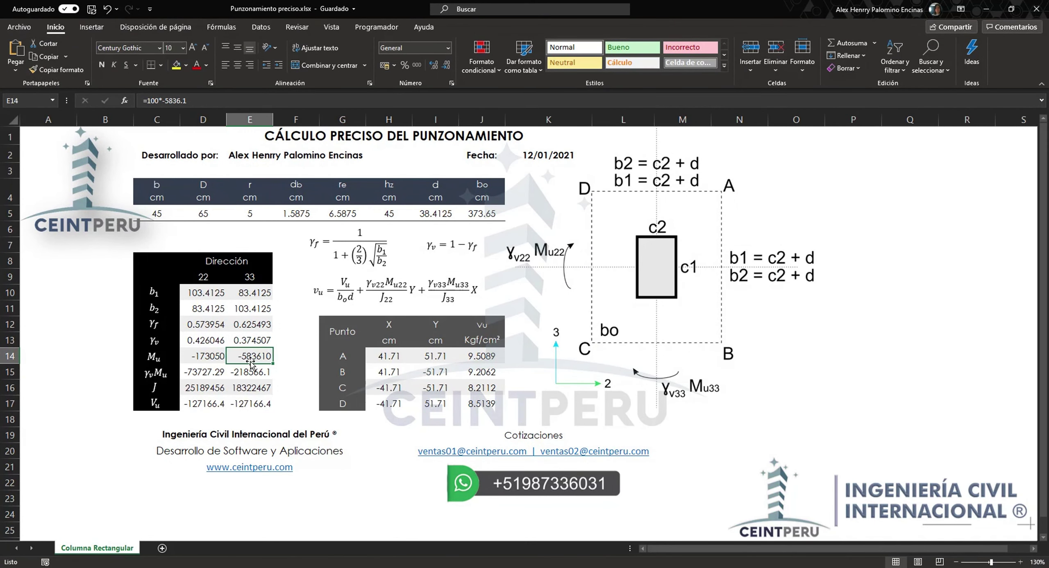
pyautogui.hotkey('alt', 'Tab')
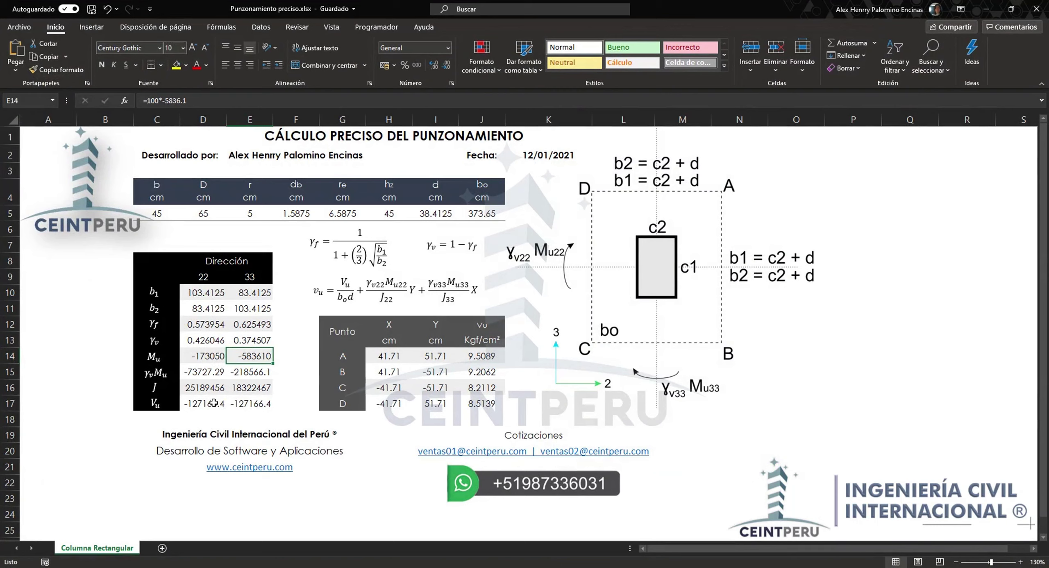
# Set Vu to SAFE's shear force of -140172.54 for direction 22 in the Excel sheet and fill it across to direction 33.
pyautogui.click(205, 404)
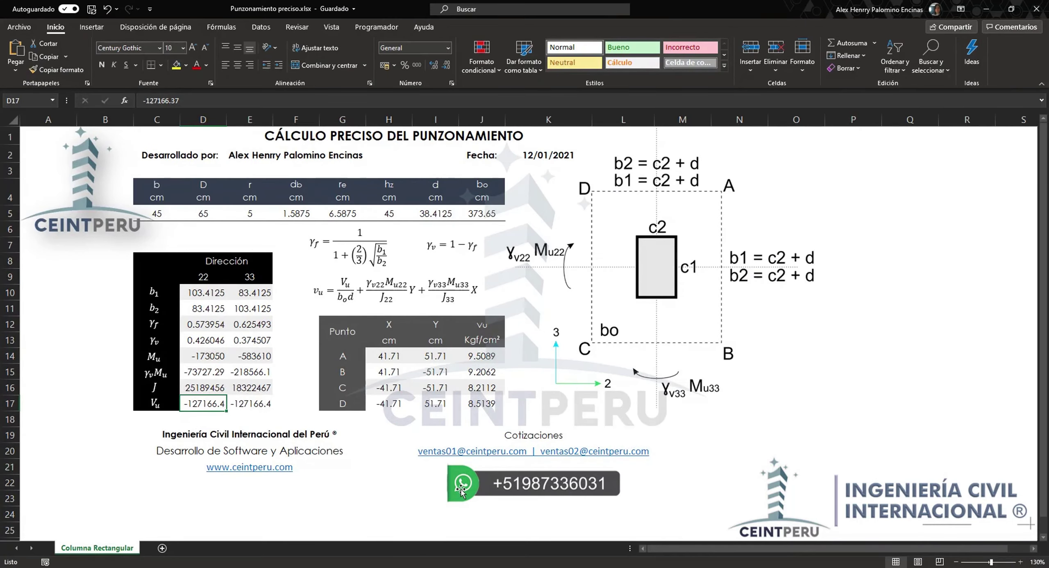
pyautogui.write('-140172.54')
pyautogui.press('Tab')
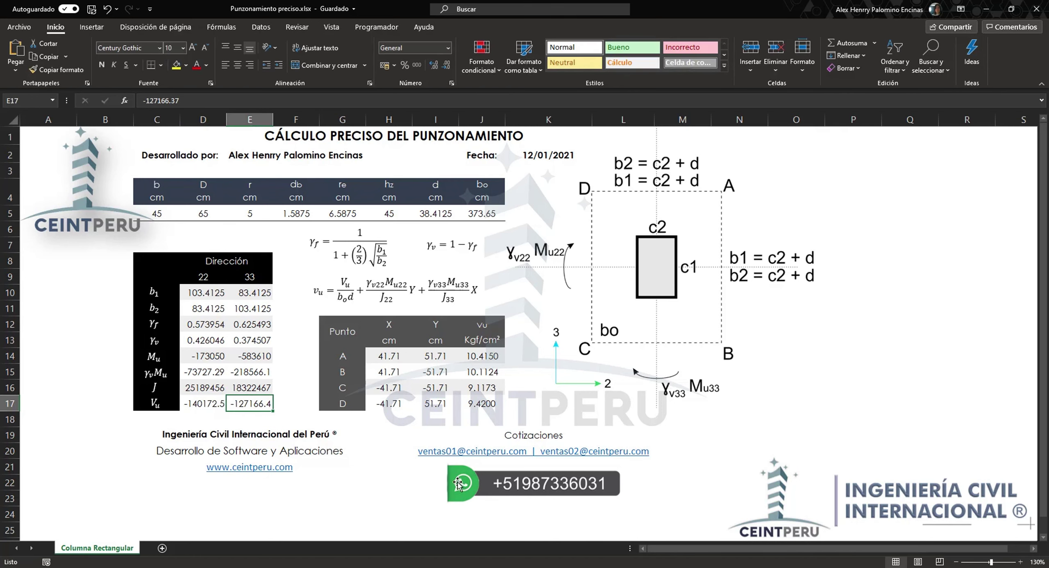
pyautogui.hotkey('alt', 'Tab')
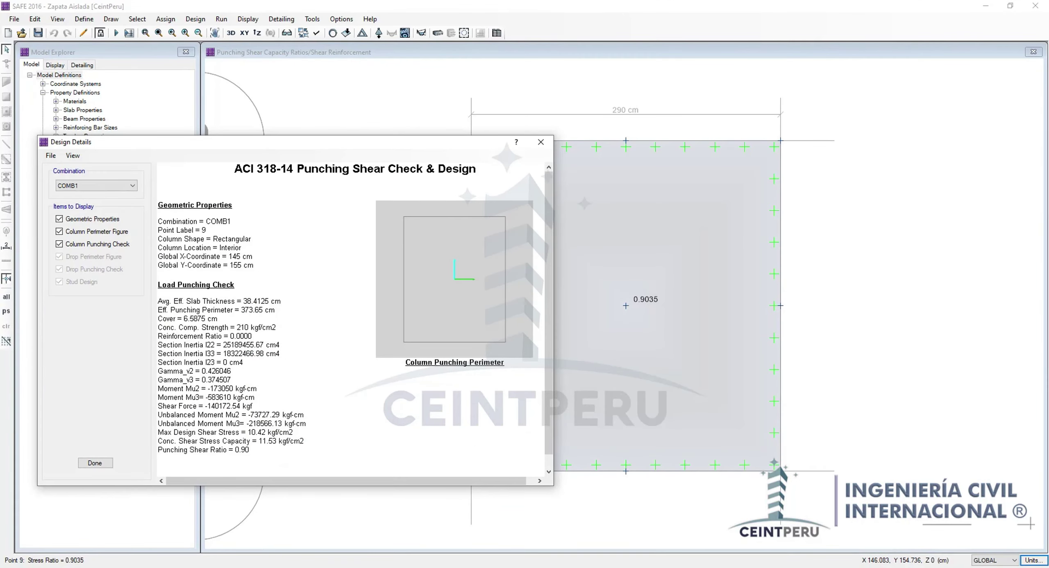
pyautogui.hotkey('alt', 'Tab')
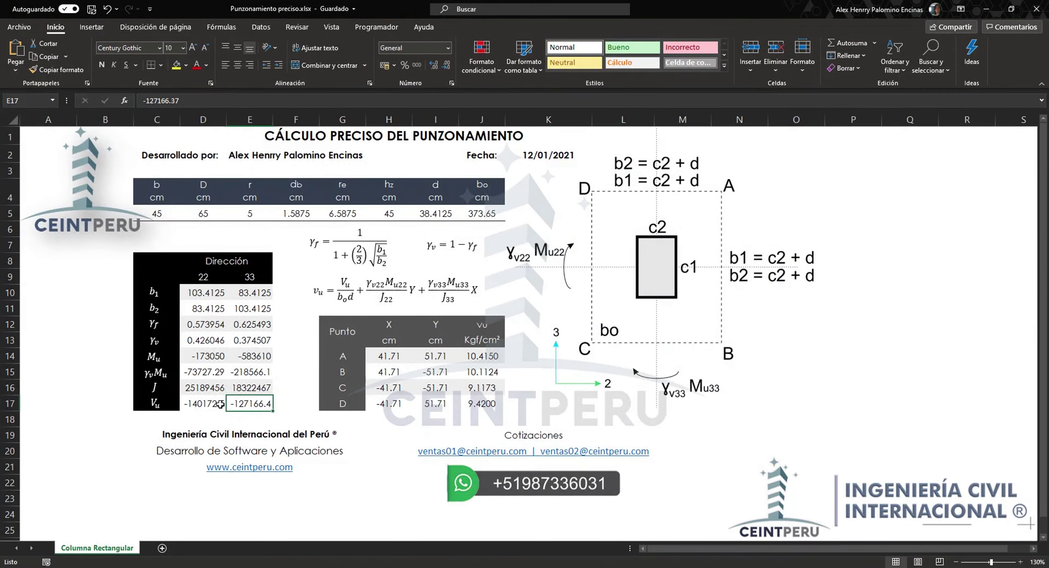
pyautogui.click(220, 404)
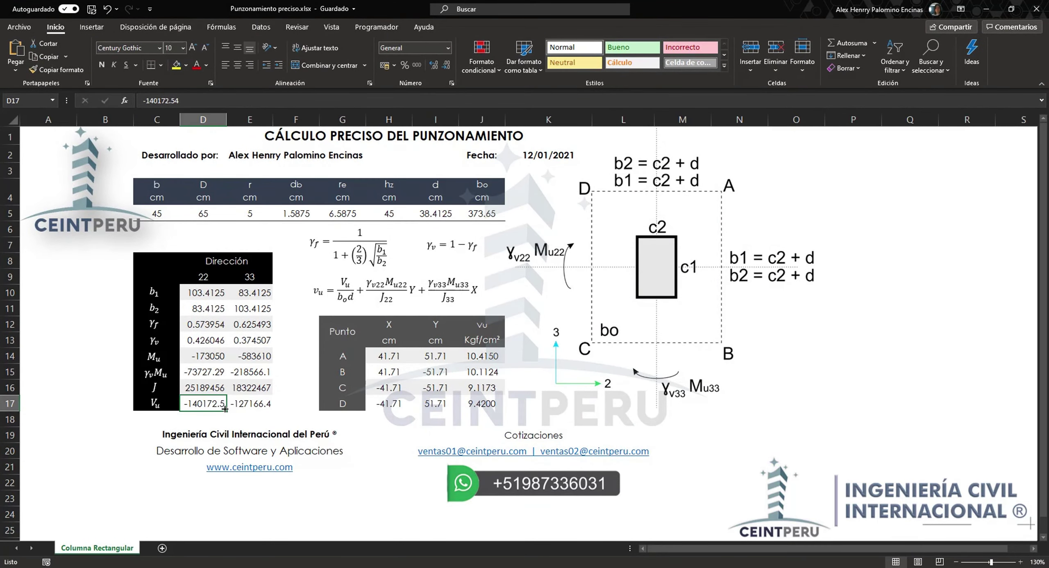
pyautogui.moveTo(225, 410); pyautogui.dragTo(247, 406)
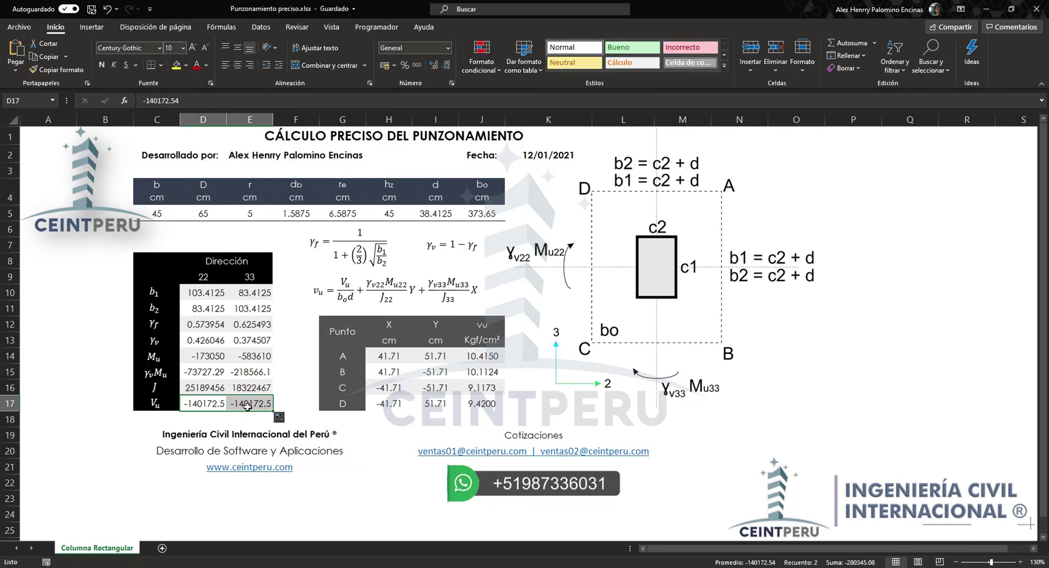
pyautogui.click(248, 404)
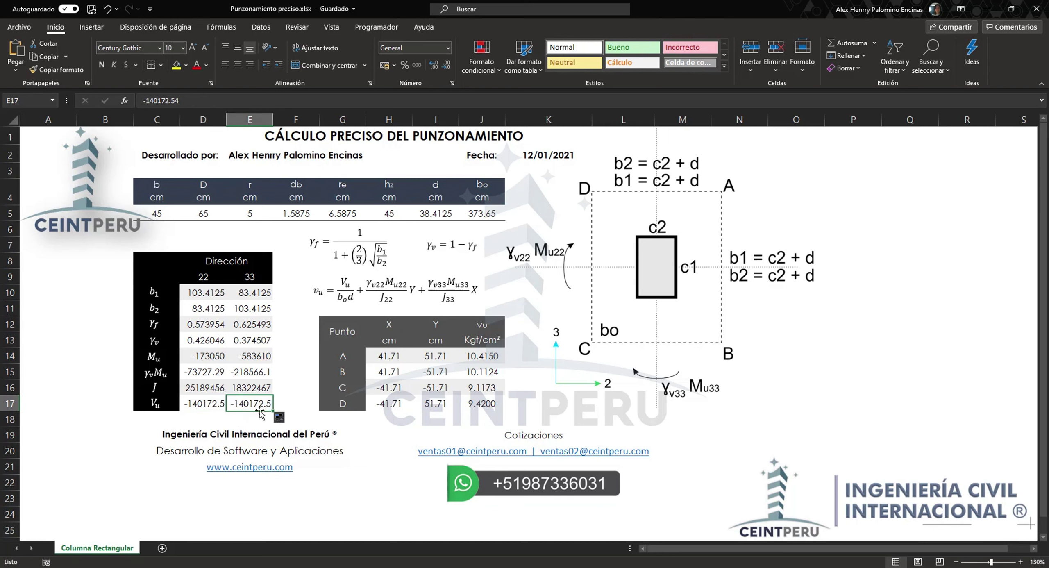
pyautogui.click(223, 406)
pyautogui.click(244, 404)
# Compare the vu stresses at points A to D in Excel with SAFE's maximum design shear stress.
pyautogui.moveTo(313, 313)
pyautogui.mouseDown()
pyautogui.moveTo(437, 392)
pyautogui.moveTo(508, 415)
pyautogui.mouseUp()
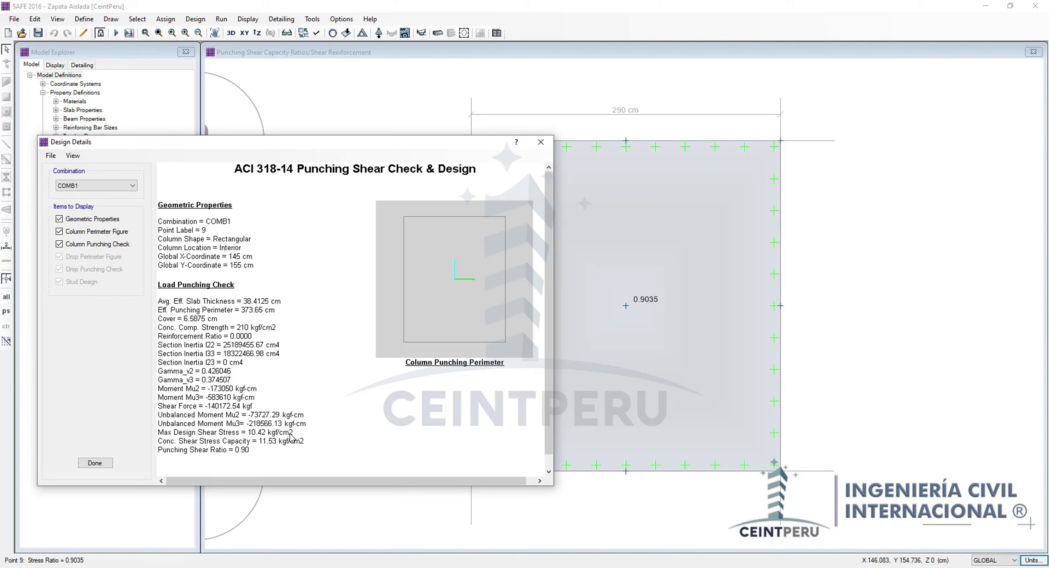
pyautogui.click(452, 567)
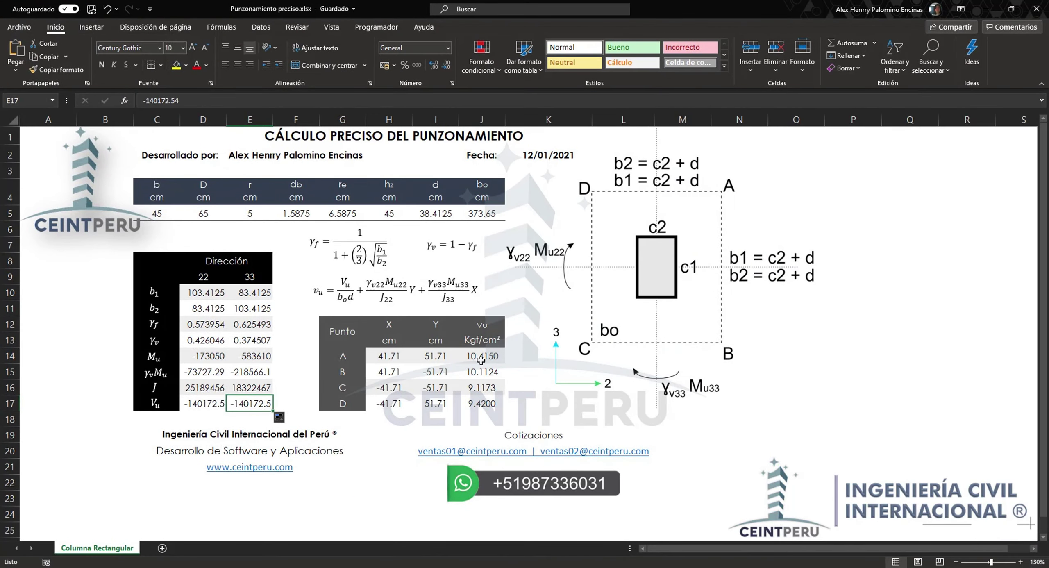
pyautogui.hotkey('alt', 'Tab')
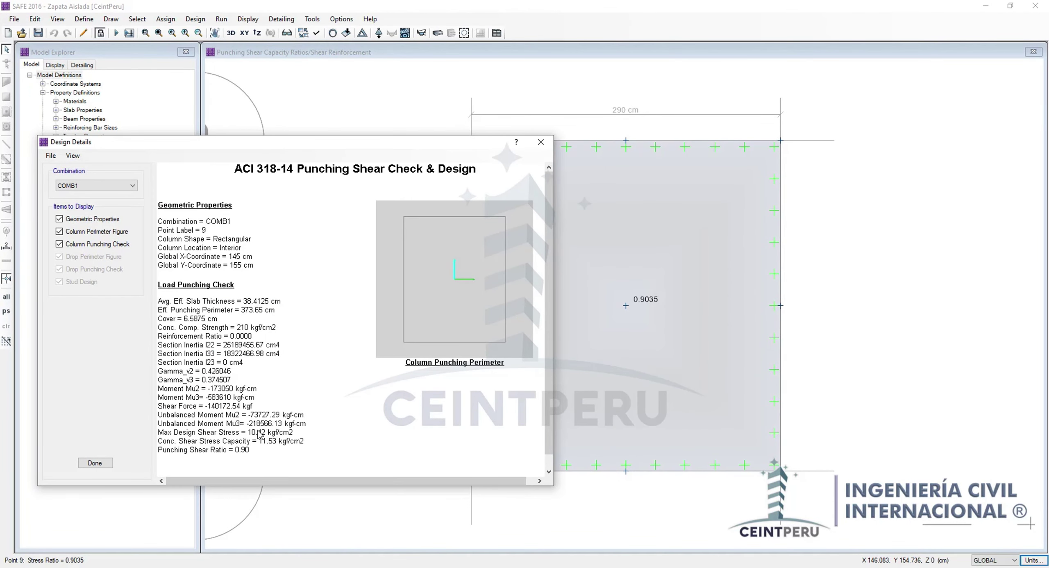
pyautogui.hotkey('alt', 'Tab')
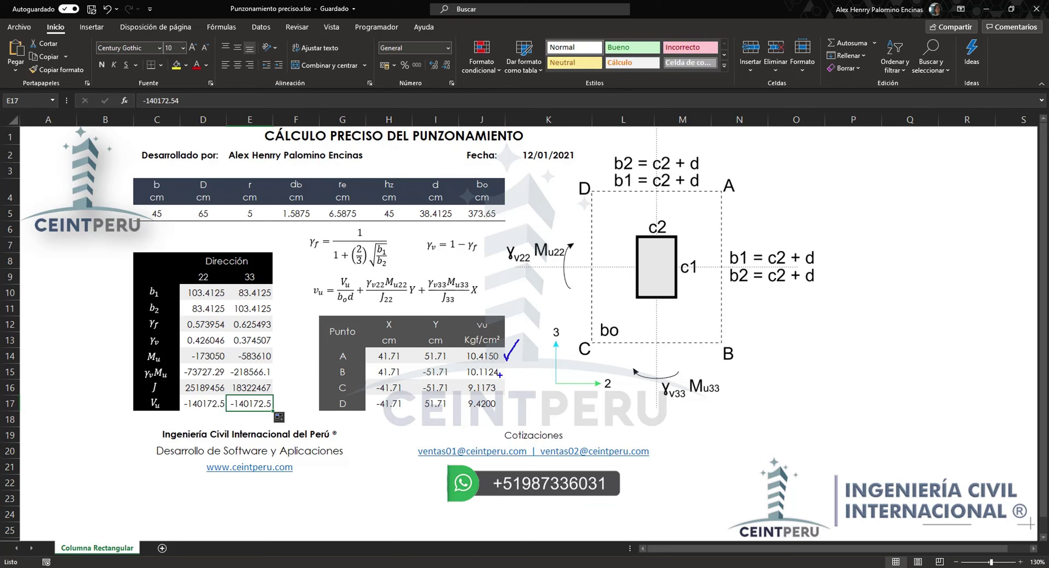
pyautogui.moveTo(507, 394); pyautogui.dragTo(498, 415)
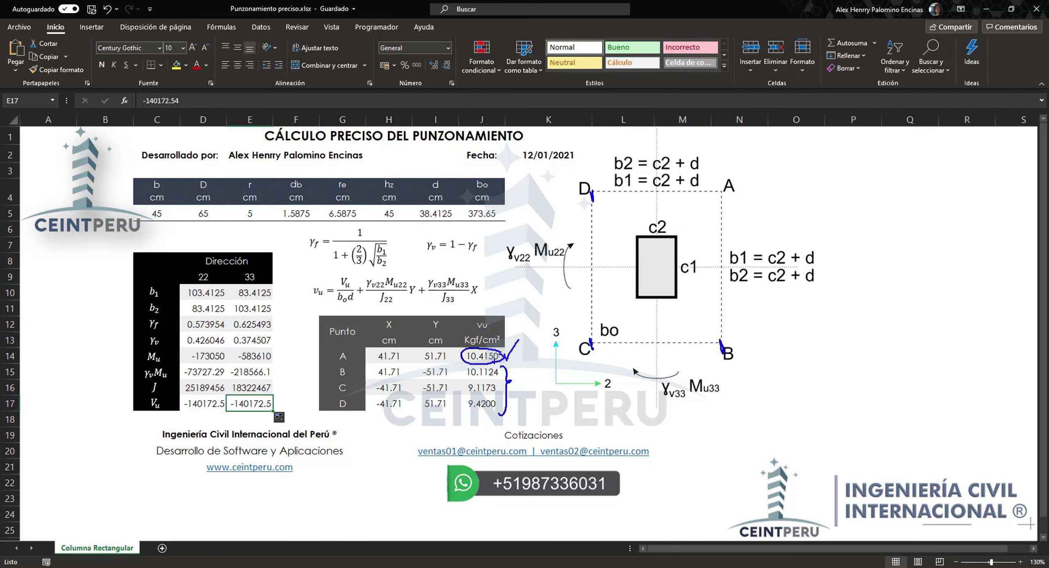
pyautogui.press('Escape')
# Examine the corners of SAFE's column punching perimeter and its maximum shear stress against the four point stresses in Excel.
pyautogui.hotkey('alt', 'Tab')
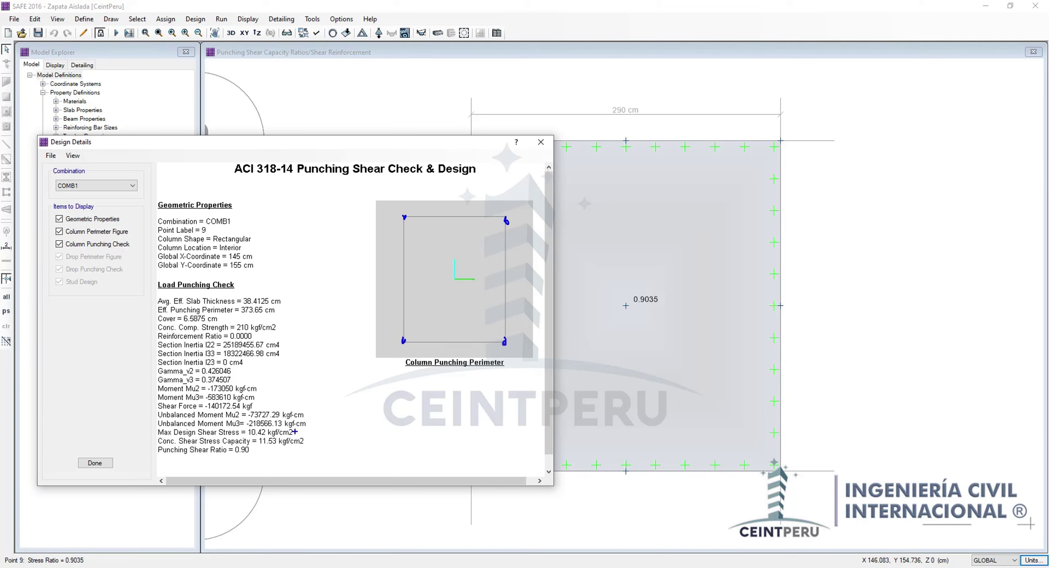
pyautogui.press('Escape')
pyautogui.hotkey('alt', 'Tab')
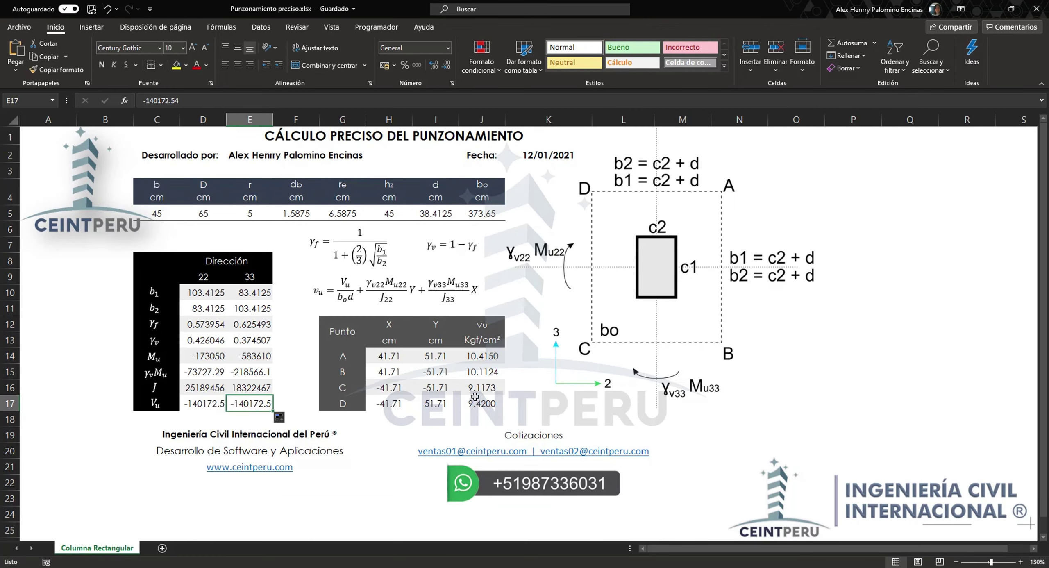
pyautogui.hotkey('alt', 'Tab')
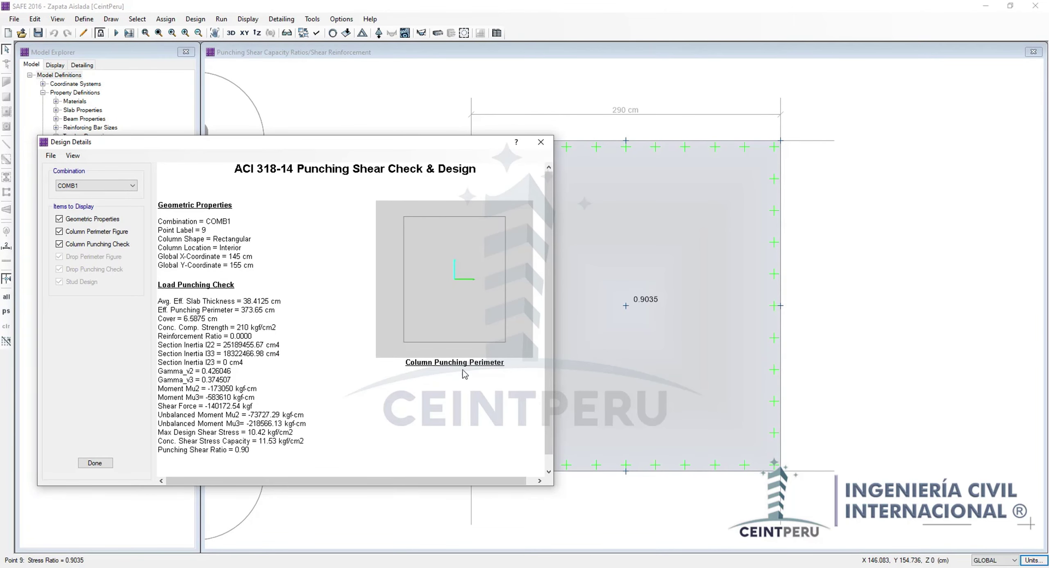
pyautogui.hotkey('alt', 'Tab')
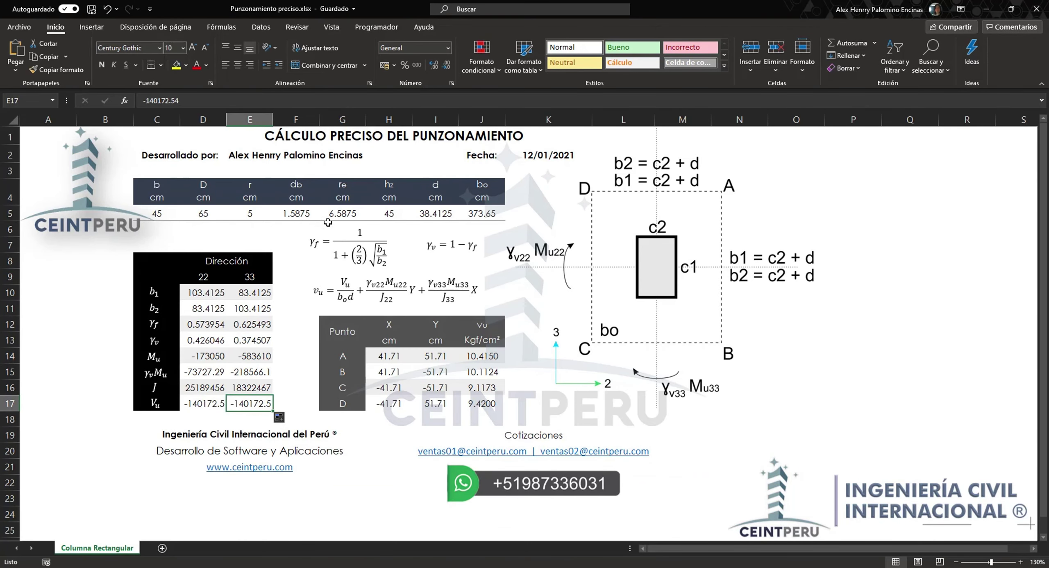
pyautogui.hotkey('alt', 'Tab')
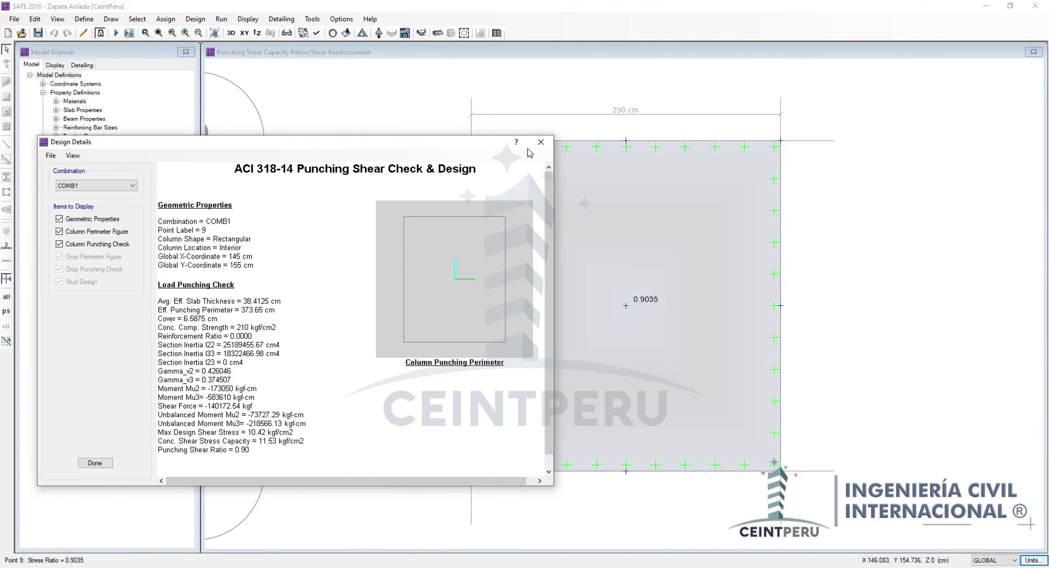
# Close the punching design details, view the footing in 3D, and return to the Excel sheet.
pyautogui.click(541, 142)
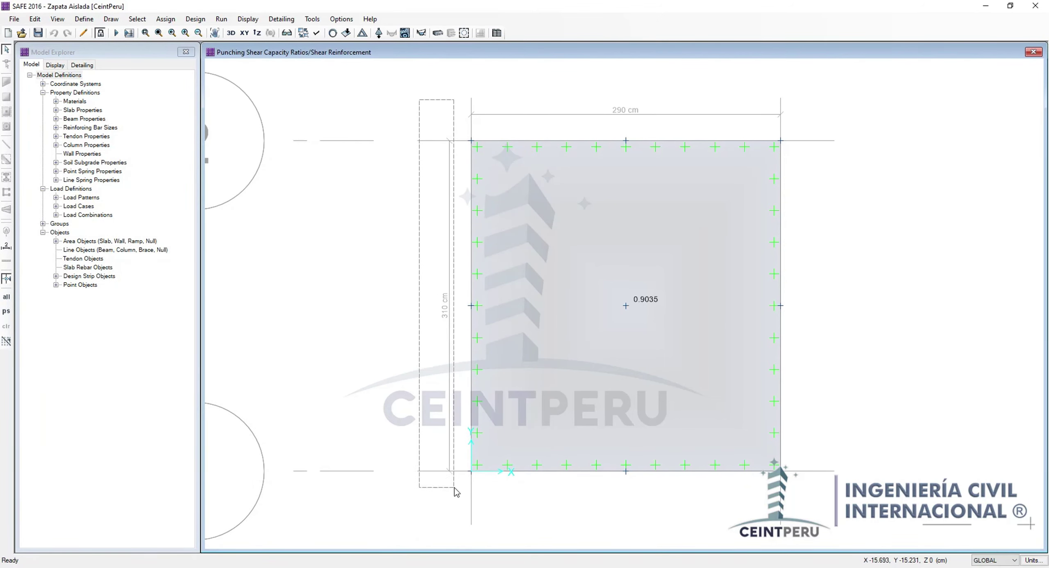
pyautogui.click(231, 33)
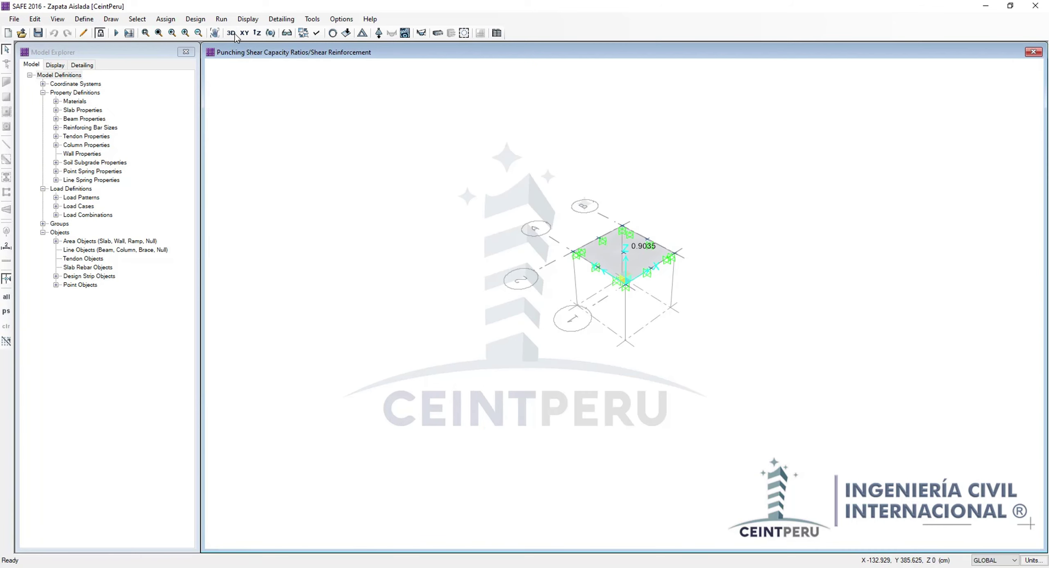
pyautogui.scroll(2, 613, 228)
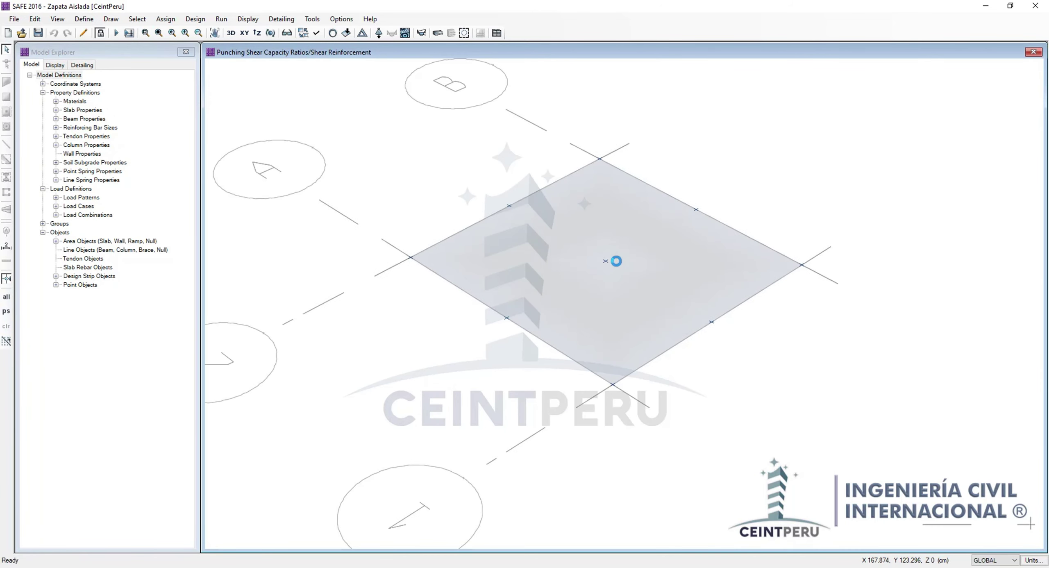
pyautogui.hotkey('alt', 'Tab')
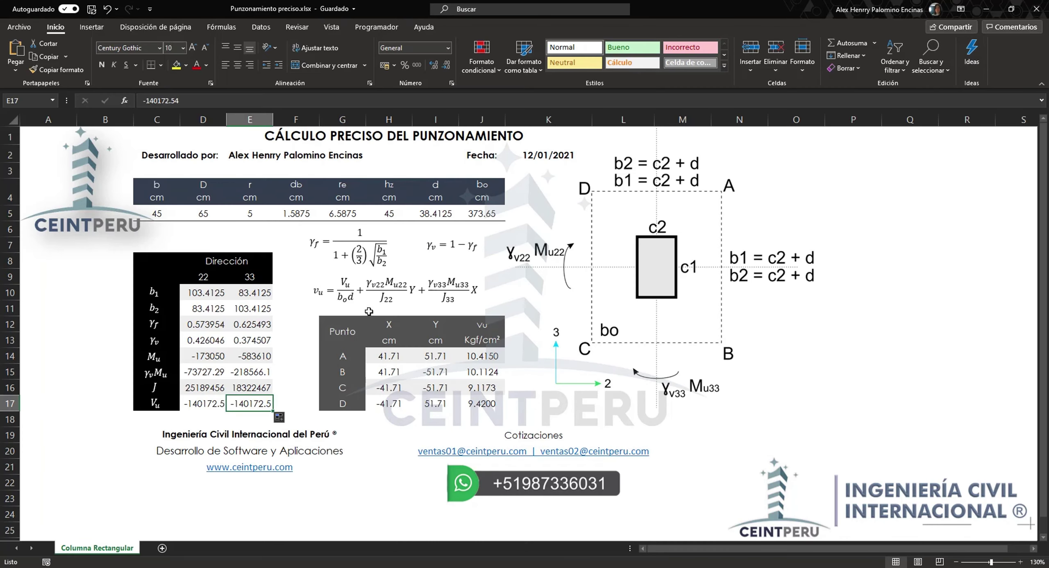